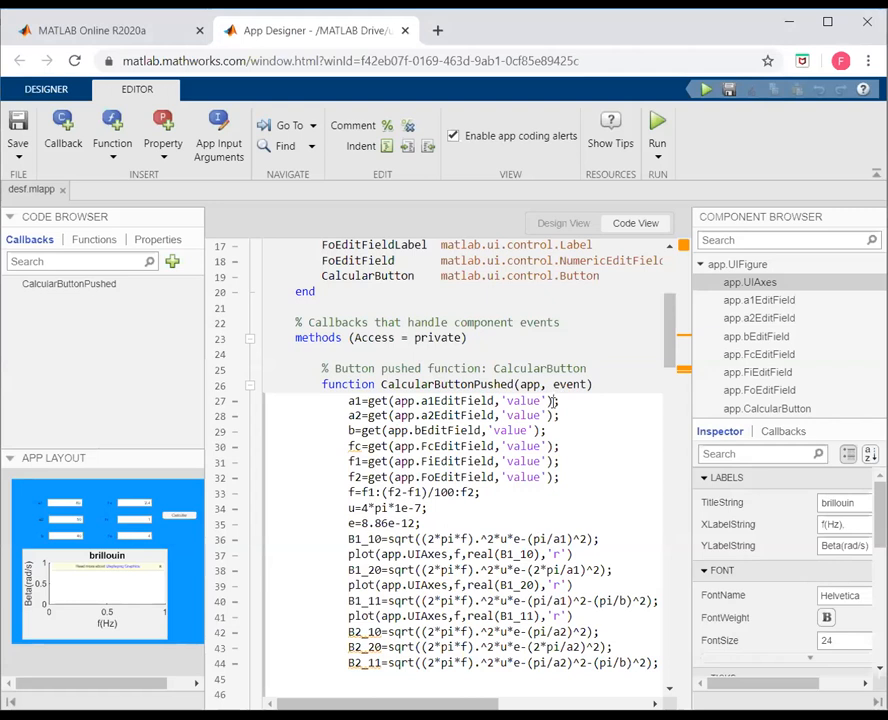
# Append /1000 to the a1, a2 and b assignments in the CalcularButtonPushed callback
pyautogui.write('/1000')
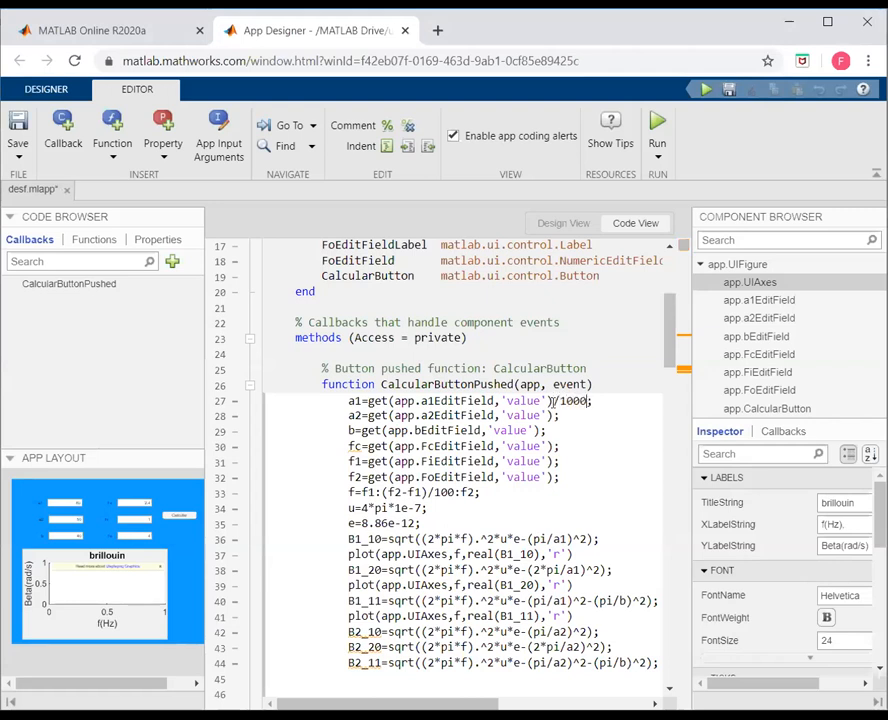
pyautogui.press('Down')
pyautogui.press('Left')
pyautogui.write('/1000')
pyautogui.press('Down')
pyautogui.press('Left')
pyautogui.write('/1000')
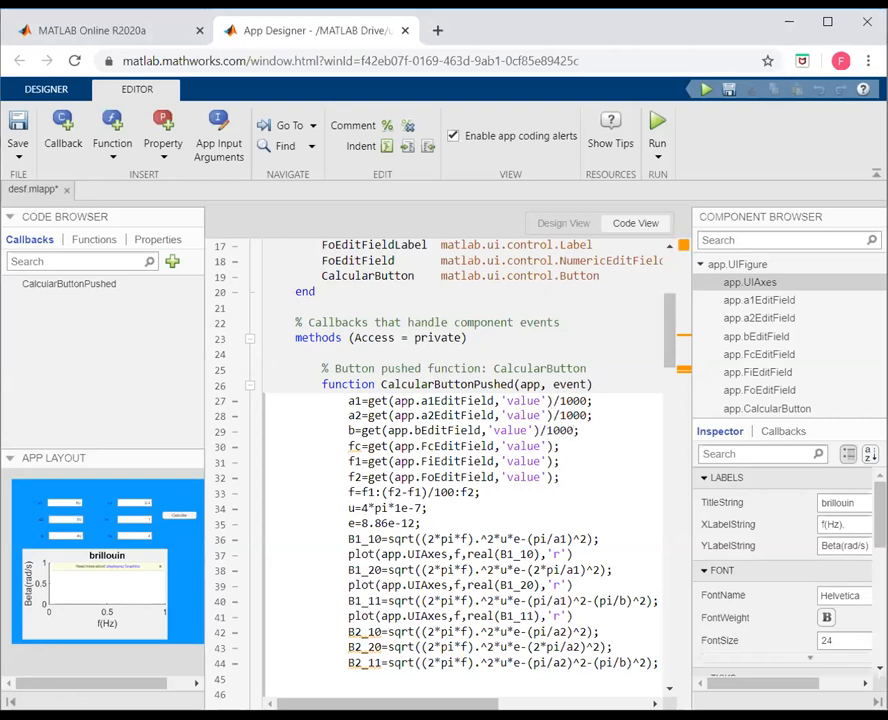
# Multiply the fc, f1 and f2 edit-field values by 1e9 in their assignments in the callback
pyautogui.click(555, 446)
pyautogui.write('*1e9')
pyautogui.hotkey('shift', 'Left')
pyautogui.hotkey('shift', 'Left')
pyautogui.hotkey('shift', 'Left')
pyautogui.hotkey('shift', 'Left')
pyautogui.hotkey('ctrl', 'c')
pyautogui.click(548, 461)
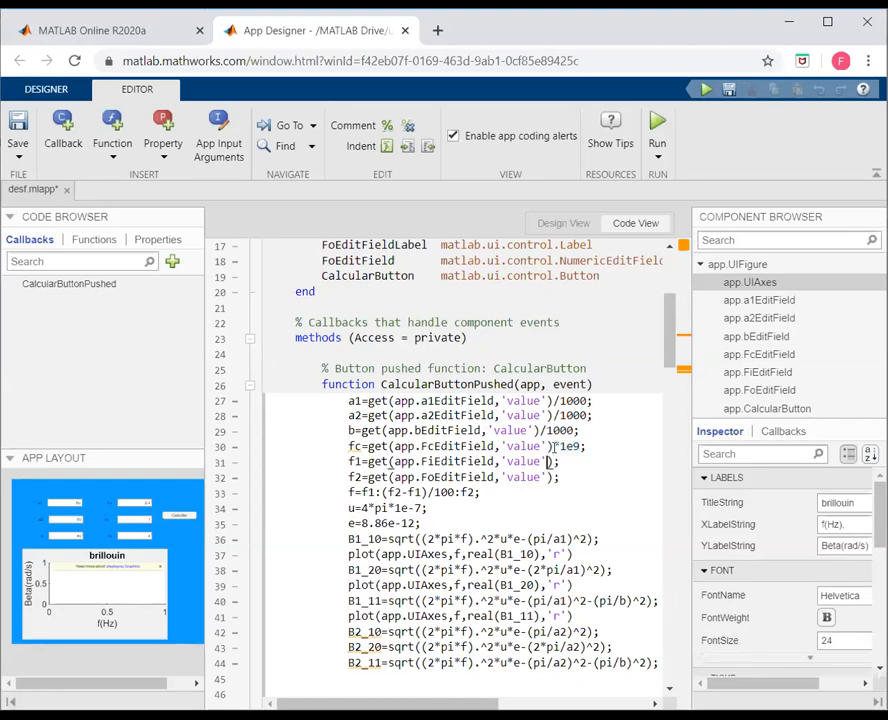
pyautogui.hotkey('ctrl', 'v')
pyautogui.hotkey('ctrl', 'v')
pyautogui.press('Down')
pyautogui.press('Down')
pyautogui.press('Down')
pyautogui.press('Down')
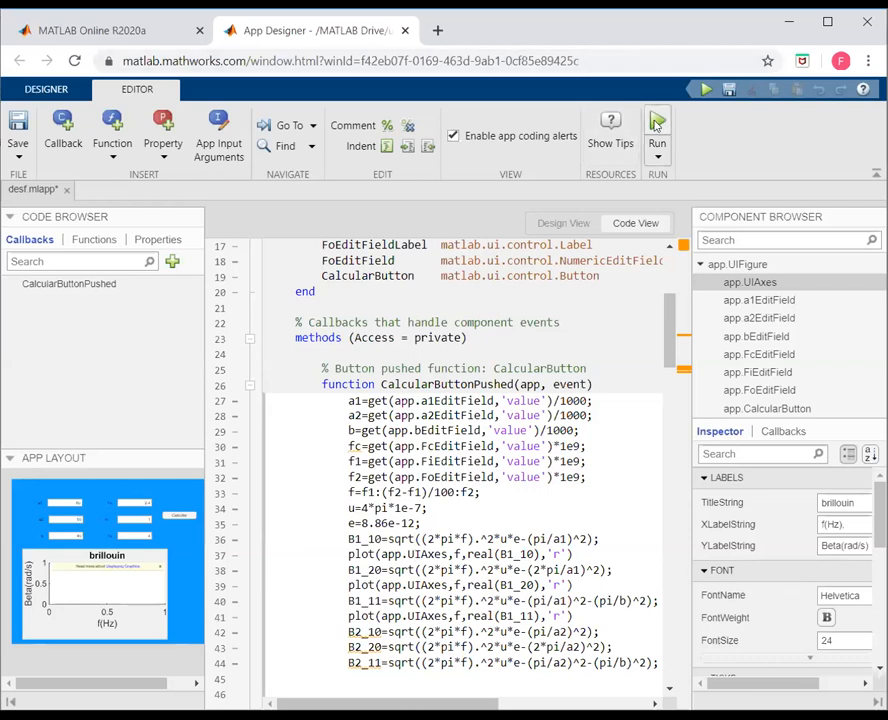
# Duplicate the plot(app.UIAxes,f,real(B1_10),'r') line directly below itself
pyautogui.click(588, 554)
pyautogui.press('Up')
pyautogui.press('Up')
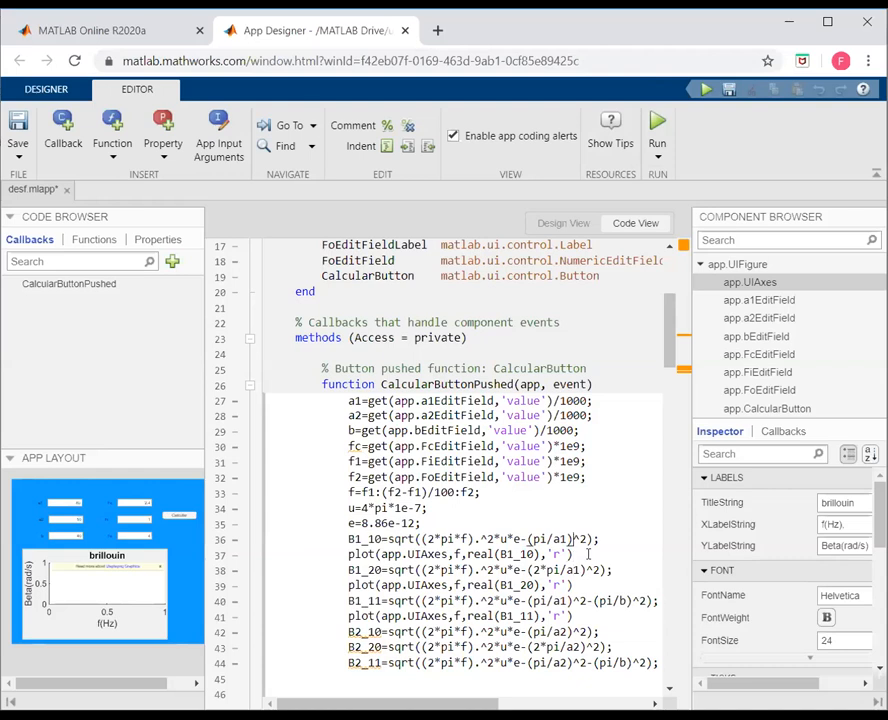
pyautogui.hotkey('shift', 'Left')
pyautogui.hotkey('shift', 'Left')
pyautogui.hotkey('shift', 'Left')
pyautogui.hotkey('shift', 'Left')
pyautogui.hotkey('shift', 'Left')
pyautogui.hotkey('shift', 'Left')
pyautogui.hotkey('shift', 'Left')
pyautogui.hotkey('shift', 'Left')
pyautogui.hotkey('shift', 'Left')
pyautogui.hotkey('shift', 'Left')
pyautogui.hotkey('shift', 'Left')
pyautogui.hotkey('shift', 'Left')
pyautogui.hotkey('shift', 'Left')
pyautogui.hotkey('shift', 'Left')
pyautogui.hotkey('shift', 'Left')
pyautogui.hotkey('shift', 'Left')
pyautogui.hotkey('shift', 'Left')
pyautogui.hotkey('shift', 'Left')
pyautogui.hotkey('shift', 'Left')
pyautogui.hotkey('shift', 'Left')
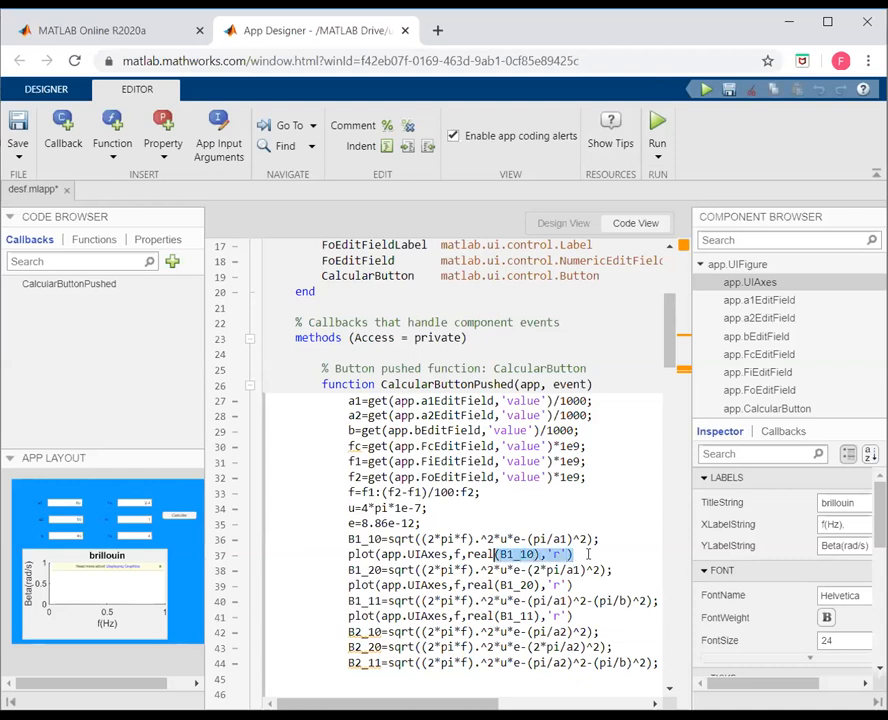
pyautogui.hotkey('shift', 'Left')
pyautogui.hotkey('shift', 'Left')
pyautogui.hotkey('shift', 'Left')
pyautogui.hotkey('shift', 'Left')
pyautogui.hotkey('shift', 'Left')
pyautogui.hotkey('shift', 'Left')
pyautogui.hotkey('shift', 'Left')
pyautogui.hotkey('shift', 'Left')
pyautogui.hotkey('shift', 'Left')
pyautogui.hotkey('ctrl', 'c')
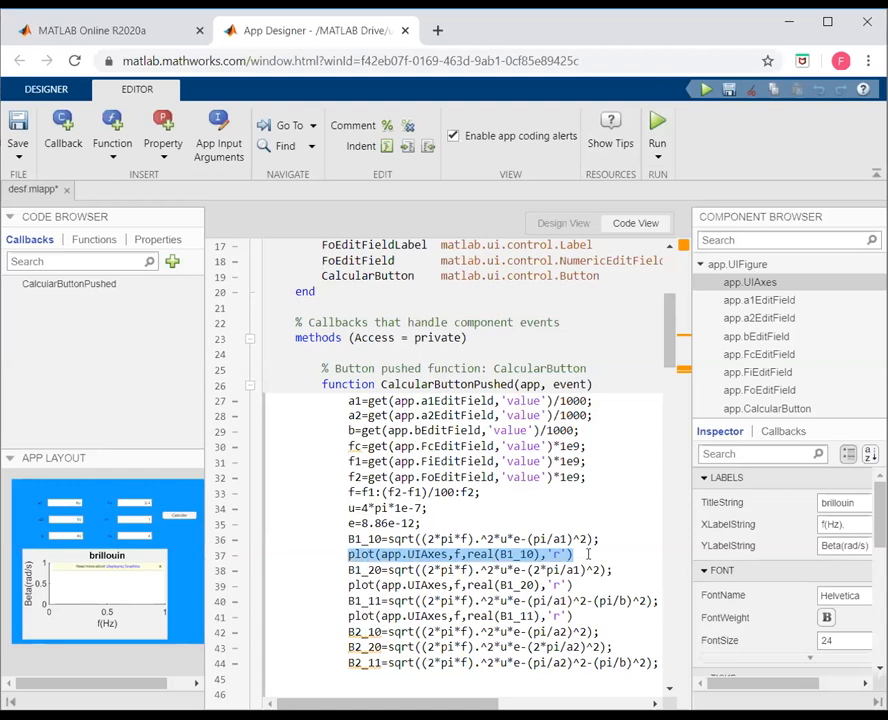
pyautogui.press('Down')
pyautogui.press('Return')
pyautogui.press('Up')
pyautogui.hotkey('ctrl', 'v')
# Replace real with imag in the duplicated B1_10 plot line
pyautogui.press('Left')
pyautogui.press('Left')
pyautogui.press('Left')
pyautogui.press('Left')
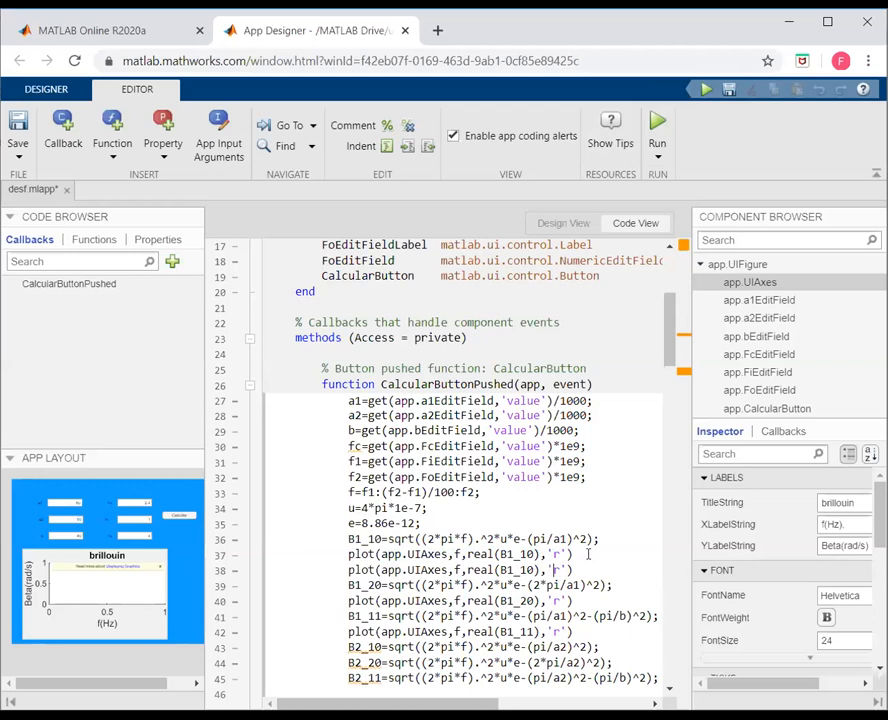
pyautogui.press('Left')
pyautogui.press('Left')
pyautogui.press('Left')
pyautogui.press('Left')
pyautogui.press('Left')
pyautogui.press('Left')
pyautogui.press('Left')
pyautogui.press('Left')
pyautogui.press('BackSpace')
pyautogui.press('BackSpace')
pyautogui.press('BackSpace')
pyautogui.press('BackSpace')
pyautogui.write('imag')
pyautogui.press('Right')
pyautogui.press('Right')
pyautogui.press('Right')
pyautogui.press('Right')
pyautogui.press('Right')
pyautogui.press('Right')
pyautogui.press('Right')
pyautogui.press('Right')
pyautogui.press('Right')
pyautogui.press('Delete')
pyautogui.write('b')
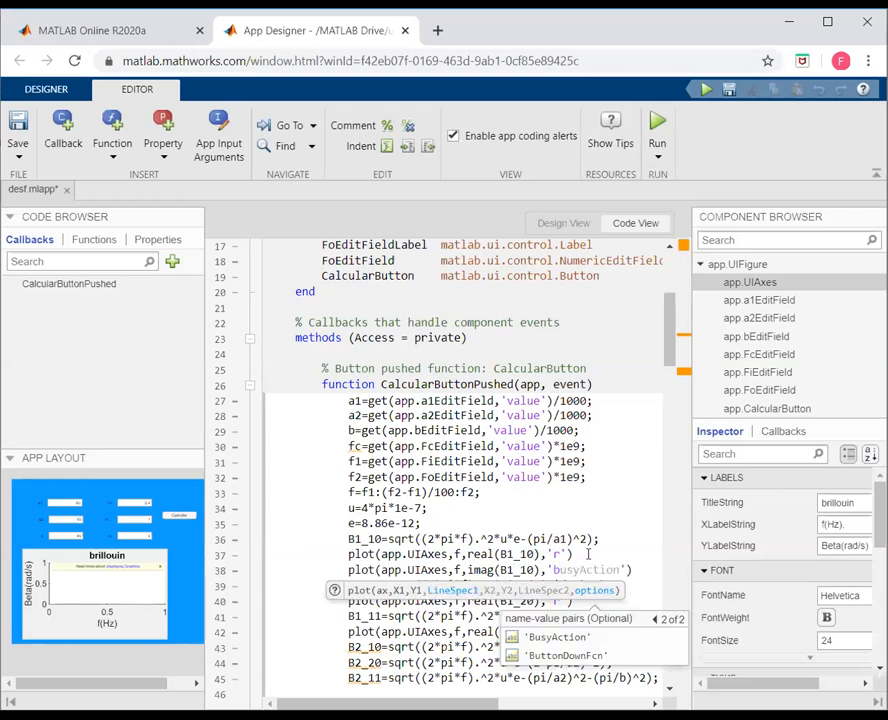
pyautogui.press('Tab')
pyautogui.press('Escape')
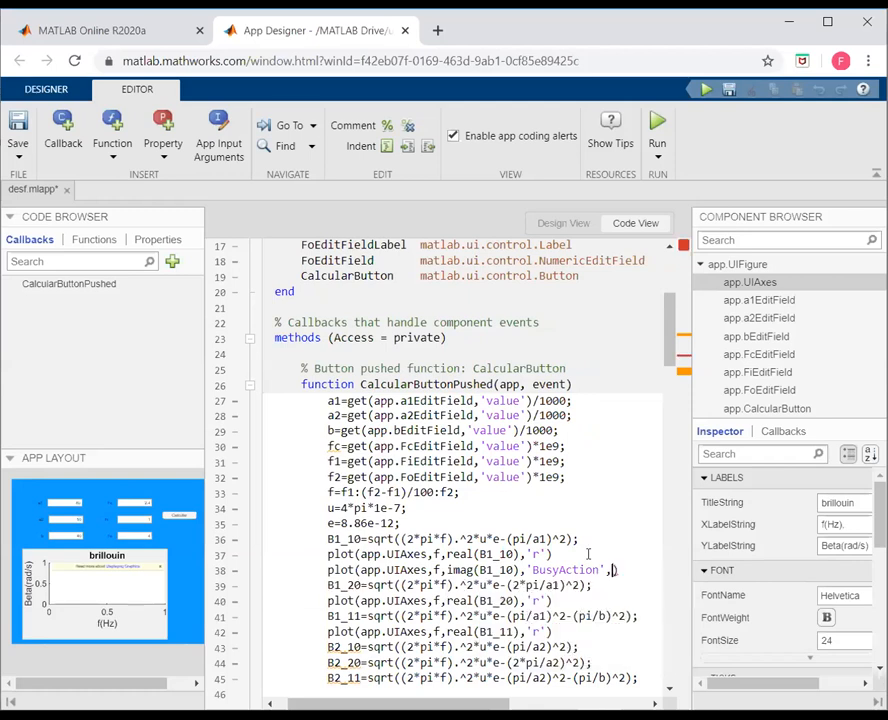
pyautogui.press('BackSpace')
pyautogui.press('BackSpace')
pyautogui.press('BackSpace')
pyautogui.press('BackSpace')
pyautogui.press('BackSpace')
pyautogui.press('BackSpace')
pyautogui.press('BackSpace')
pyautogui.press('BackSpace')
pyautogui.press('BackSpace')
pyautogui.press('BackSpace')
pyautogui.write('r')
pyautogui.press('Right')
pyautogui.press('Right')
pyautogui.press('BackSpace')
# Copy the plot(app.UIAxes,f,imag(B1_10),'r') line to a new line below the real-part plot of B1_20
pyautogui.press('Right')
pyautogui.hotkey('shift', 'Left')
pyautogui.hotkey('shift', 'Left')
pyautogui.hotkey('shift', 'Left')
pyautogui.hotkey('shift', 'Left')
pyautogui.hotkey('shift', 'Left')
pyautogui.hotkey('shift', 'Left')
pyautogui.hotkey('shift', 'Left')
pyautogui.hotkey('shift', 'Left')
pyautogui.hotkey('shift', 'Left')
pyautogui.hotkey('shift', 'Left')
pyautogui.hotkey('shift', 'Left')
pyautogui.hotkey('shift', 'Left')
pyautogui.hotkey('shift', 'Left')
pyautogui.hotkey('shift', 'Left')
pyautogui.hotkey('shift', 'Left')
pyautogui.hotkey('shift', 'Left')
pyautogui.hotkey('shift', 'Left')
pyautogui.hotkey('shift', 'Left')
pyautogui.hotkey('shift', 'Left')
pyautogui.hotkey('shift', 'Left')
pyautogui.hotkey('ctrl', 'c')
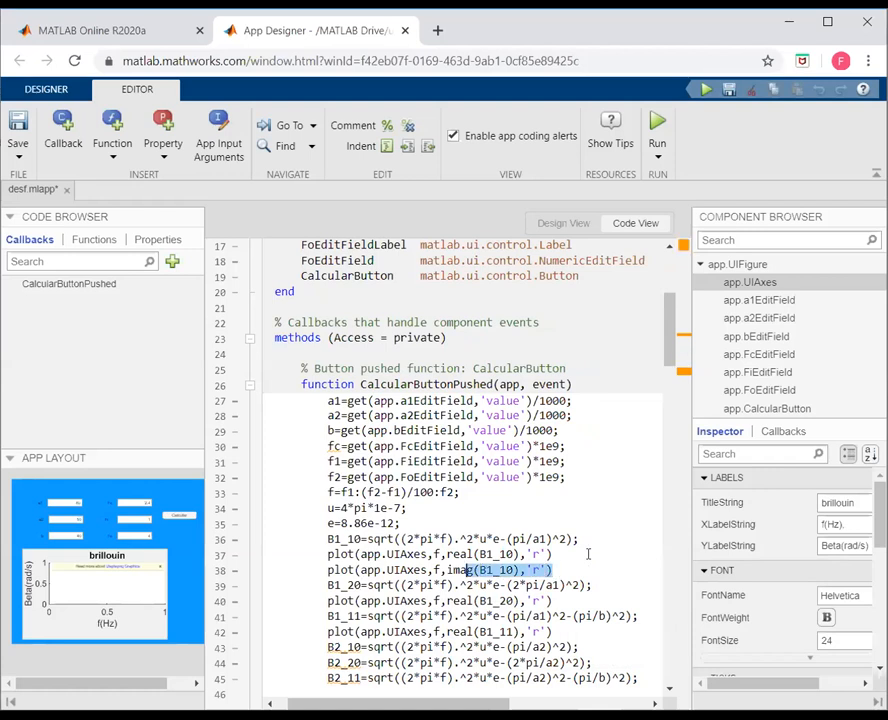
pyautogui.press('Down')
pyautogui.press('Down')
pyautogui.press('Down')
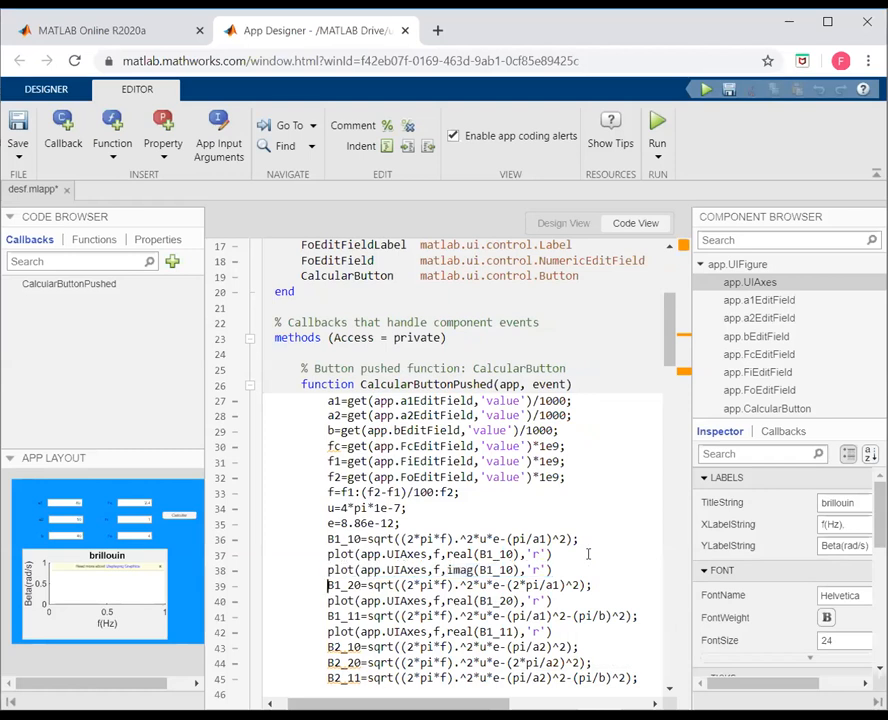
pyautogui.press('Return')
pyautogui.press('Up')
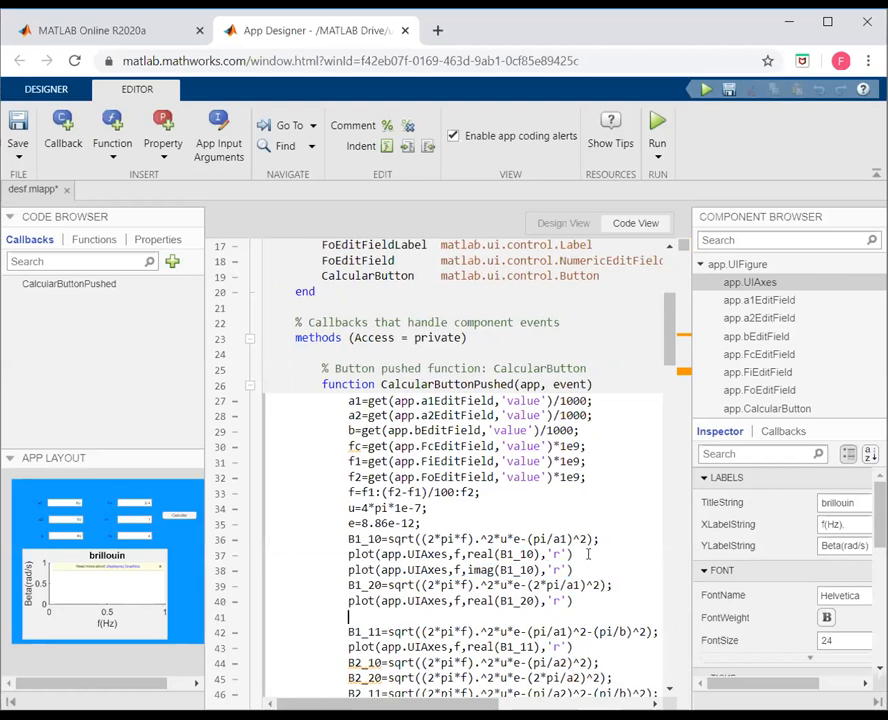
pyautogui.hotkey('ctrl', 'v')
# Change the variable in the pasted imaginary-part plot line to B1_20
pyautogui.press('Down')
pyautogui.press('Down')
pyautogui.press('Down')
pyautogui.press('Up')
pyautogui.press('Up')
pyautogui.press('Up')
pyautogui.press('Left')
pyautogui.press('Left')
pyautogui.press('Left')
pyautogui.press('Left')
pyautogui.press('Left')
pyautogui.press('Left')
pyautogui.press('Left')
pyautogui.press('BackSpace')
pyautogui.write('2')
# Paste the copied imaginary-part plot line on a new line below the real-part plot of B1_11
pyautogui.press('Down')
pyautogui.press('Down')
pyautogui.press('Right')
pyautogui.press('Right')
pyautogui.press('Right')
pyautogui.press('Right')
pyautogui.press('Right')
pyautogui.press('Right')
pyautogui.press('Right')
pyautogui.press('Return')
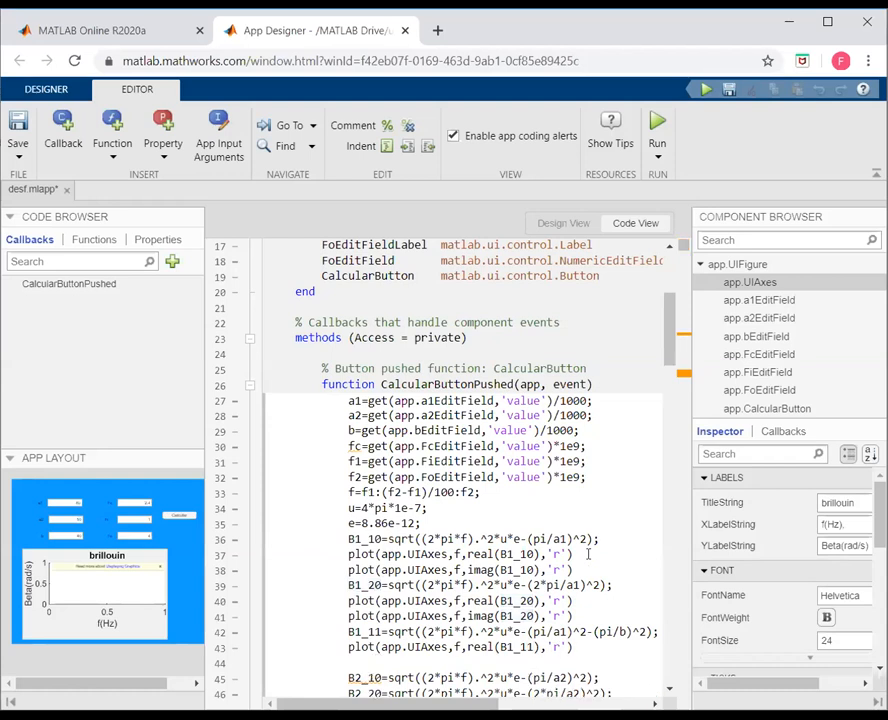
pyautogui.hotkey('ctrl', 'v')
# Change the pasted imaginary-part plot line to use the colour 'b' and the variable B1_11
pyautogui.press('Left')
pyautogui.press('Left')
pyautogui.press('Left')
pyautogui.press('Delete')
pyautogui.write('b')
pyautogui.press('Left')
pyautogui.press('Left')
pyautogui.press('Left')
pyautogui.press('Left')
pyautogui.press('BackSpace')
pyautogui.write('1')
# Change the line colour to 'b' in the imaginary-part plots of B1_20 and B1_10
pyautogui.press('Up')
pyautogui.press('Up')
pyautogui.press('Right')
pyautogui.press('Right')
pyautogui.press('Right')
pyautogui.press('Delete')
pyautogui.write('b')
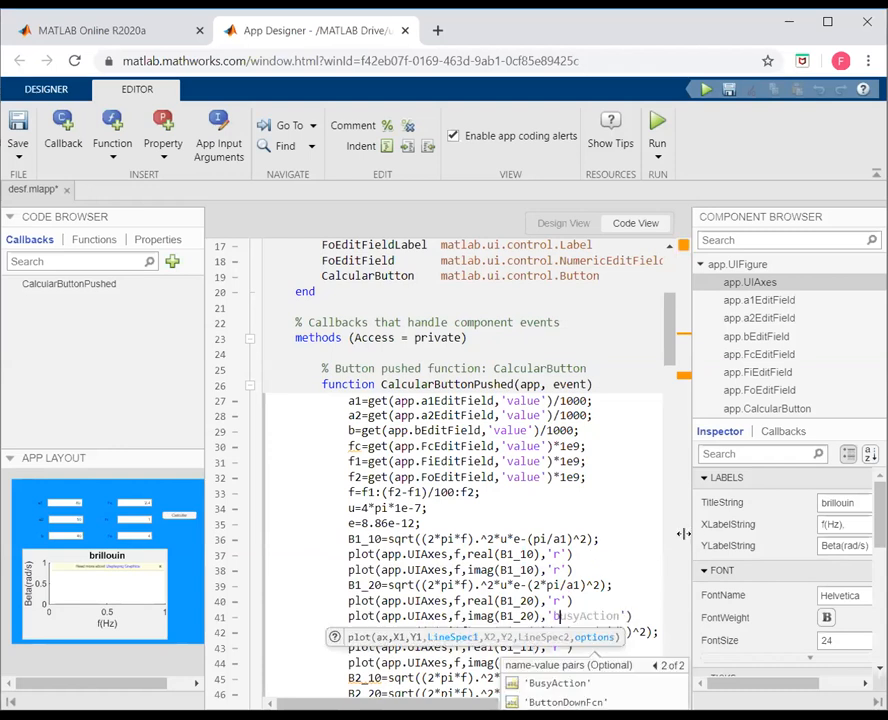
pyautogui.click(652, 548)
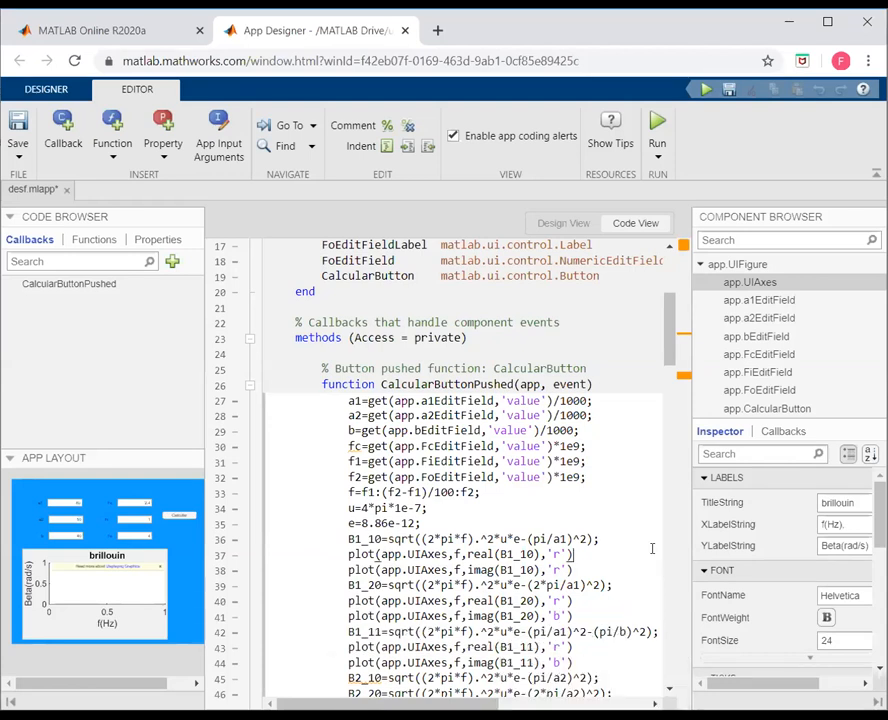
pyautogui.doubleClick(558, 570)
pyautogui.write('busyAction')
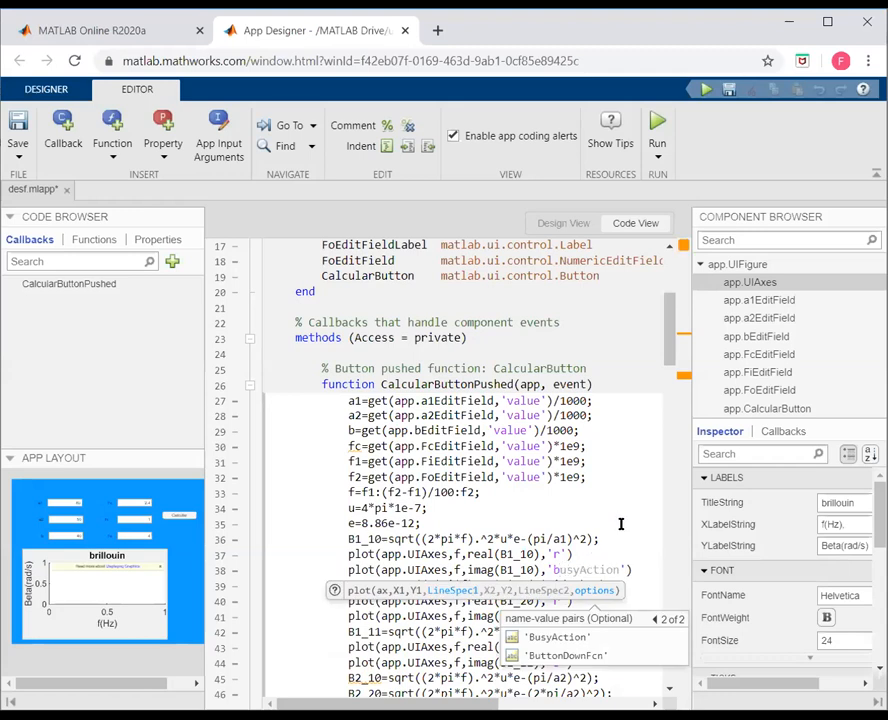
pyautogui.press('Escape')
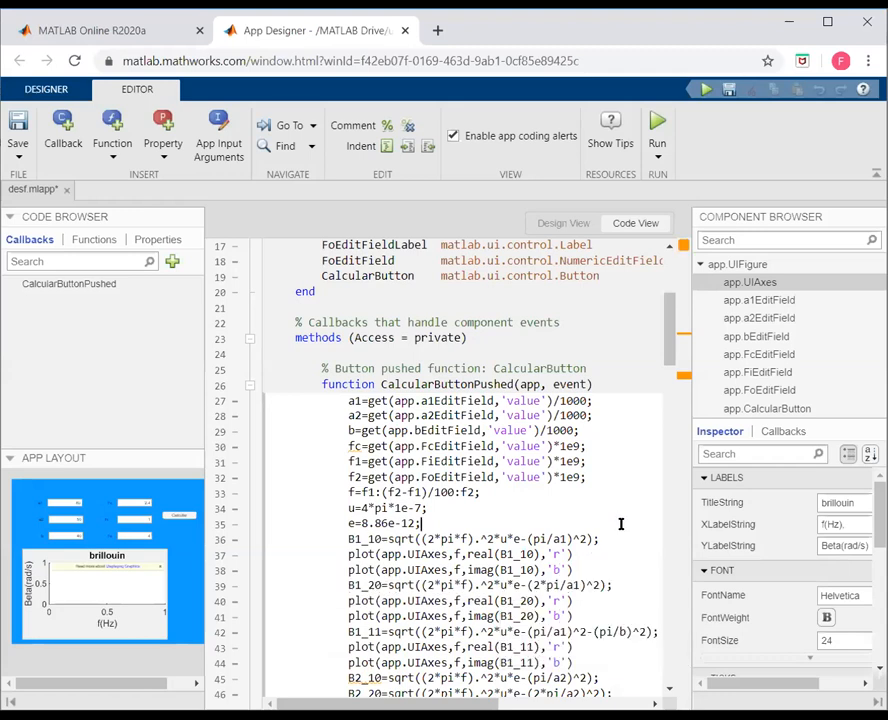
# Run the app and calculate the Brillouin diagram with the default input values
pyautogui.click(658, 124)
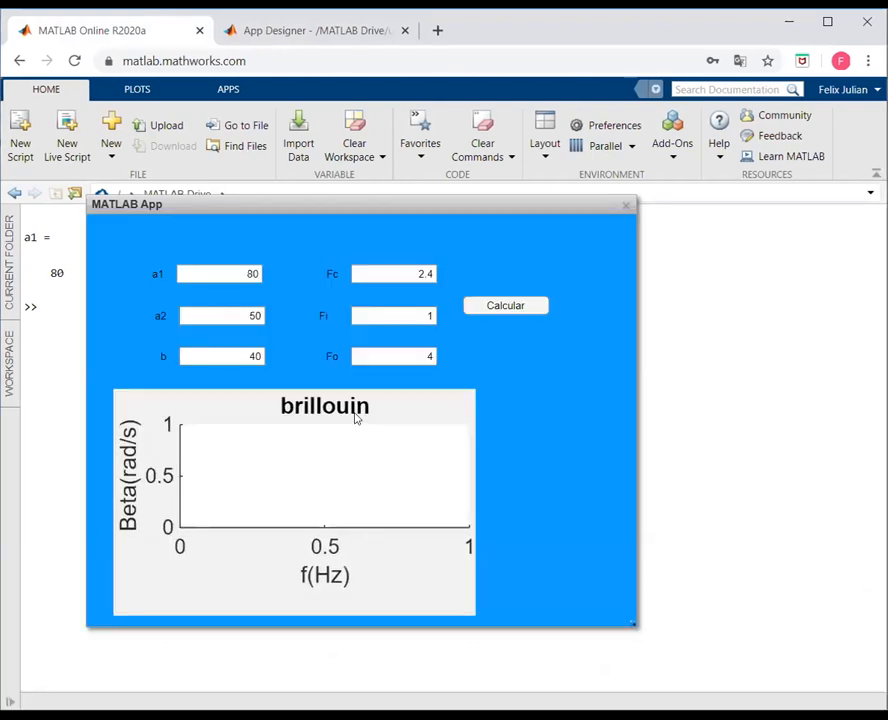
pyautogui.click(515, 307)
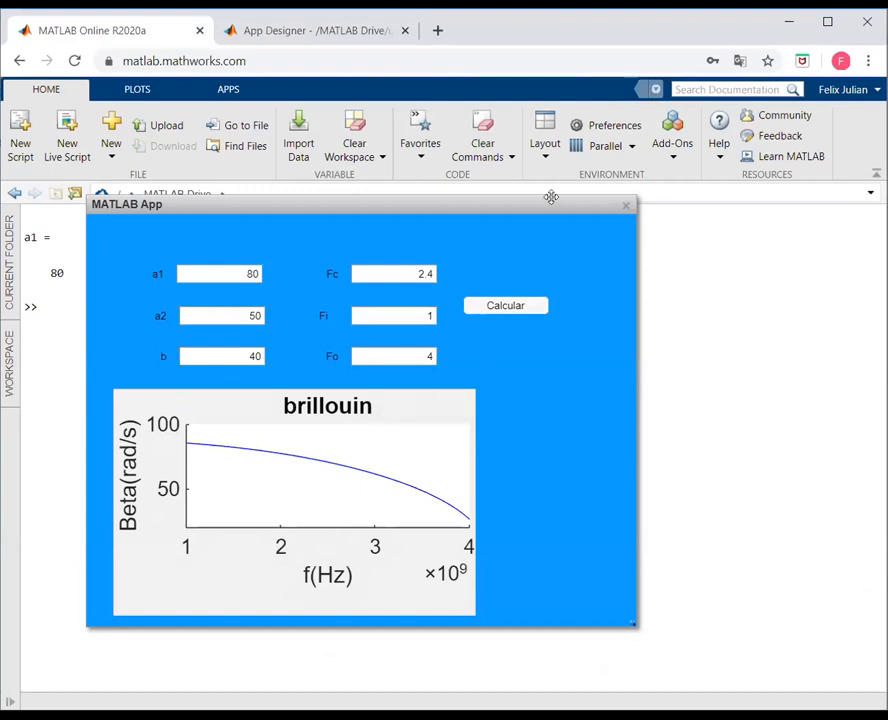
pyautogui.click(333, 28)
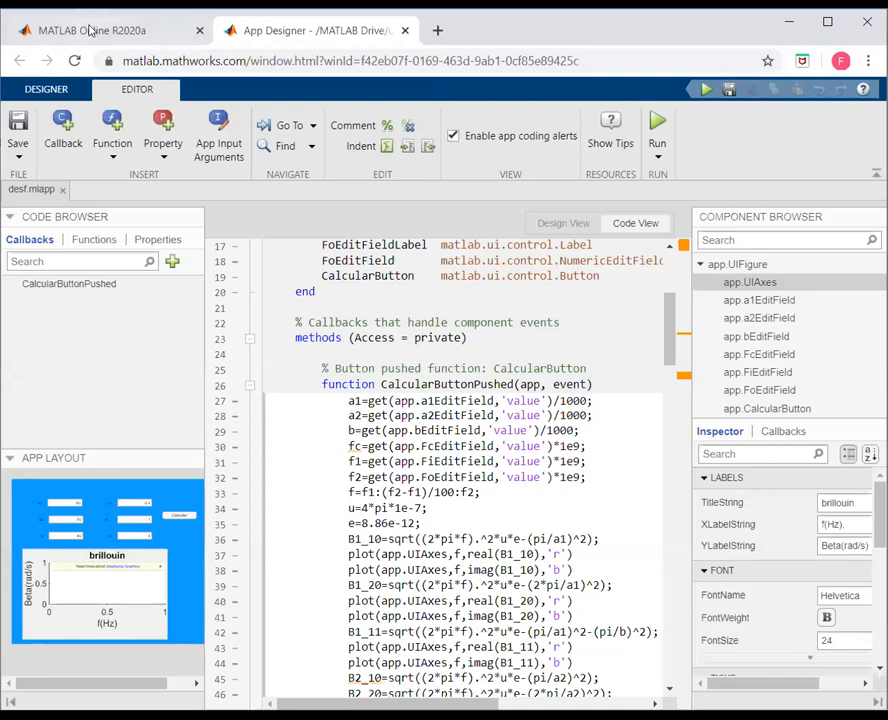
pyautogui.click(90, 30)
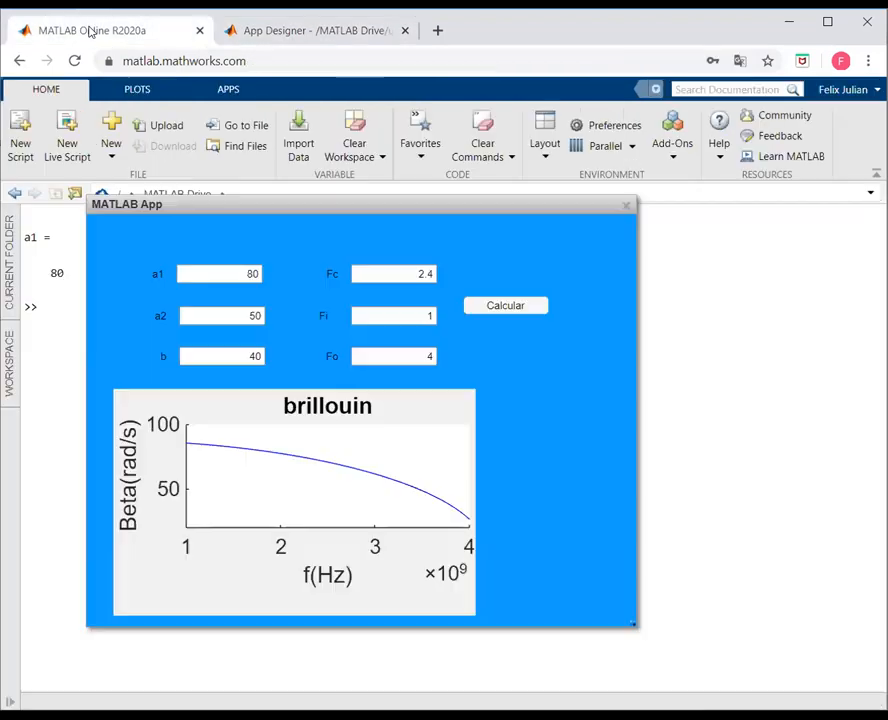
# Set Fo to 10 in the running app and recalculate the diagram
pyautogui.click(425, 355)
pyautogui.press('BackSpace')
pyautogui.write('10')
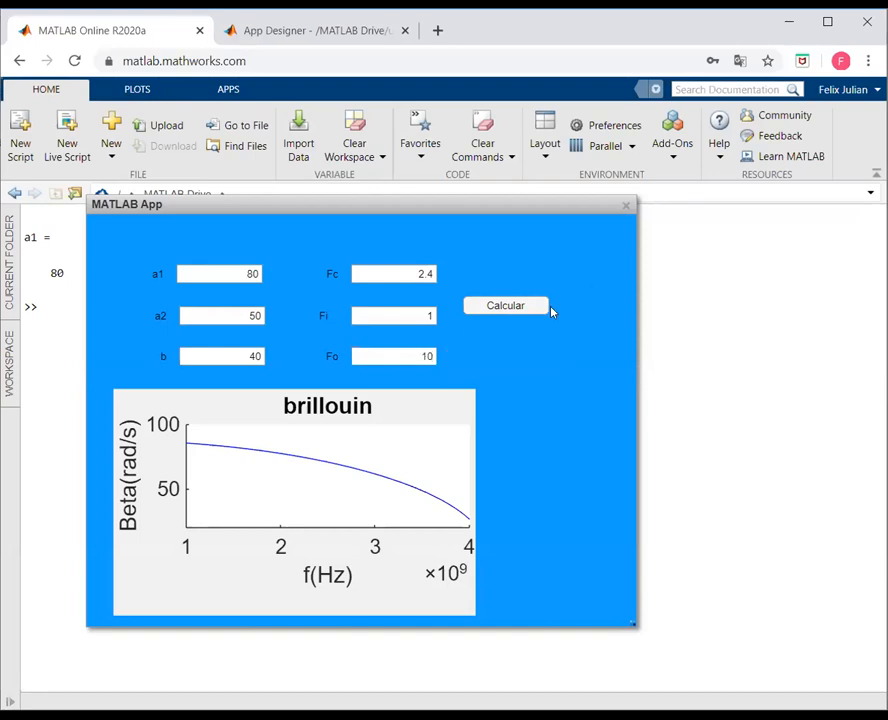
pyautogui.click(526, 313)
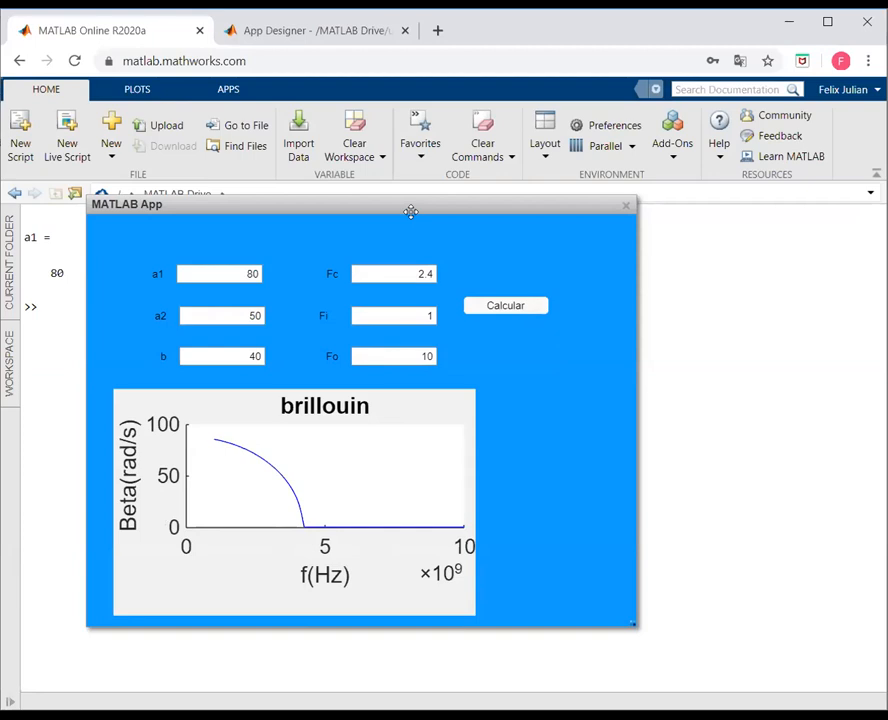
# Return to App Designer's design view and set the axes' NextPlot property to add
pyautogui.click(333, 33)
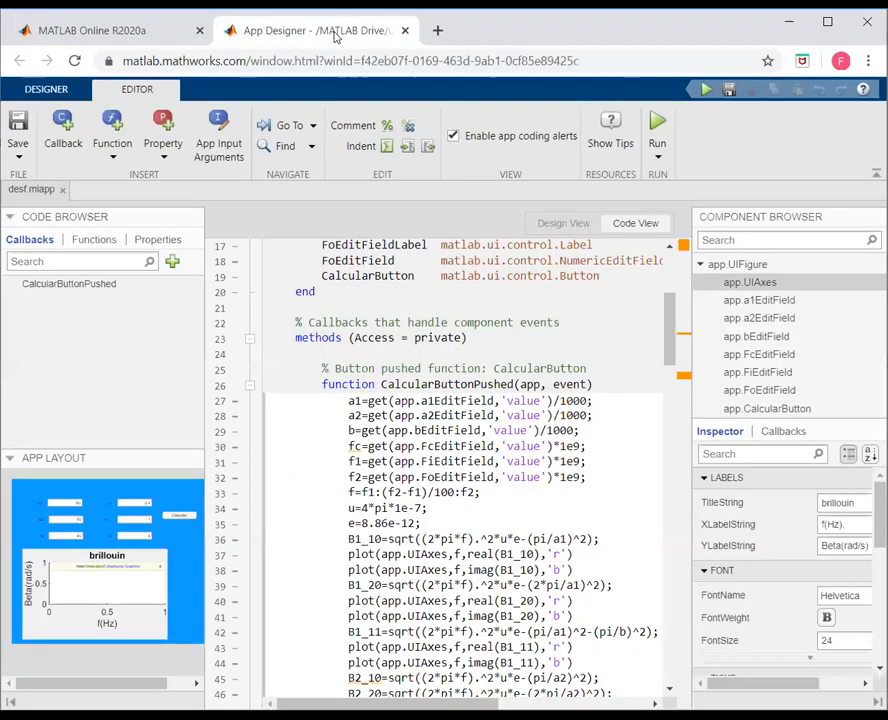
pyautogui.click(566, 222)
pyautogui.scroll(-10, 720, 527)
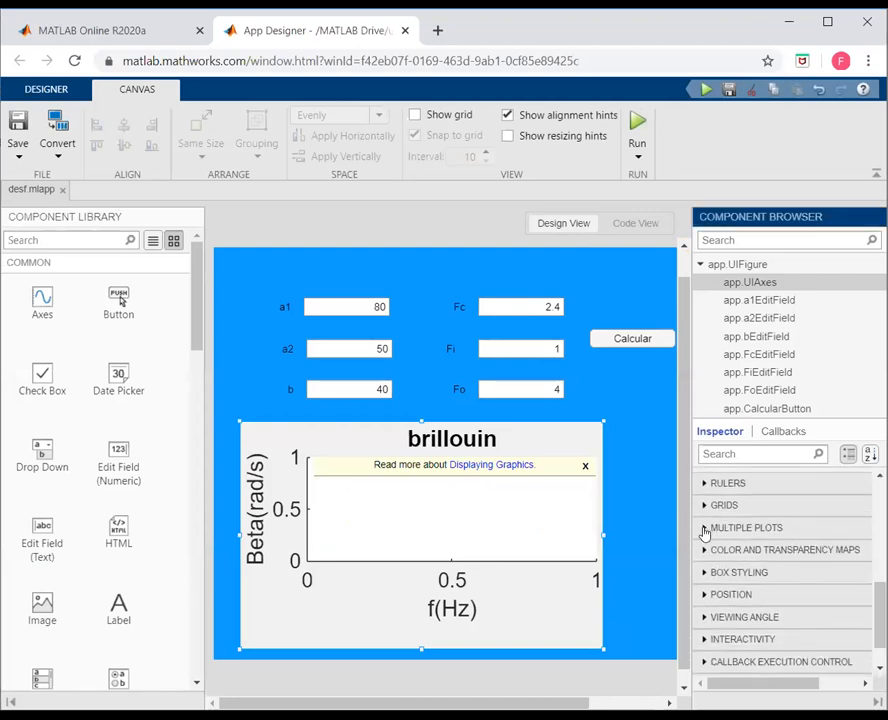
pyautogui.click(716, 528)
pyautogui.click(830, 598)
pyautogui.click(809, 616)
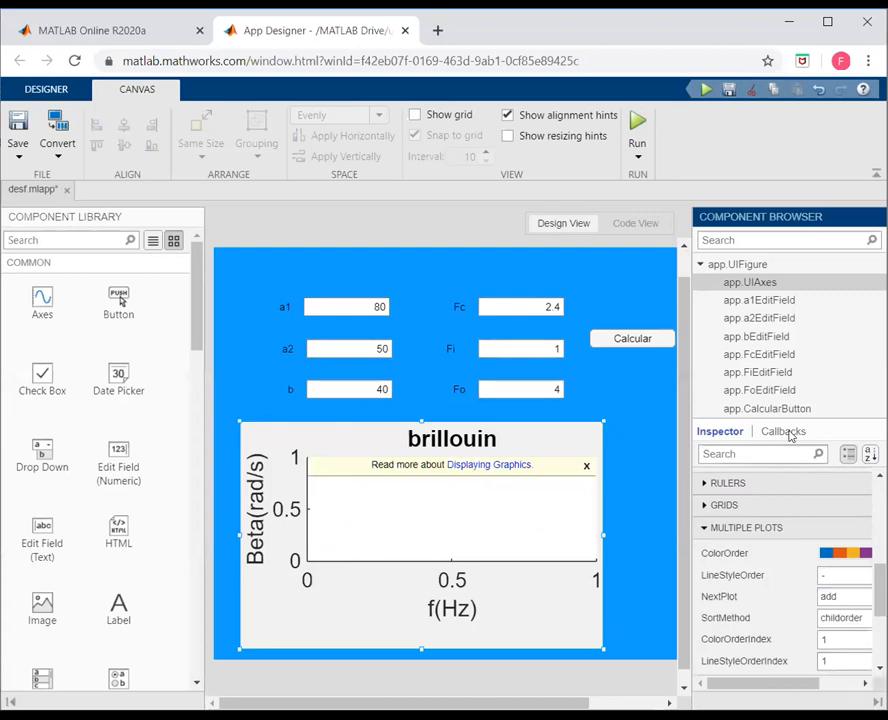
# Rerun the app, closing its previous window, and calculate the diagram with the default values
pyautogui.click(637, 125)
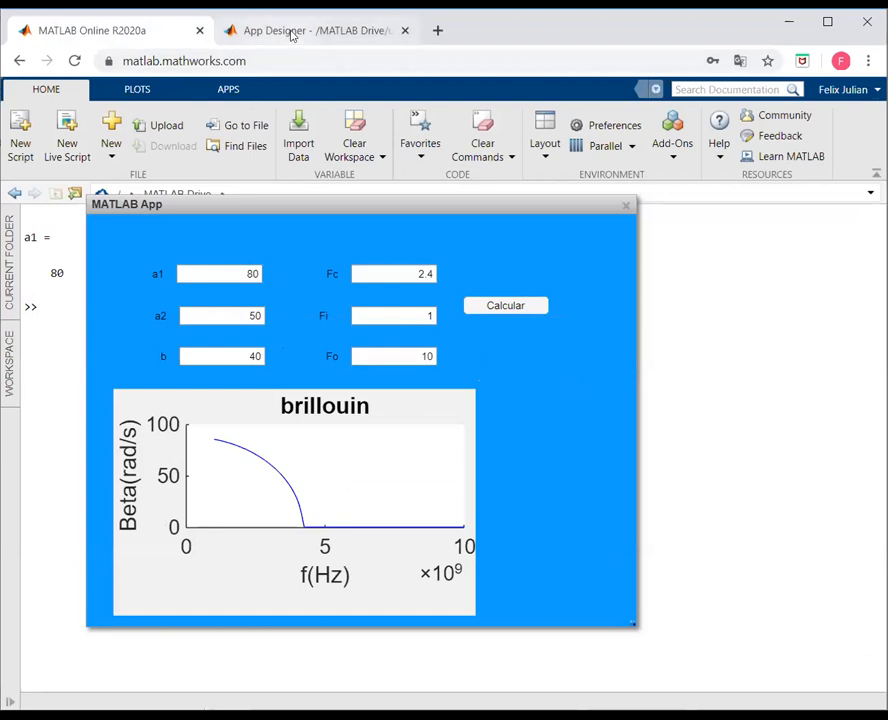
pyautogui.click(625, 212)
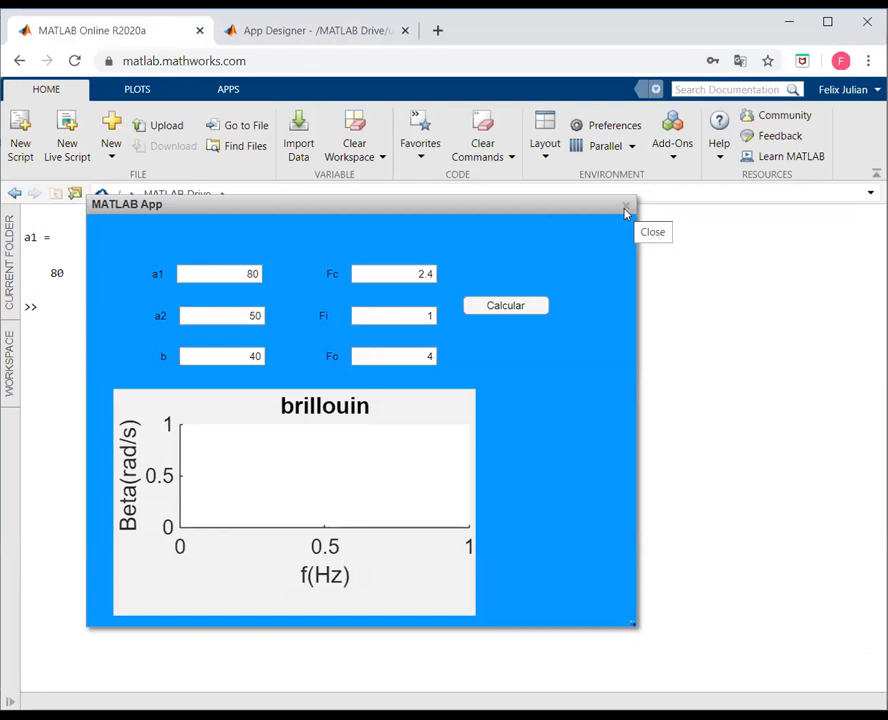
pyautogui.click(502, 309)
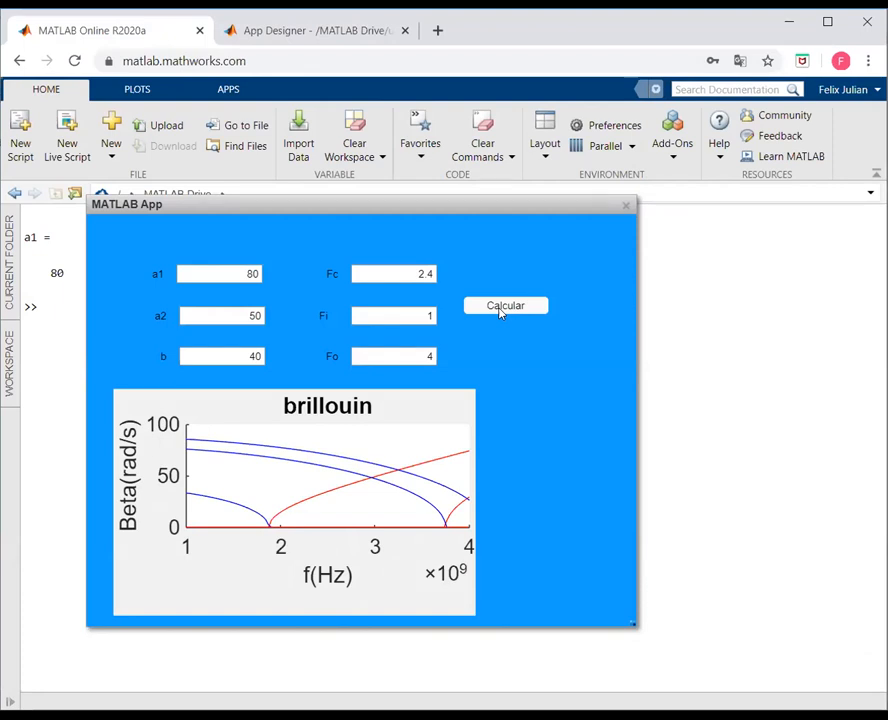
pyautogui.doubleClick(428, 357)
# Return to the App Designer code and copy the two B1_11 plot lines to below the B2_10 formula
pyautogui.click(333, 32)
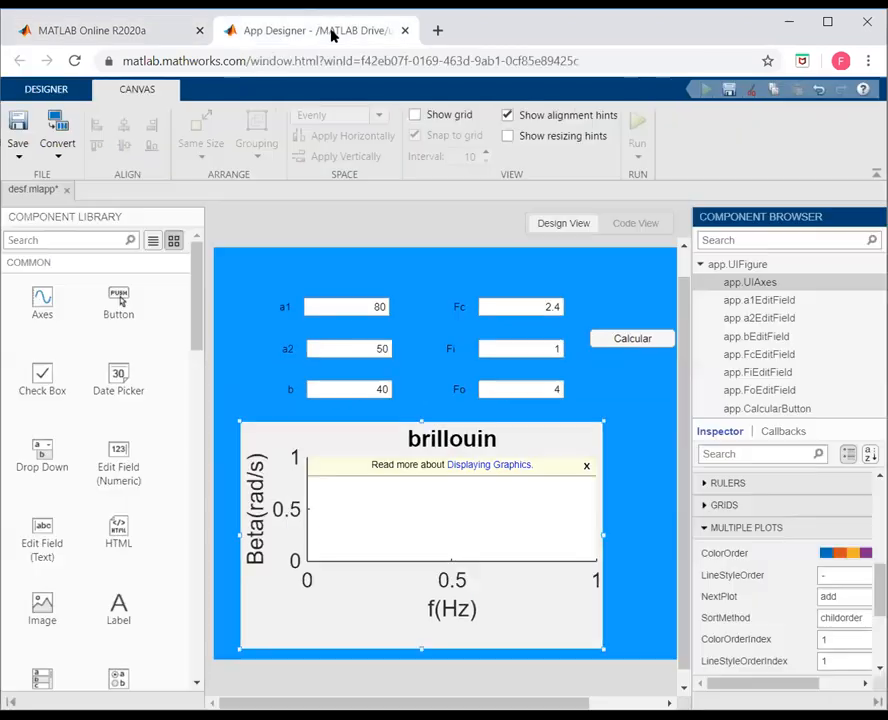
pyautogui.click(638, 224)
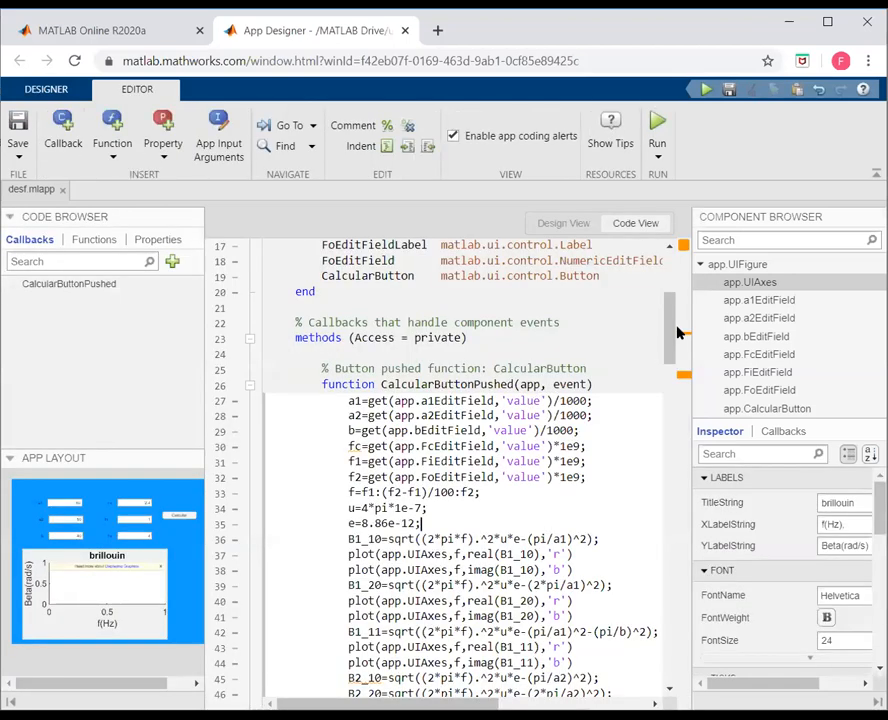
pyautogui.moveTo(670, 341)
pyautogui.moveTo(666, 335); pyautogui.dragTo(666, 382)
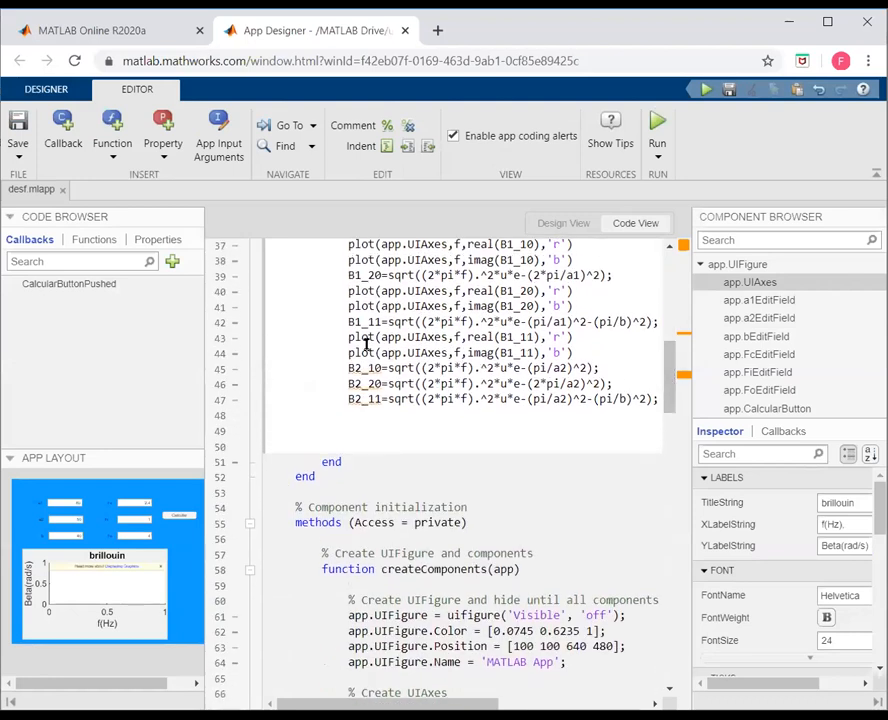
pyautogui.moveTo(348, 339); pyautogui.dragTo(581, 353)
pyautogui.hotkey('ctrl', 'c')
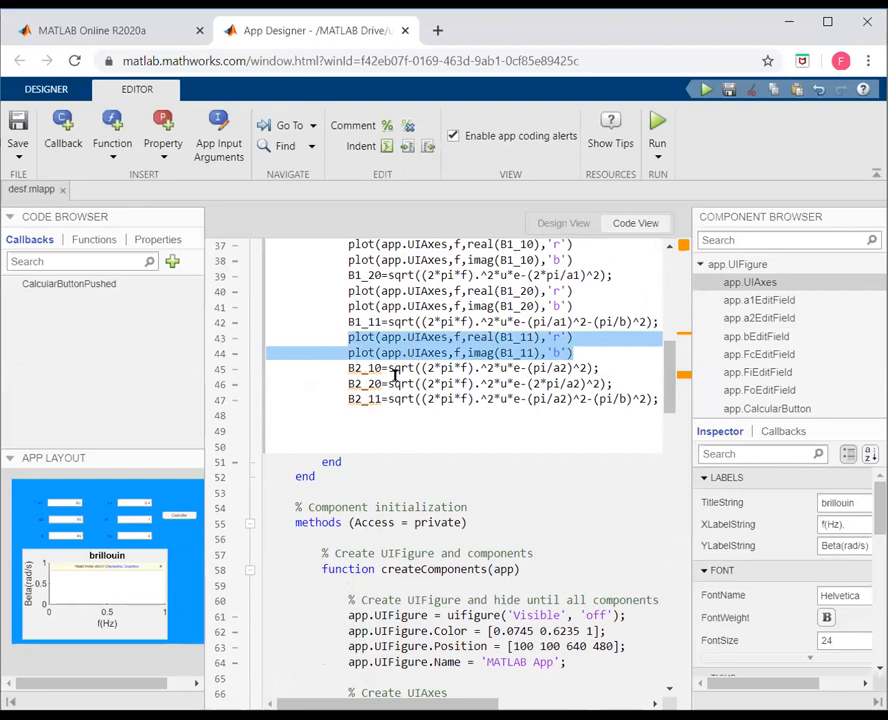
pyautogui.click(612, 367)
pyautogui.press('Return')
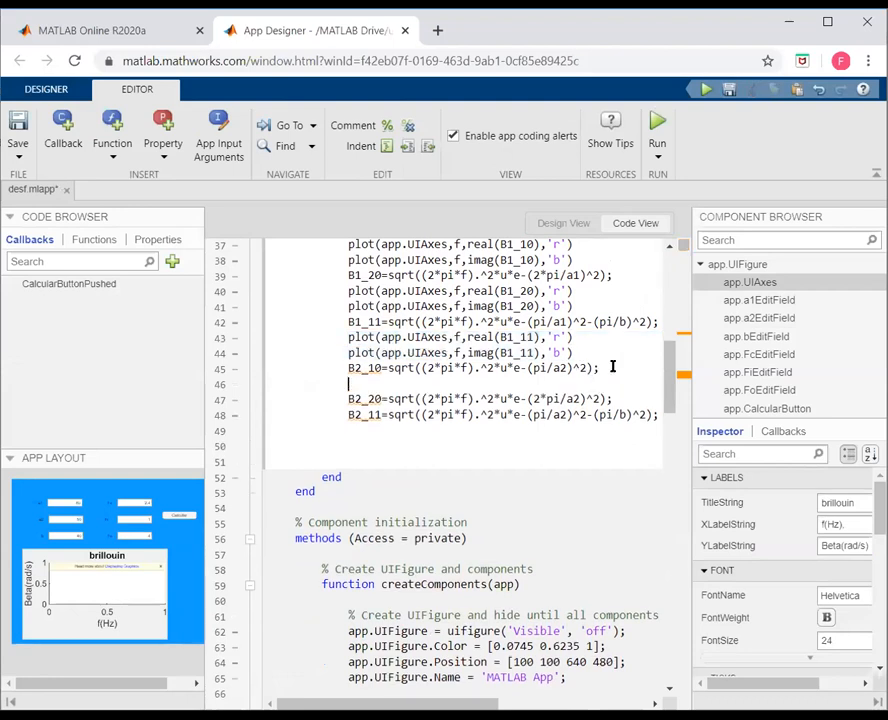
pyautogui.hotkey('ctrl', 'v')
# Set the colours of the two pasted plot lines to 'k' for the real part and 'g' for the imaginary part
pyautogui.press('Up')
pyautogui.press('Left')
pyautogui.press('Left')
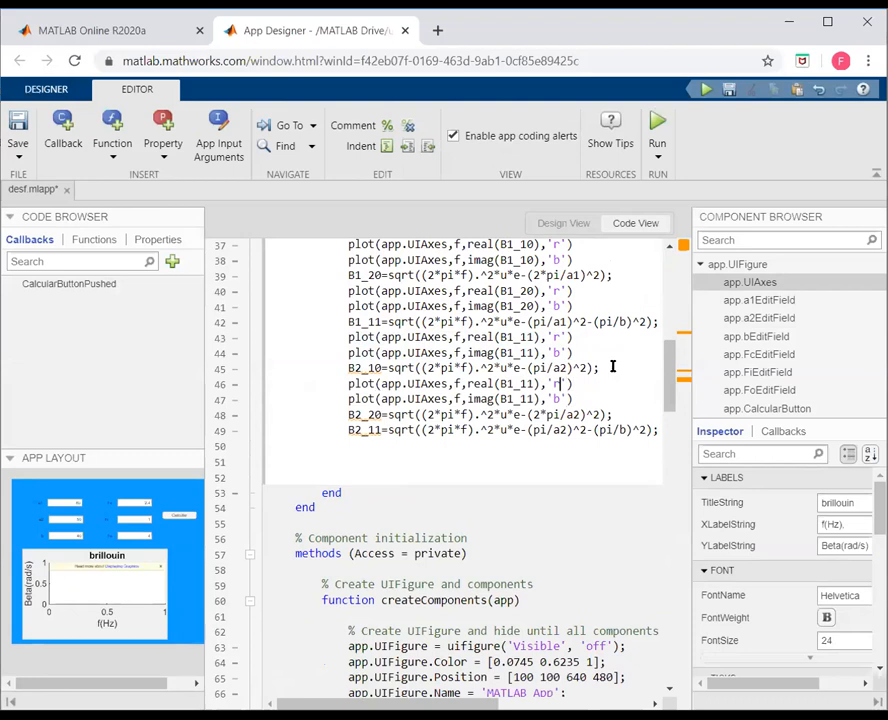
pyautogui.press('BackSpace')
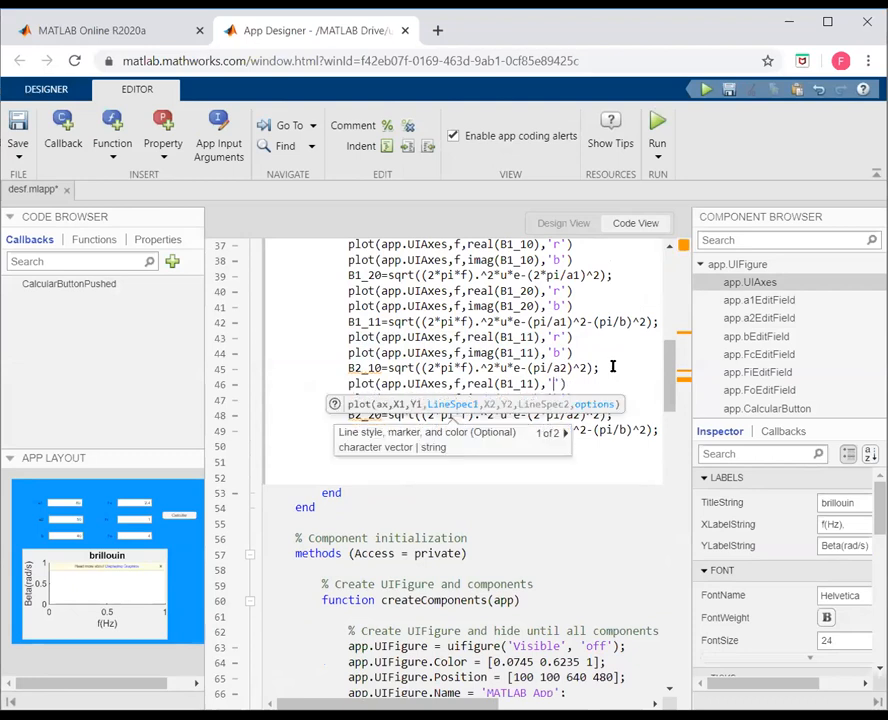
pyautogui.write('k')
pyautogui.press('Down')
pyautogui.press('BackSpace')
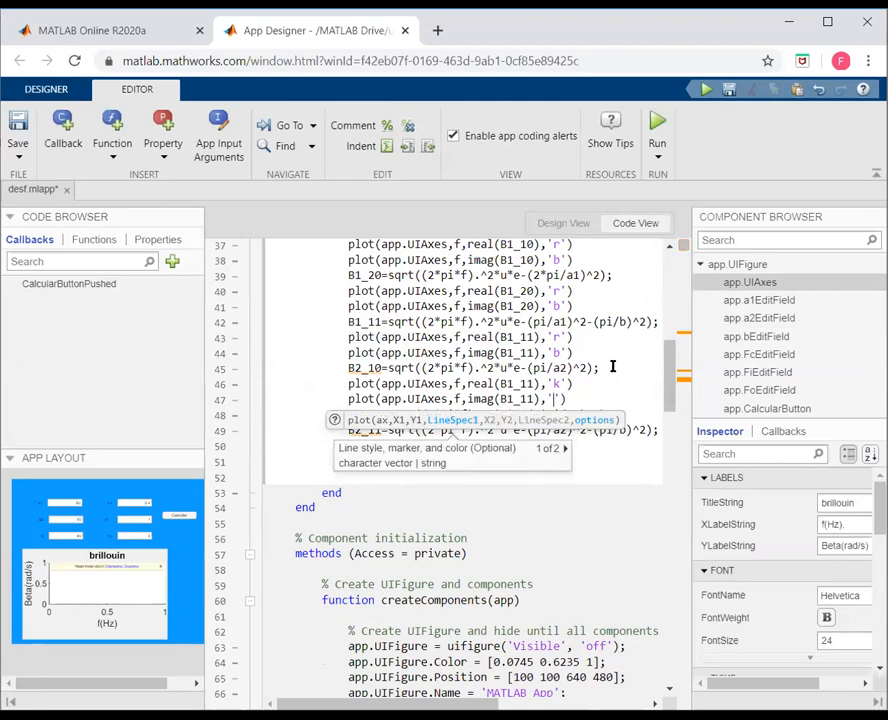
pyautogui.write('g')
pyautogui.press('End')
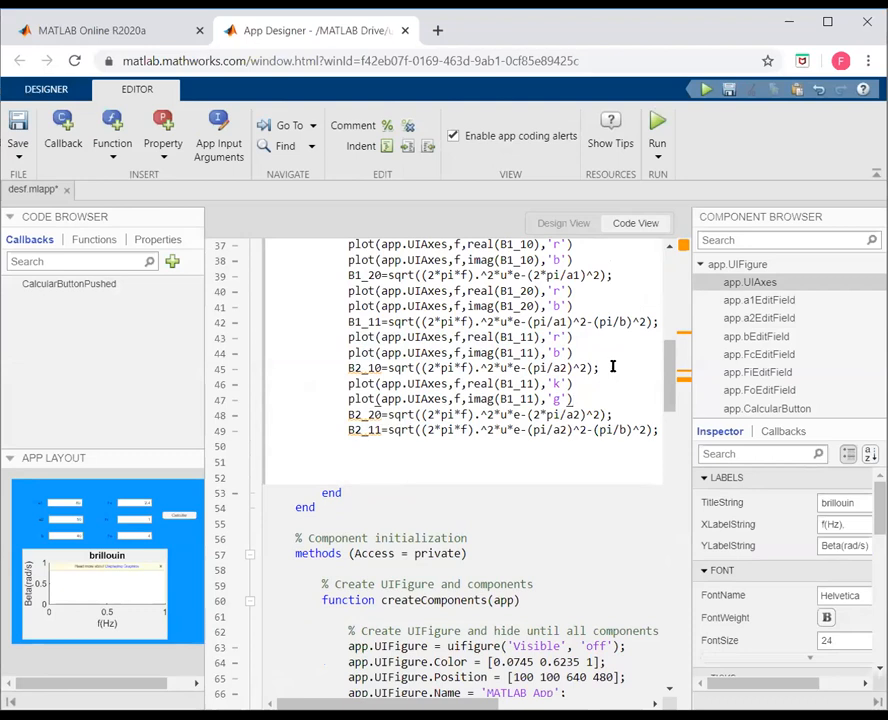
# Change the variable in the pasted real-part plot line to B2_10
pyautogui.press('Left')
pyautogui.press('Left')
pyautogui.press('Left')
pyautogui.press('Left')
pyautogui.press('Left')
pyautogui.press('Left')
pyautogui.press('Left')
pyautogui.press('Left')
pyautogui.press('Left')
pyautogui.press('Left')
pyautogui.press('Up')
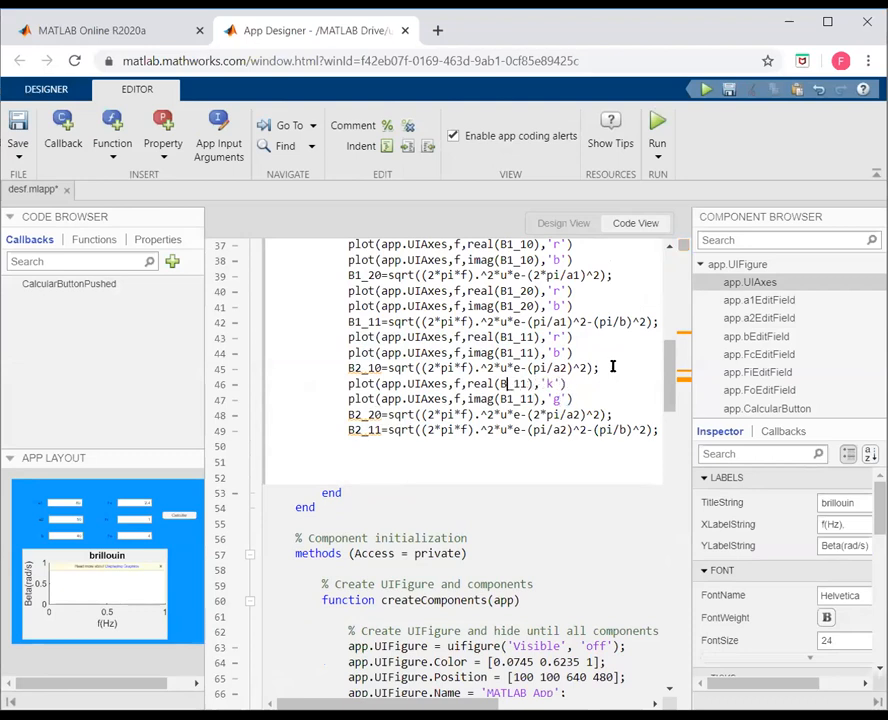
pyautogui.write('2')
pyautogui.press('BackSpace')
pyautogui.write('0')
# Change the variable in the pasted imaginary-part plot line to B2_10
pyautogui.press('Down')
pyautogui.press('Left')
pyautogui.press('Left')
pyautogui.press('Left')
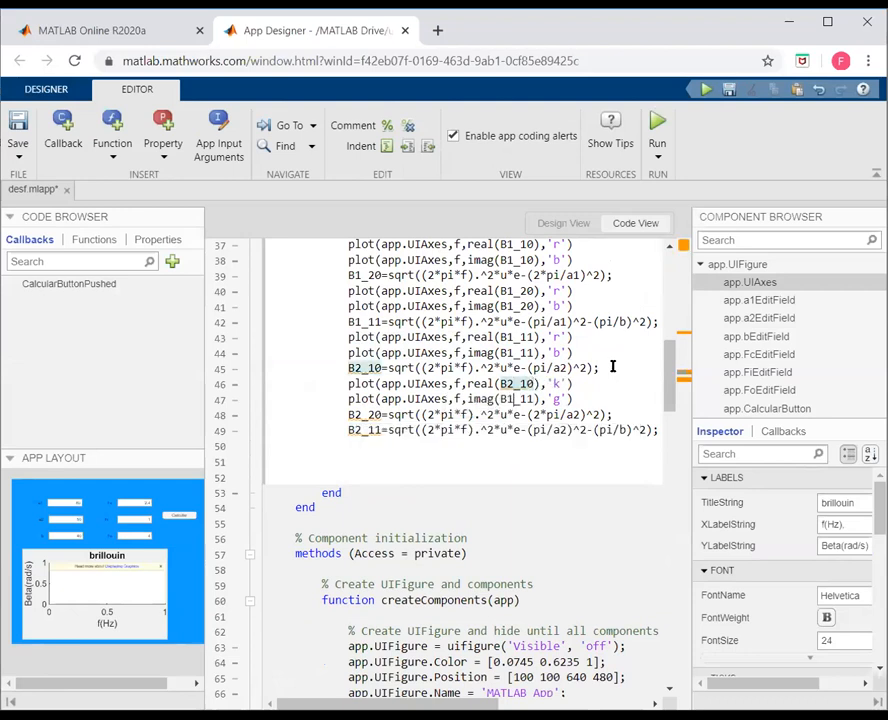
pyautogui.press('BackSpace')
pyautogui.write('2')
pyautogui.press('Right')
pyautogui.press('Right')
pyautogui.press('Right')
pyautogui.press('BackSpace')
pyautogui.write('0')
# Copy the two B2_10 plot lines to below the B2_20 formula
pyautogui.press('Right')
pyautogui.press('Right')
pyautogui.press('Right')
pyautogui.press('Right')
pyautogui.press('Right')
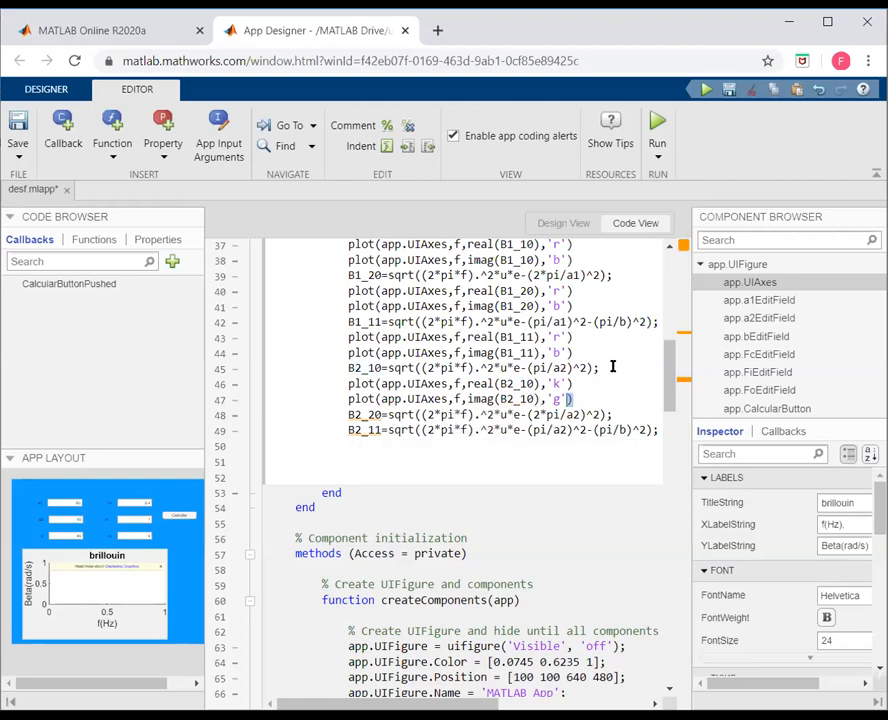
pyautogui.hotkey('shift', 'Up')
pyautogui.hotkey('shift', 'Left')
pyautogui.hotkey('shift', 'Left')
pyautogui.hotkey('shift', 'Left')
pyautogui.hotkey('shift', 'Left')
pyautogui.hotkey('shift', 'Left')
pyautogui.hotkey('shift', 'Left')
pyautogui.hotkey('shift', 'Left')
pyautogui.hotkey('shift', 'Left')
pyautogui.hotkey('shift', 'Left')
pyautogui.hotkey('shift', 'Left')
pyautogui.hotkey('shift', 'Left')
pyautogui.hotkey('shift', 'Left')
pyautogui.hotkey('shift', 'Left')
pyautogui.hotkey('shift', 'Left')
pyautogui.hotkey('shift', 'Left')
pyautogui.hotkey('shift', 'Left')
pyautogui.hotkey('shift', 'Left')
pyautogui.hotkey('shift', 'Left')
pyautogui.hotkey('shift', 'Left')
pyautogui.hotkey('shift', 'Left')
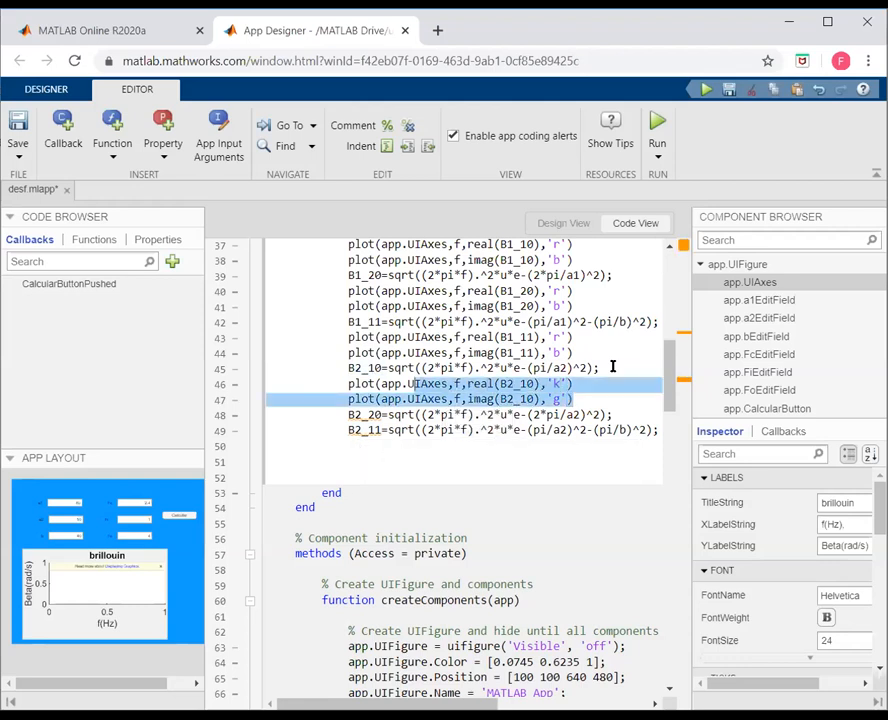
pyautogui.hotkey('shift', 'Left')
pyautogui.hotkey('shift', 'Left')
pyautogui.hotkey('shift', 'Left')
pyautogui.hotkey('shift', 'Left')
pyautogui.hotkey('shift', 'Left')
pyautogui.hotkey('shift', 'Left')
pyautogui.hotkey('shift', 'Left')
pyautogui.hotkey('shift', 'Left')
pyautogui.hotkey('shift', 'Left')
pyautogui.hotkey('shift', 'Left')
pyautogui.hotkey('ctrl', 'c')
pyautogui.press('Down')
pyautogui.press('Down')
pyautogui.press('Down')
pyautogui.press('Return')
pyautogui.press('Up')
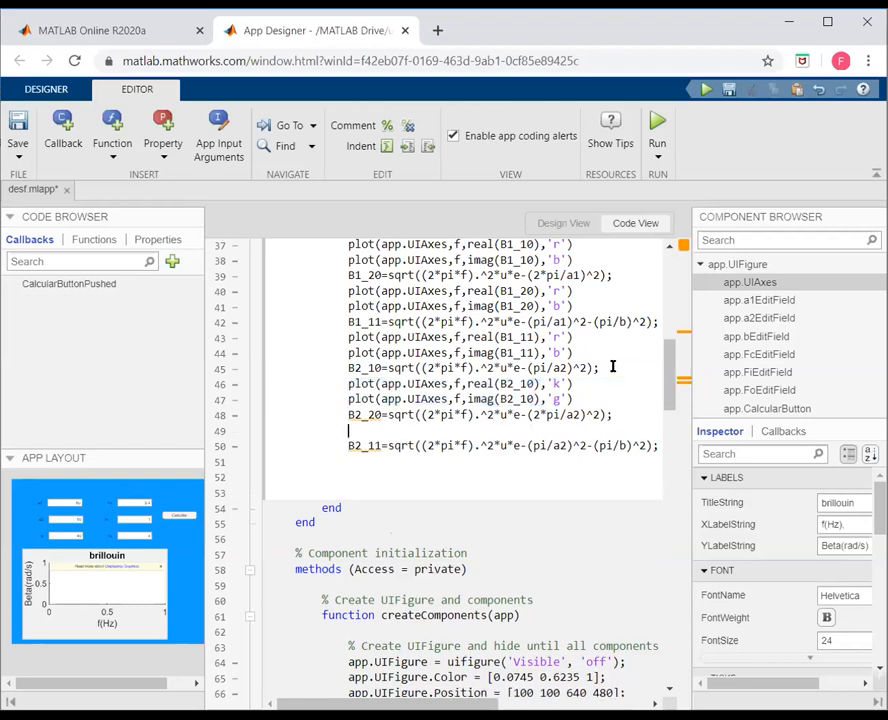
pyautogui.hotkey('ctrl', 'v')
# Paste the same two plot lines below the B2_11 formula
pyautogui.press('Down')
pyautogui.press('End')
pyautogui.press('Return')
pyautogui.hotkey('ctrl', 'v')
# Change the variable in the real and imaginary plot lines under the B2_20 formula to B2_20
pyautogui.press('Up')
pyautogui.press('Up')
pyautogui.press('Up')
pyautogui.press('Up')
pyautogui.press('Left')
pyautogui.press('Left')
pyautogui.press('Left')
pyautogui.press('Left')
pyautogui.press('Left')
pyautogui.press('Left')
pyautogui.press('Left')
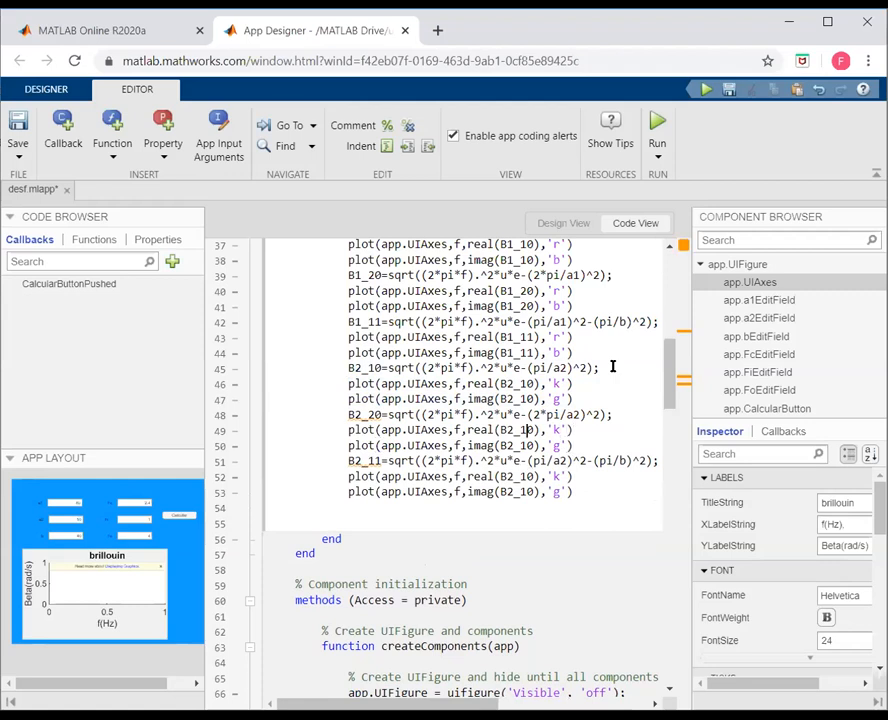
pyautogui.press('BackSpace')
pyautogui.write('2')
pyautogui.press('Down')
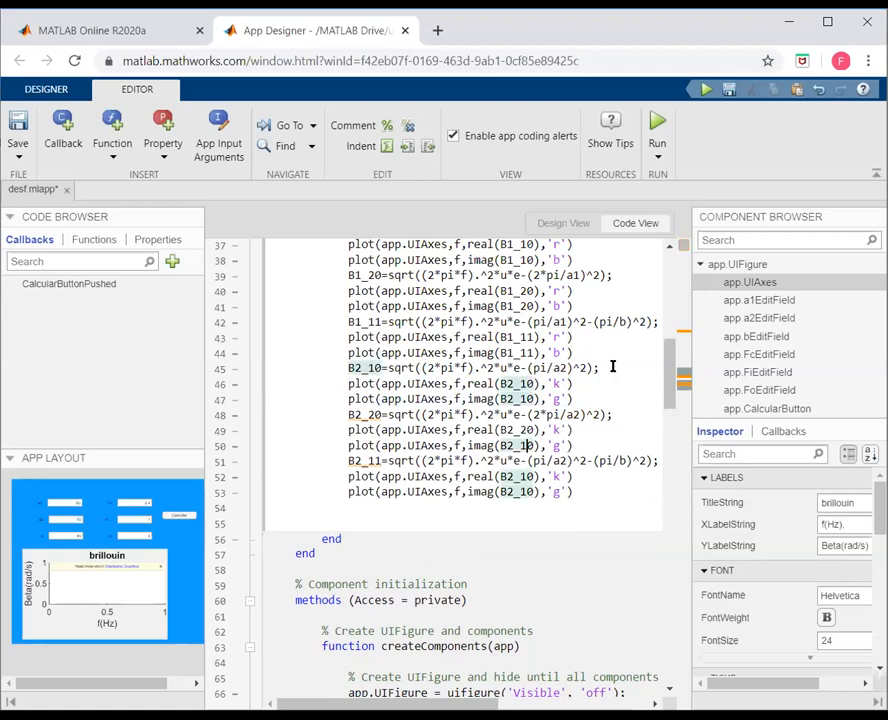
pyautogui.press('BackSpace')
pyautogui.write('2')
# Change the variable in the real and imaginary plot lines under the B2_11 formula to B2_11
pyautogui.press('Down')
pyautogui.press('Down')
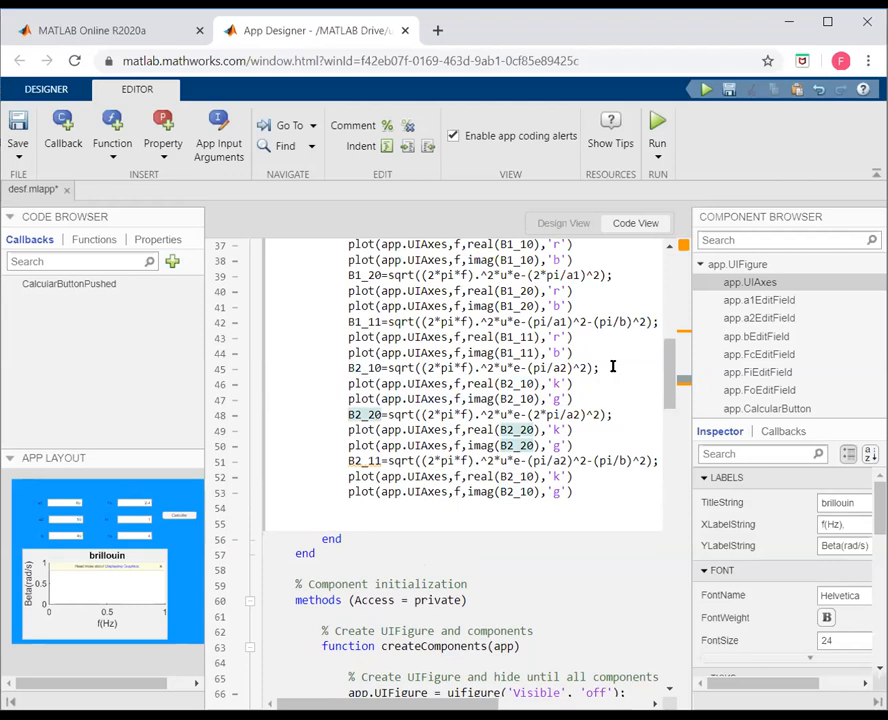
pyautogui.press('Delete')
pyautogui.press('BackSpace')
pyautogui.write('11')
pyautogui.press('Down')
pyautogui.press('BackSpace')
pyautogui.write('1')
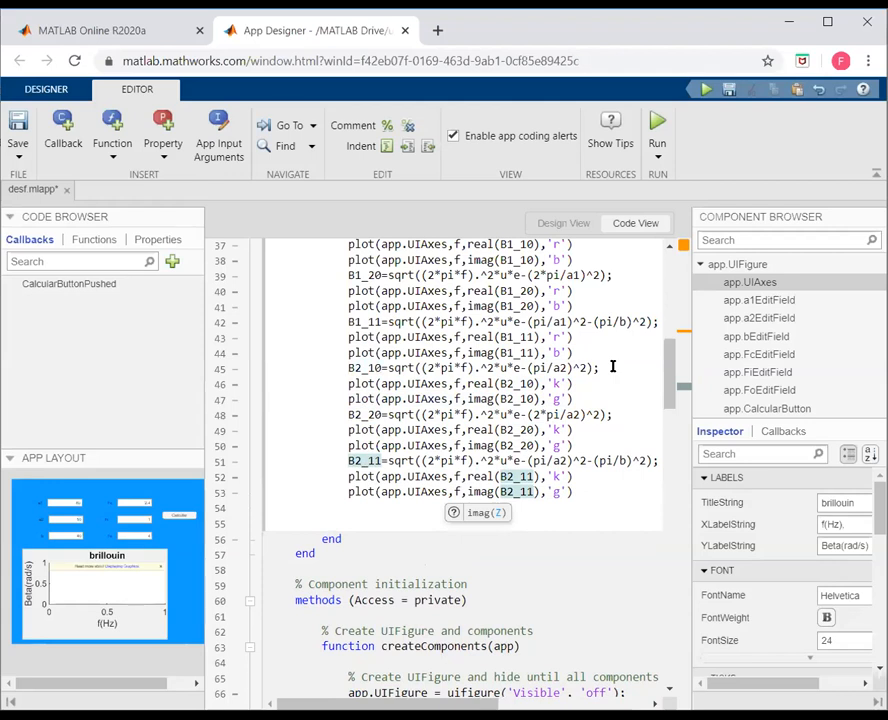
# Run the app, set Fo to 10 and calculate the Brillouin diagram
pyautogui.click(658, 120)
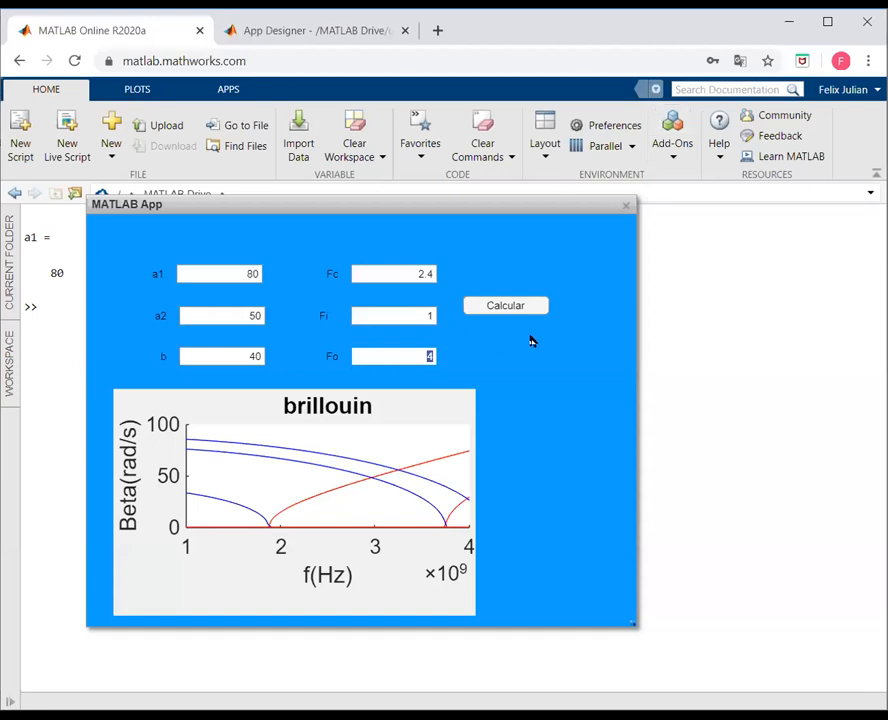
pyautogui.click(431, 358)
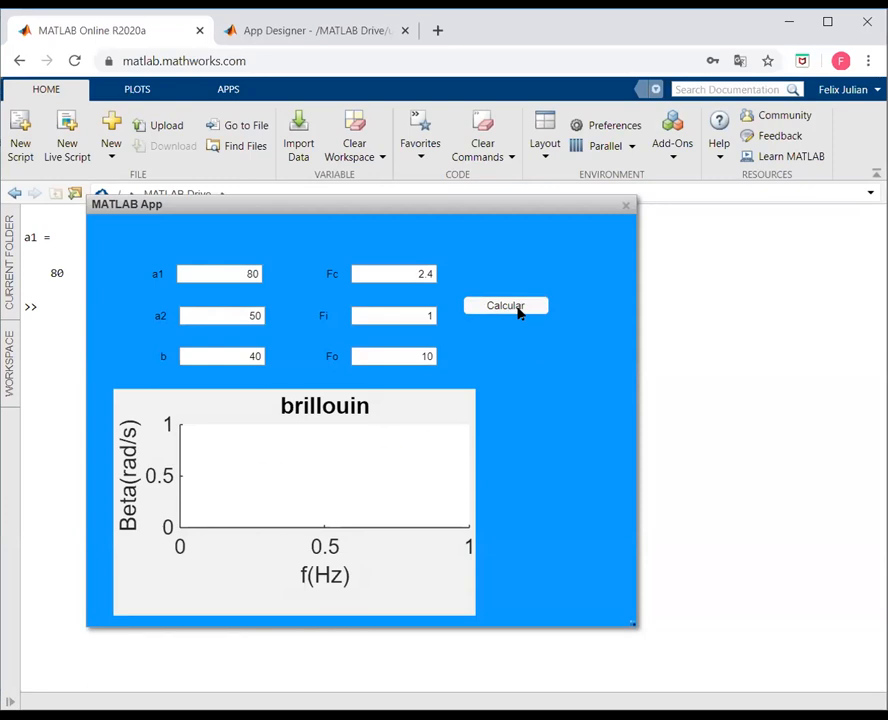
pyautogui.click(515, 308)
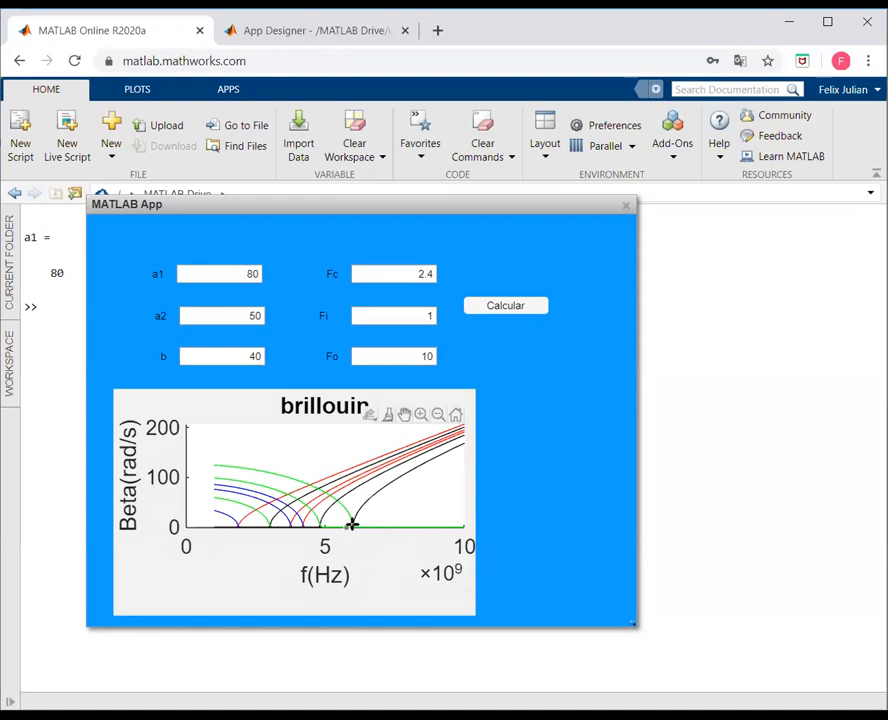
pyautogui.moveTo(360, 525)
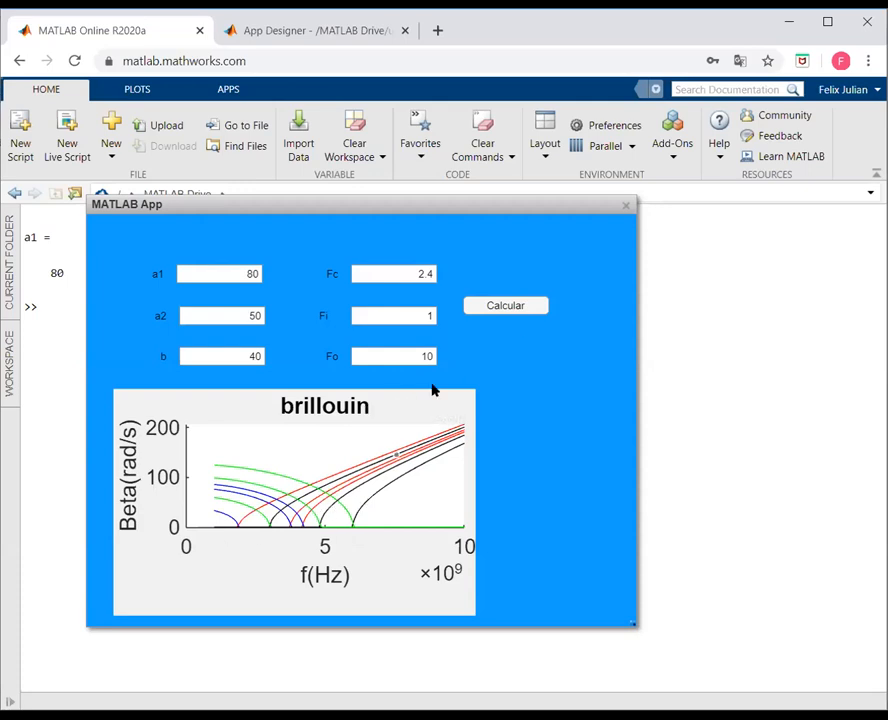
# Return to App Designer's design view and enable XGrid and YGrid for the brillouin axes
pyautogui.click(307, 31)
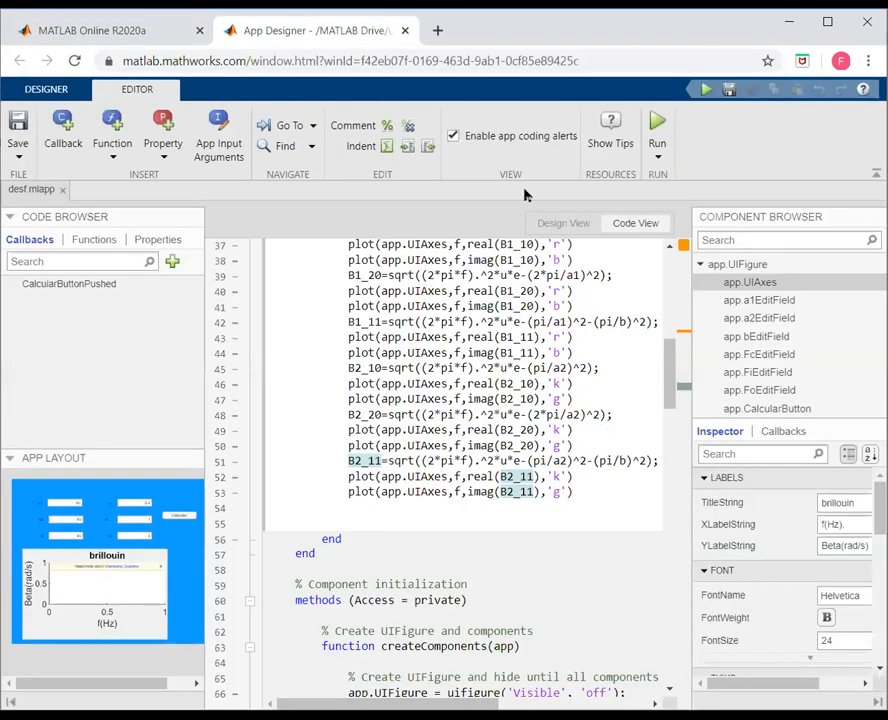
pyautogui.click(550, 229)
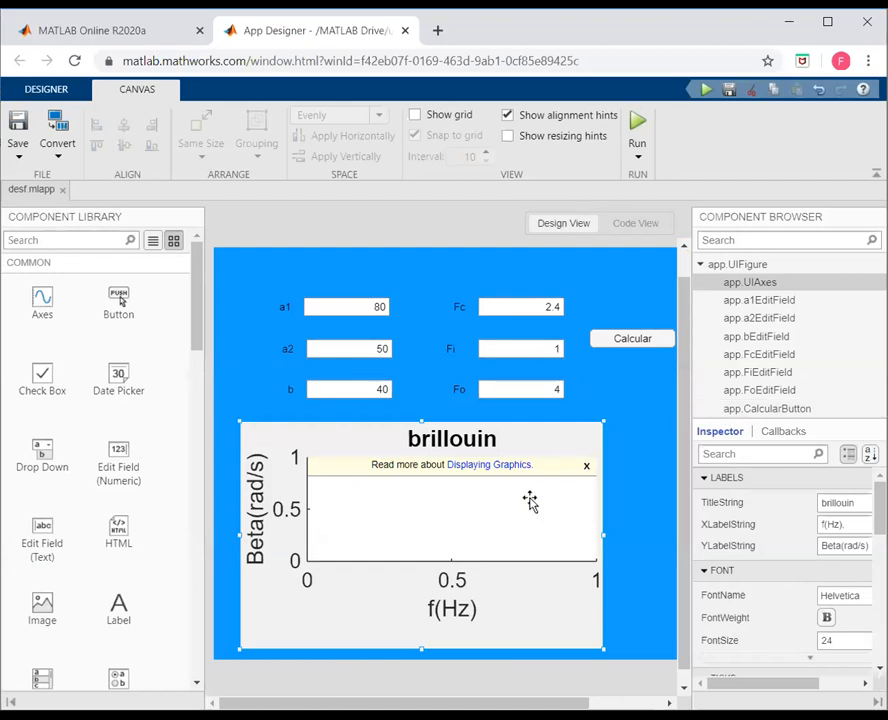
pyautogui.scroll(-5, 785, 560)
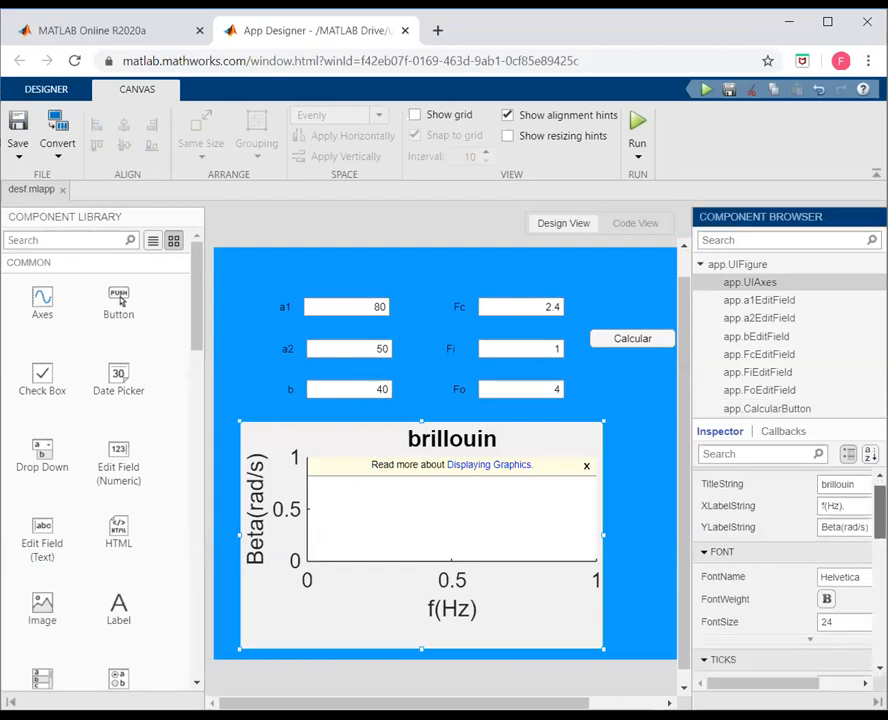
pyautogui.scroll(-2, 805, 570)
pyautogui.scroll(1, 805, 570)
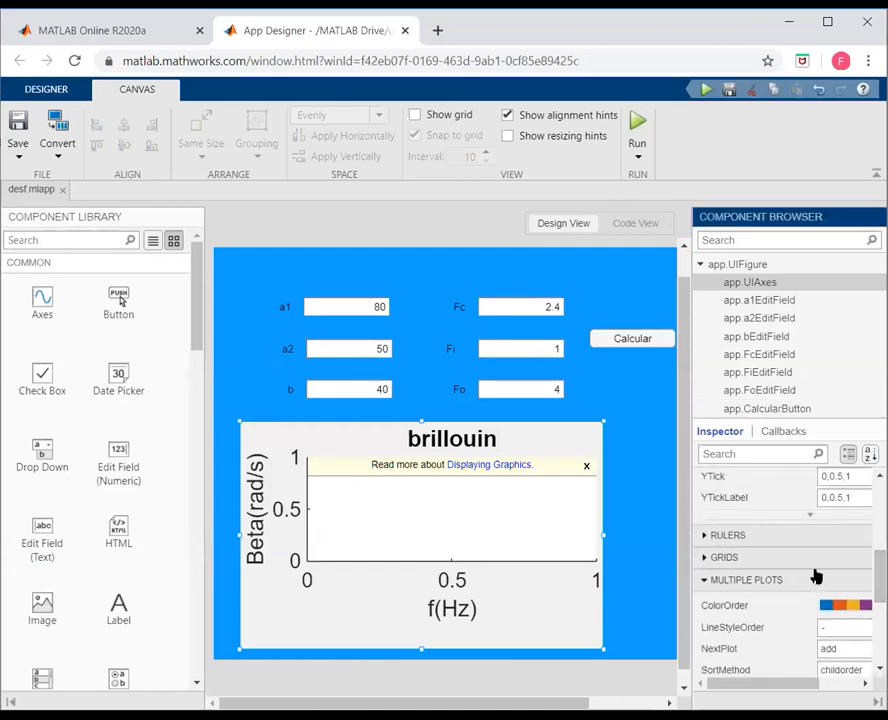
pyautogui.click(793, 560)
pyautogui.click(823, 583)
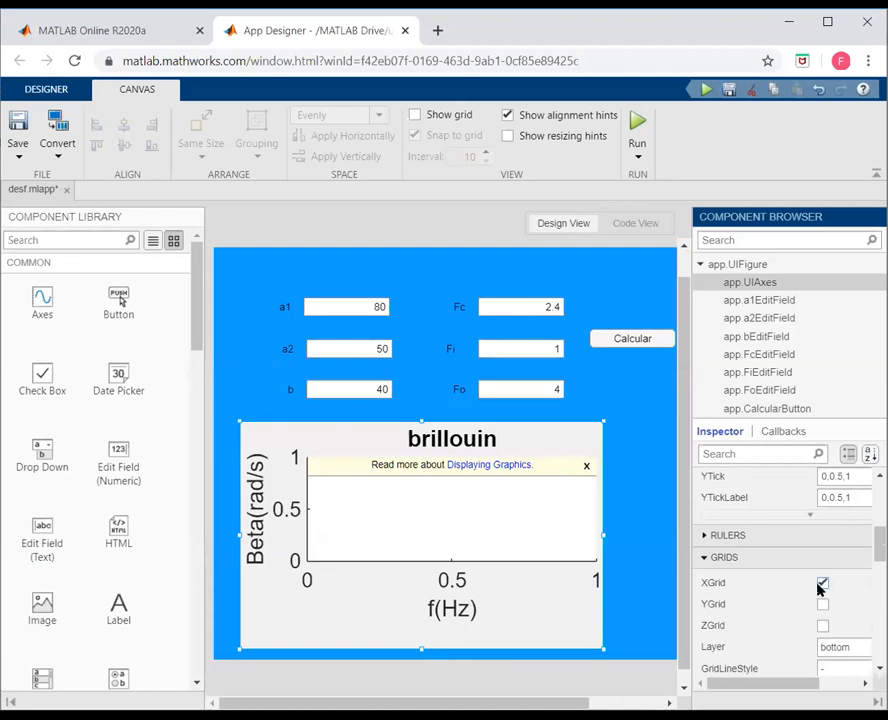
pyautogui.click(823, 604)
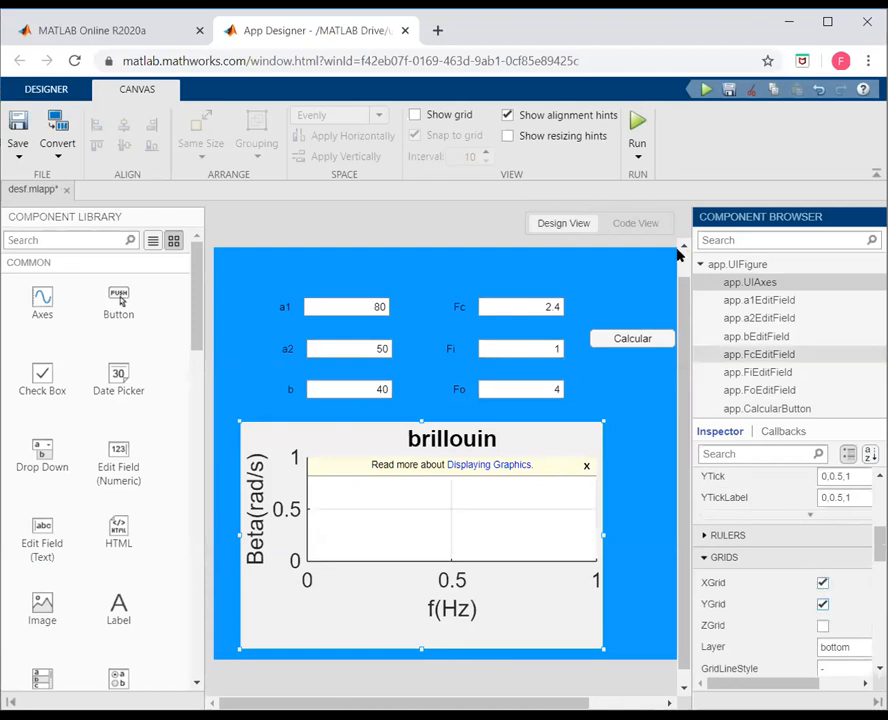
# Run the app again and enlarge its window so the diagram gets more room
pyautogui.click(634, 128)
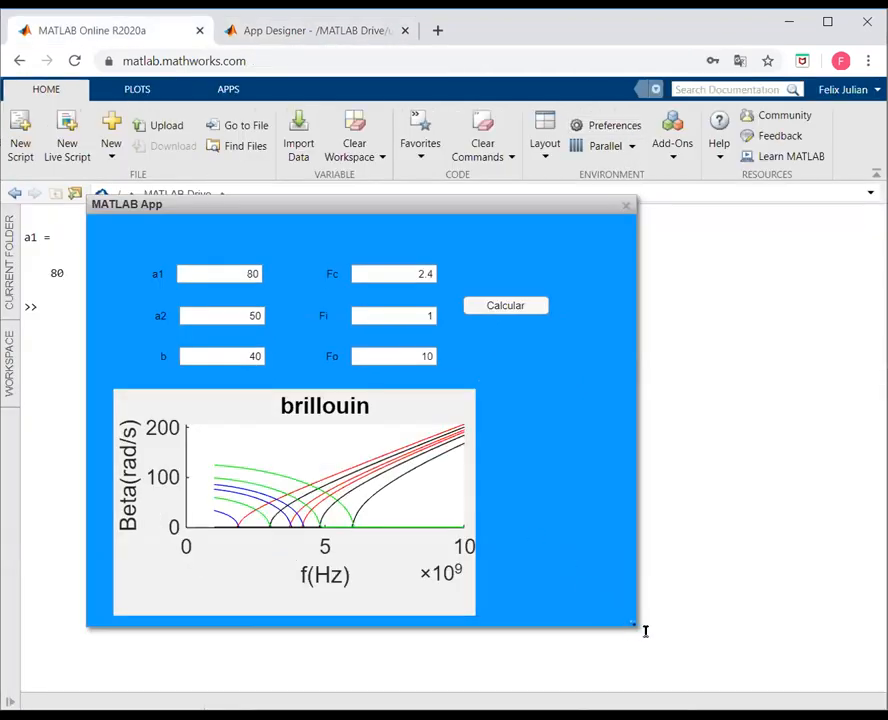
pyautogui.moveTo(628, 620); pyautogui.dragTo(670, 657)
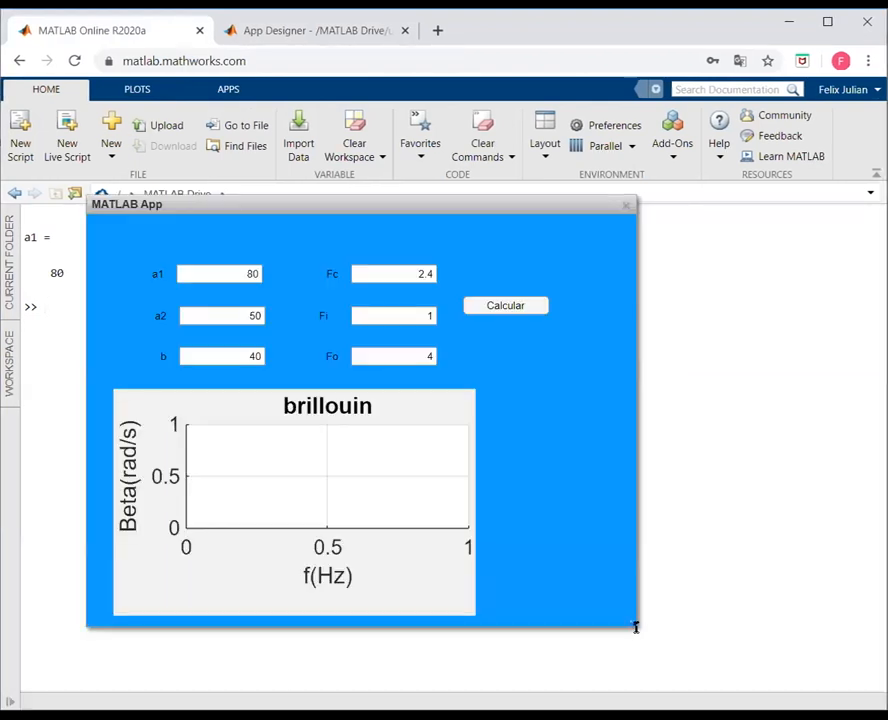
pyautogui.moveTo(632, 623); pyautogui.dragTo(713, 680)
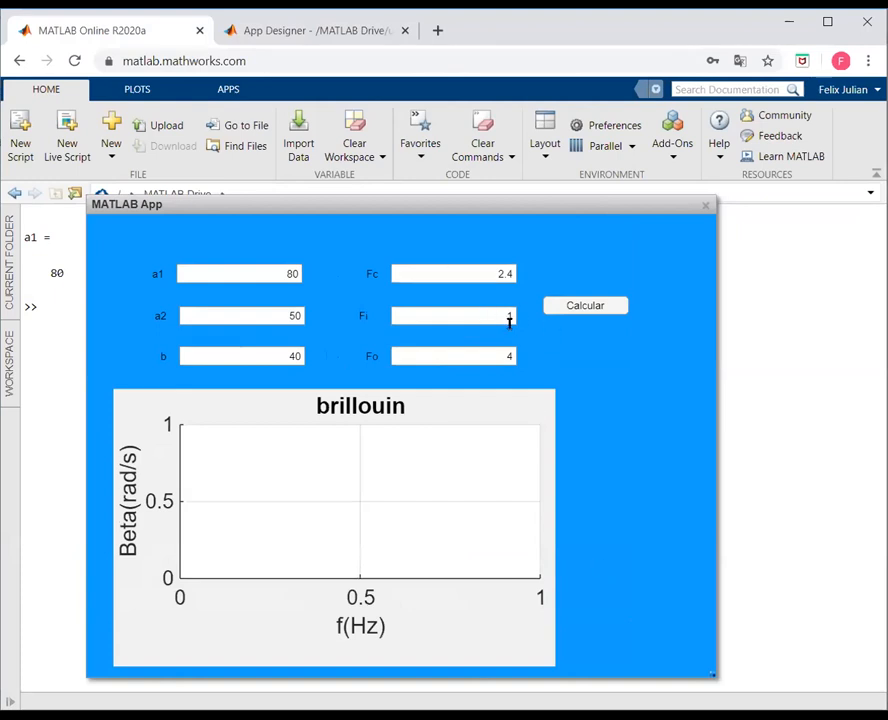
# Set Fo to 7 in the running app and calculate the Brillouin diagram
pyautogui.doubleClick(508, 356)
pyautogui.write('88')
pyautogui.press('BackSpace')
pyautogui.press('BackSpace')
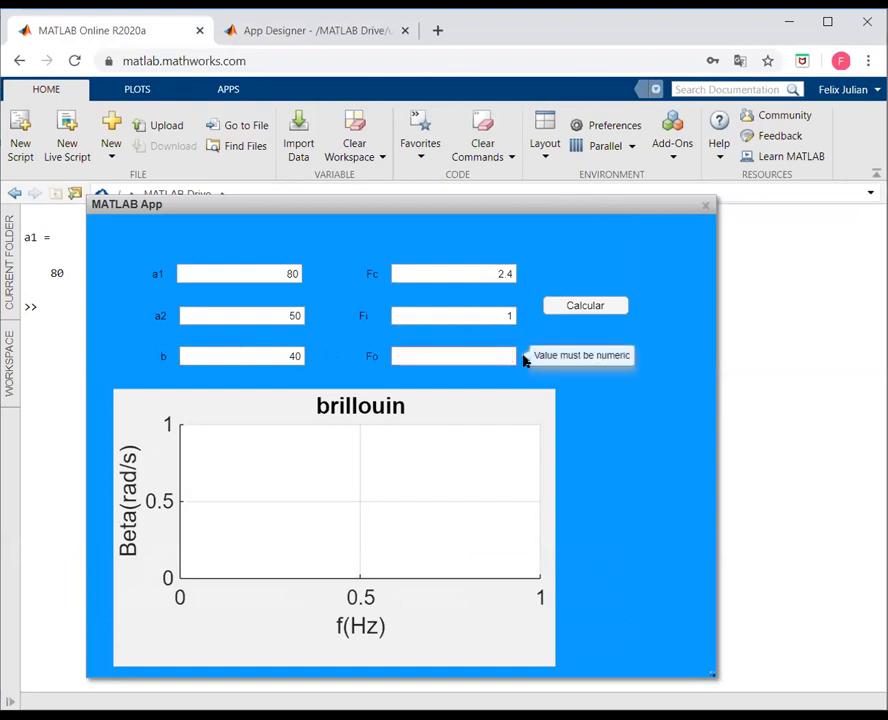
pyautogui.write('6')
pyautogui.press('BackSpace')
pyautogui.write('4')
pyautogui.press('BackSpace')
pyautogui.write('7')
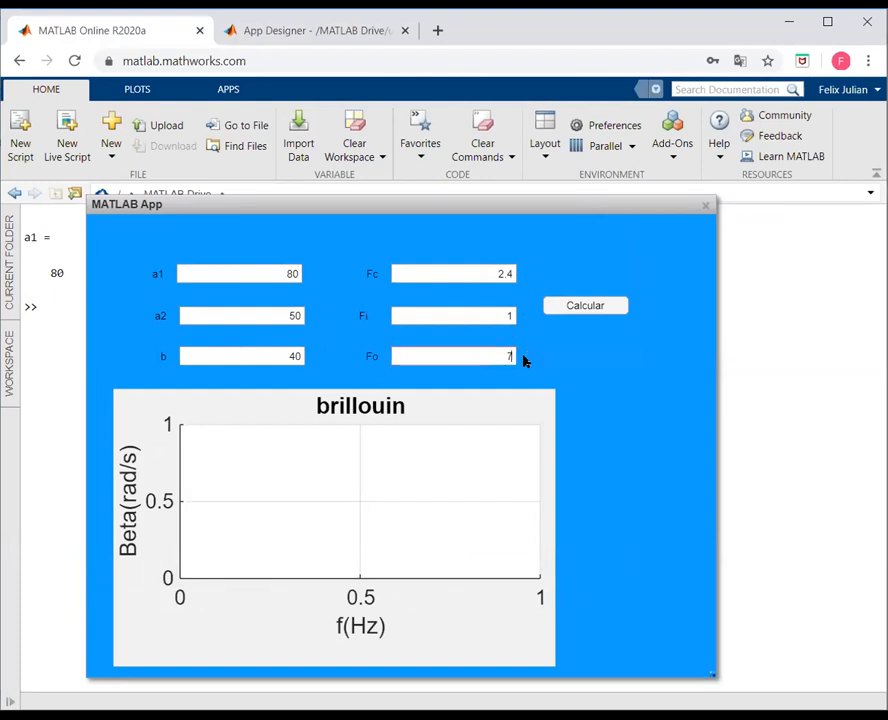
pyautogui.click(583, 306)
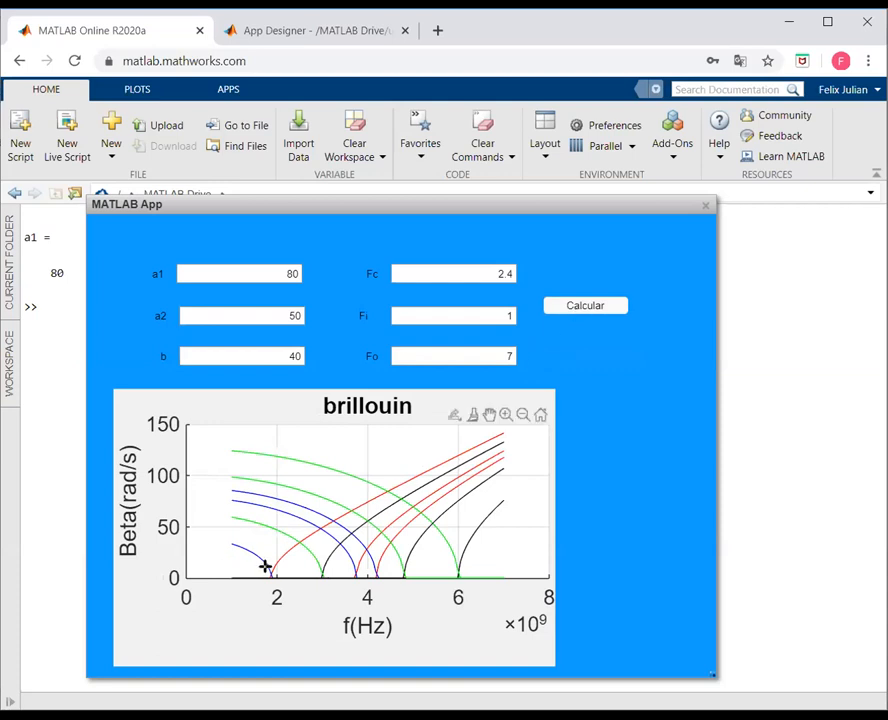
pyautogui.moveTo(265, 567)
pyautogui.moveTo(354, 575)
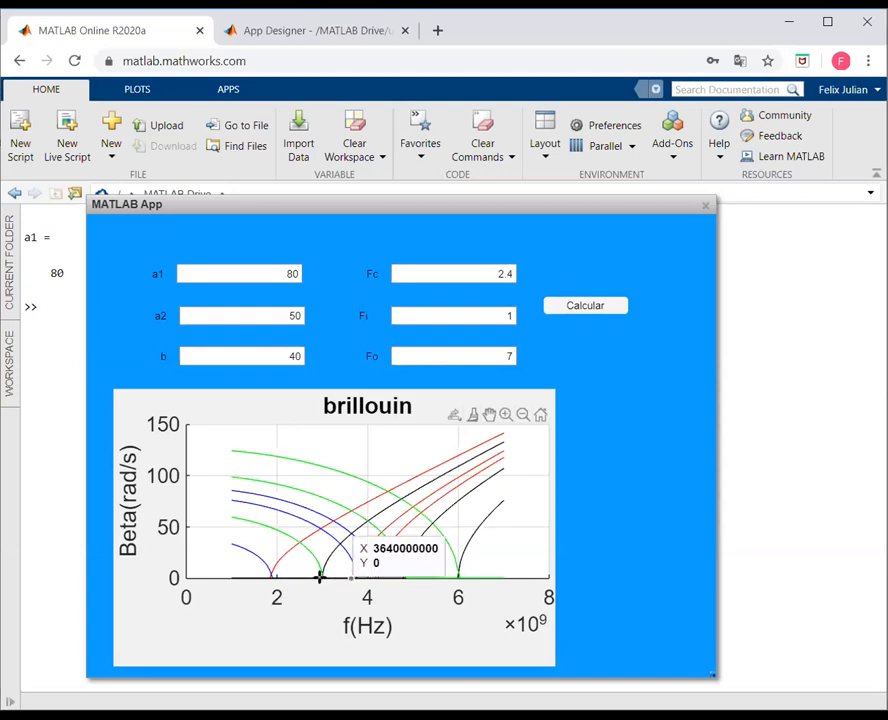
pyautogui.moveTo(318, 573)
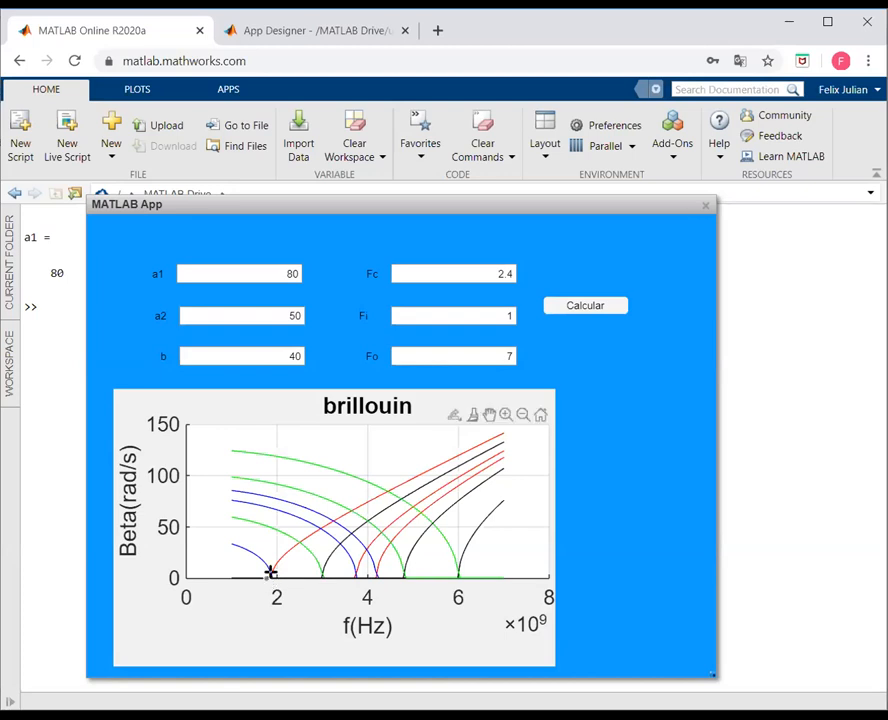
pyautogui.moveTo(270, 572)
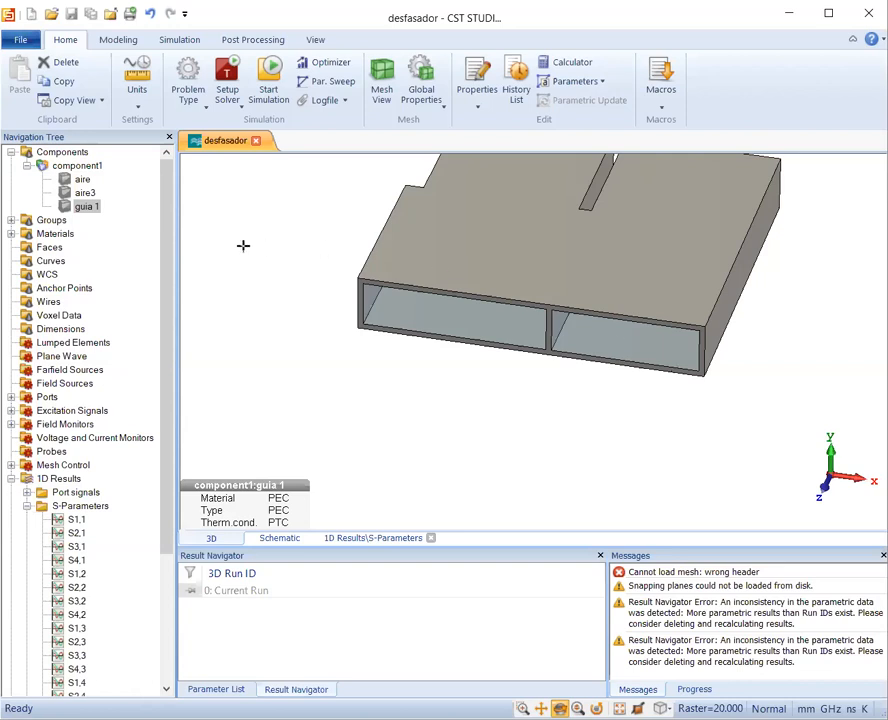
# In the CST Studio desfasador project, set parameter a2 to 50 and accept deleting the current results
pyautogui.click(222, 689)
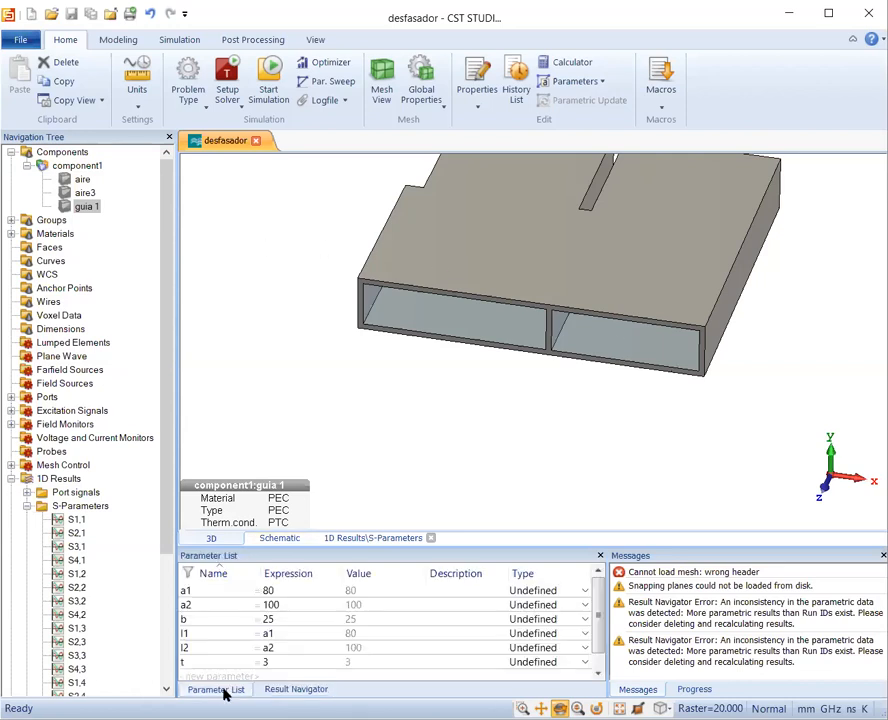
pyautogui.click(286, 609)
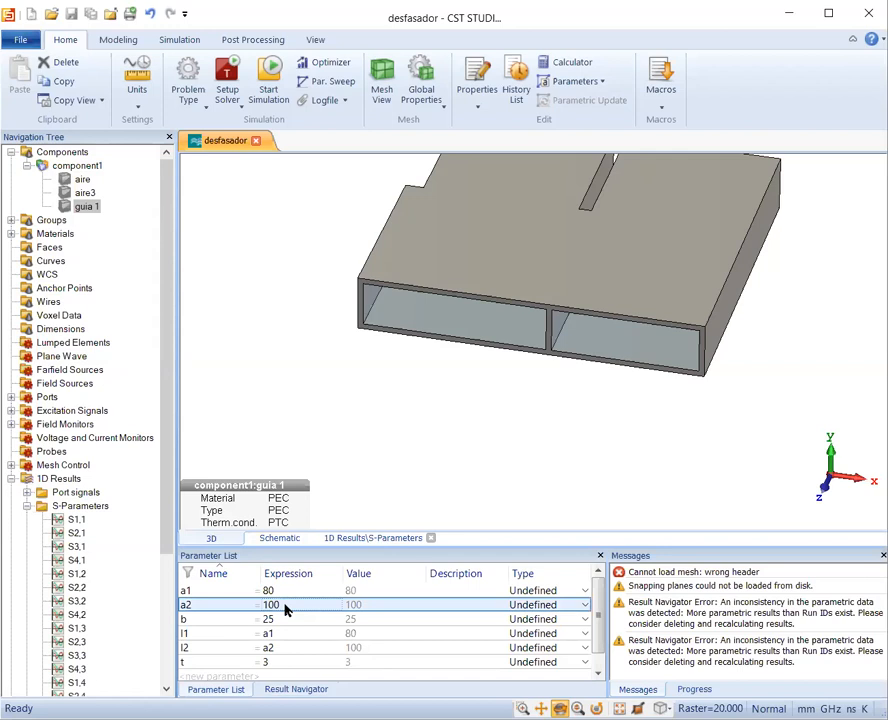
pyautogui.click(286, 606)
pyautogui.write('50')
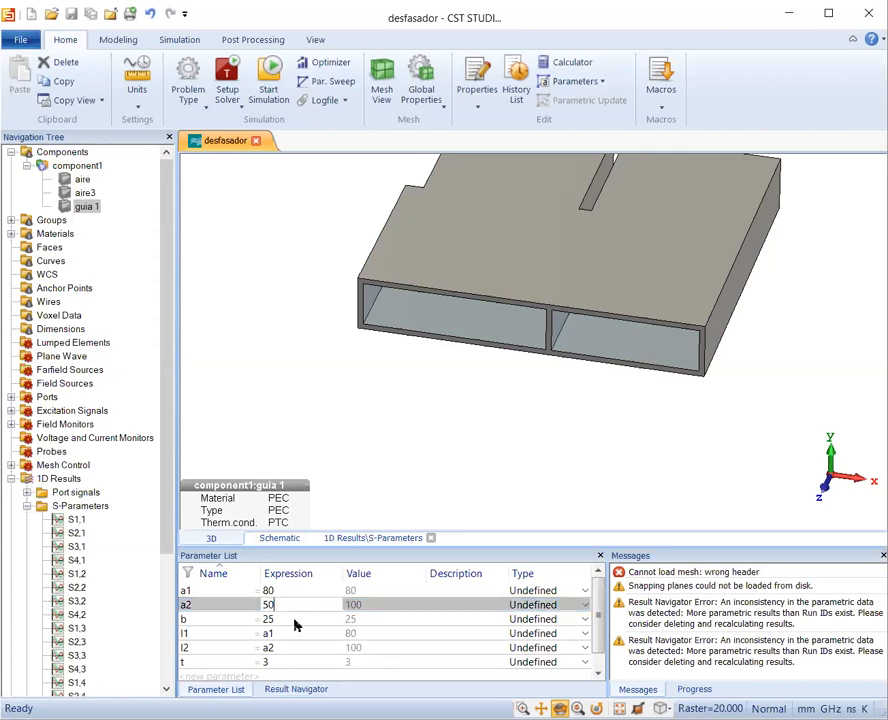
pyautogui.click(298, 633)
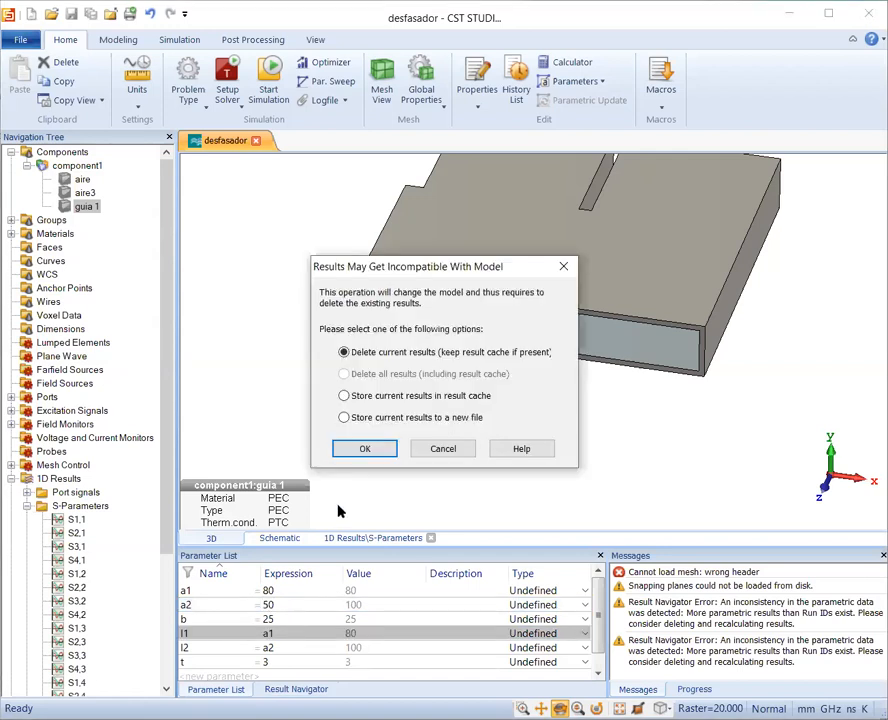
pyautogui.click(347, 448)
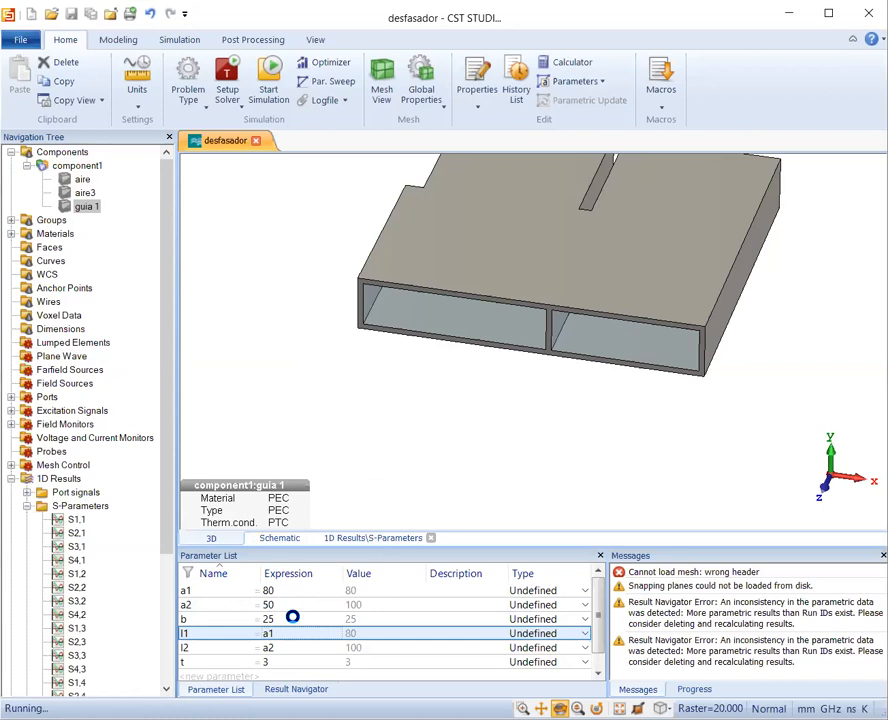
# Set the waveguide parameter b to 40
pyautogui.click(292, 619)
pyautogui.click(292, 619)
pyautogui.write('40')
pyautogui.click(293, 635)
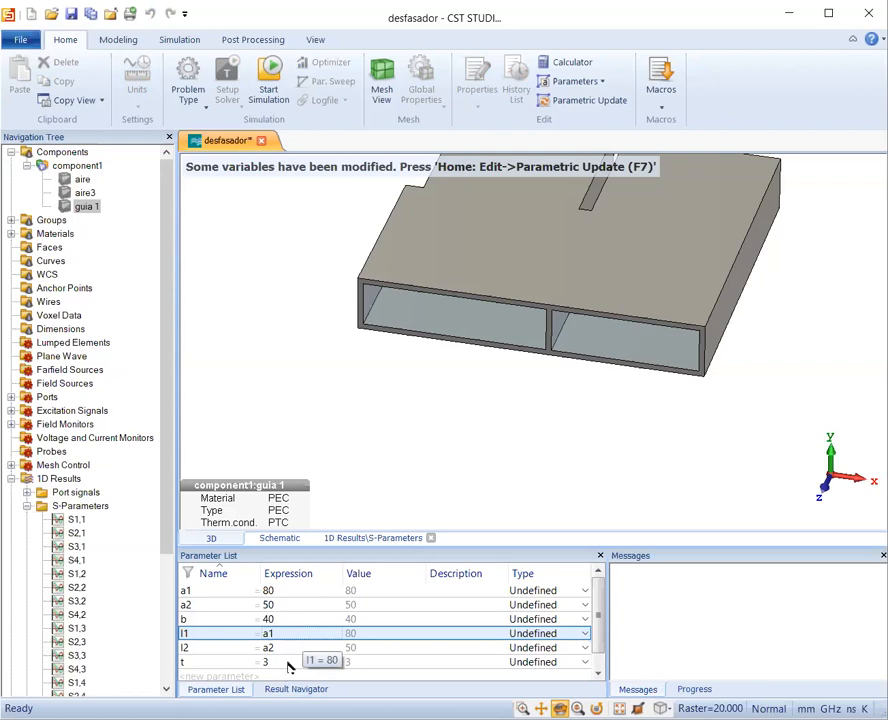
# Rebuild the waveguide model with a parametric update
pyautogui.click(288, 665)
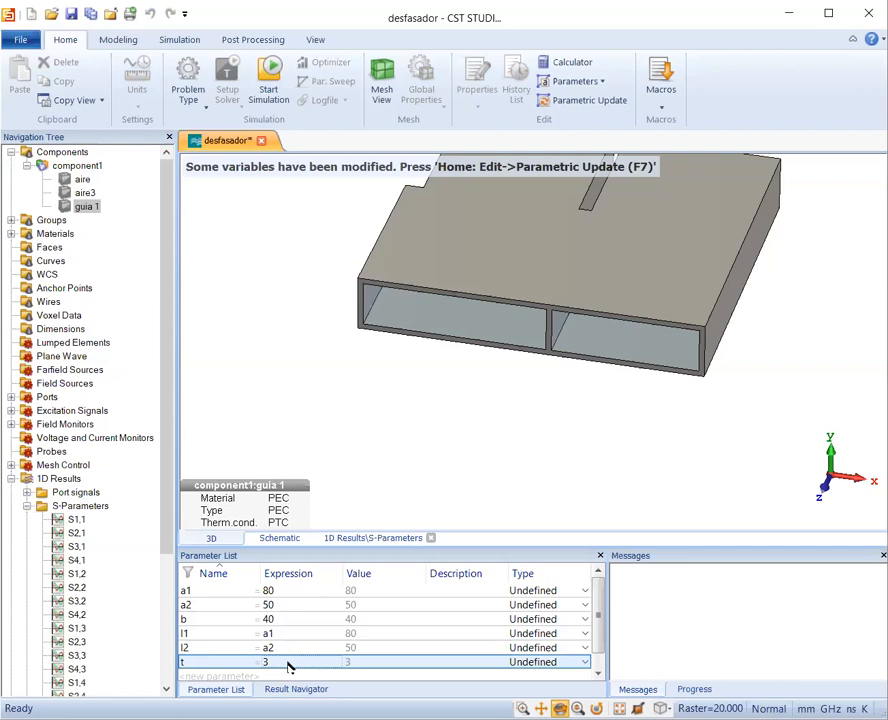
pyautogui.click(392, 445)
pyautogui.press('F7')
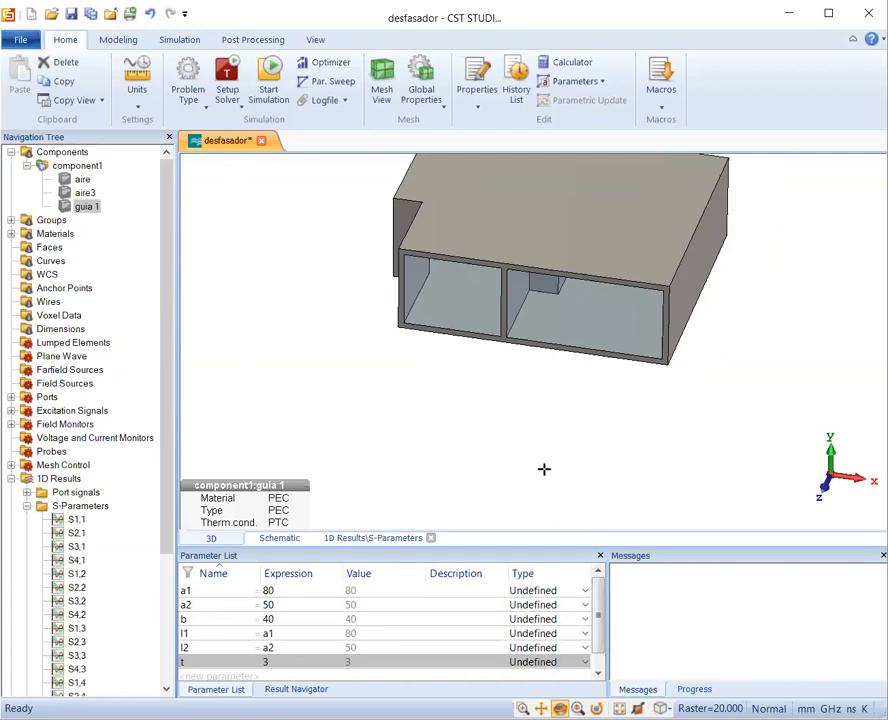
# Set parameter a1 to 50 and a2 to 80, and rebuild the waveguide model with a parametric update
pyautogui.moveTo(544, 462); pyautogui.dragTo(381, 526)
pyautogui.moveTo(614, 463); pyautogui.dragTo(660, 395)
pyautogui.doubleClick(283, 591)
pyautogui.write('50')
pyautogui.press('Return')
pyautogui.doubleClick(279, 605)
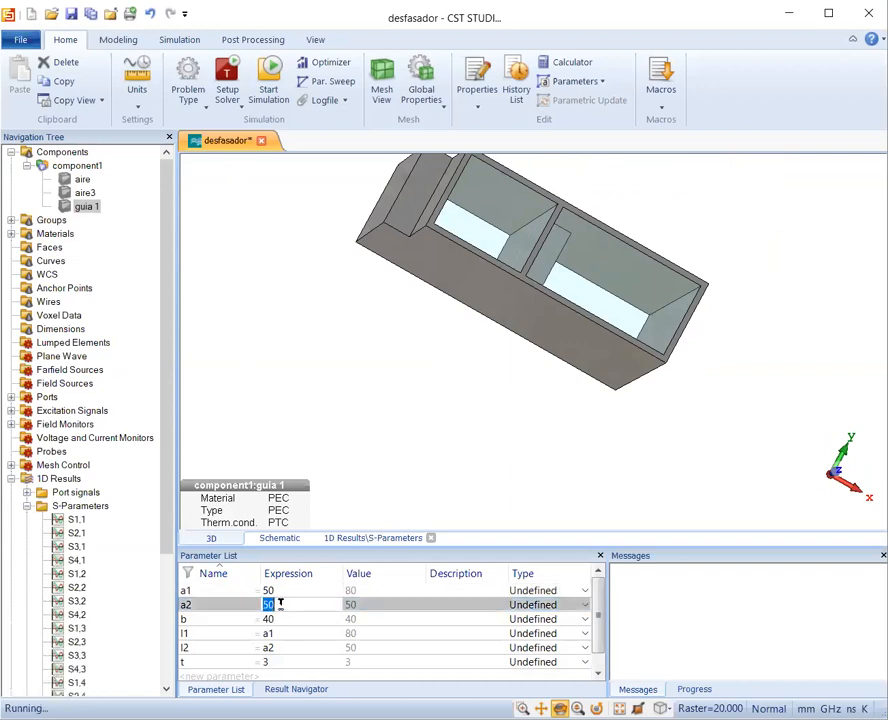
pyautogui.write('80')
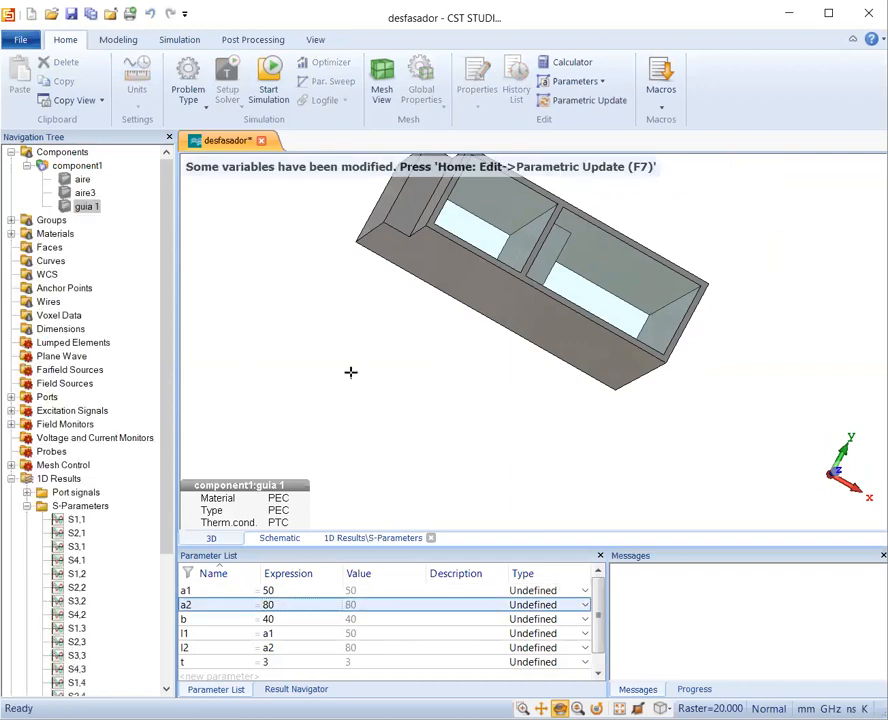
pyautogui.click(351, 372)
pyautogui.press('F7')
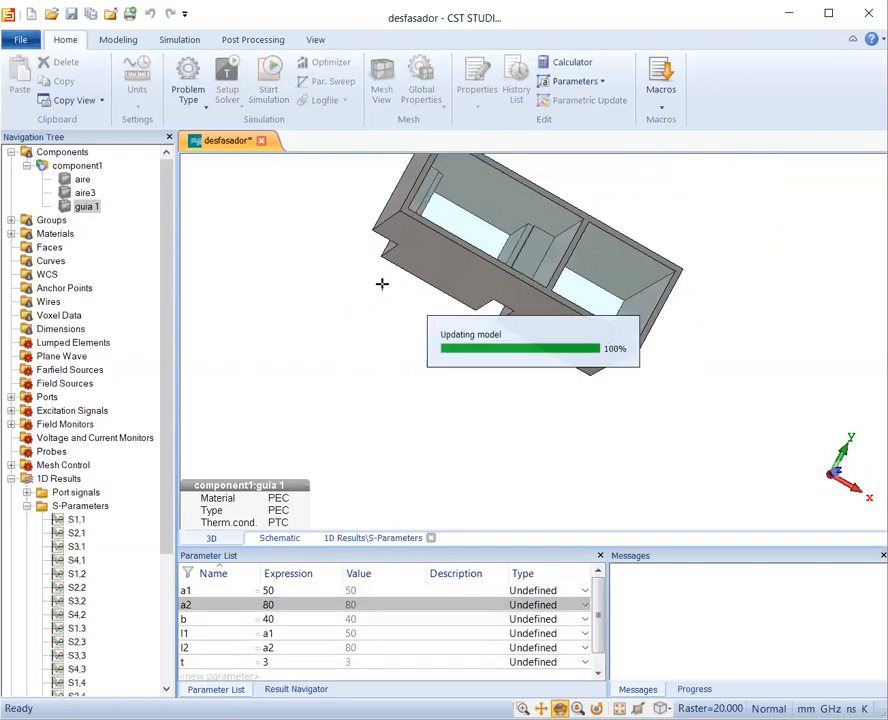
# Examine the rebuilt model and check the placement of ports 1 to 4 against the waveguide openings
pyautogui.moveTo(383, 272); pyautogui.dragTo(330, 710)
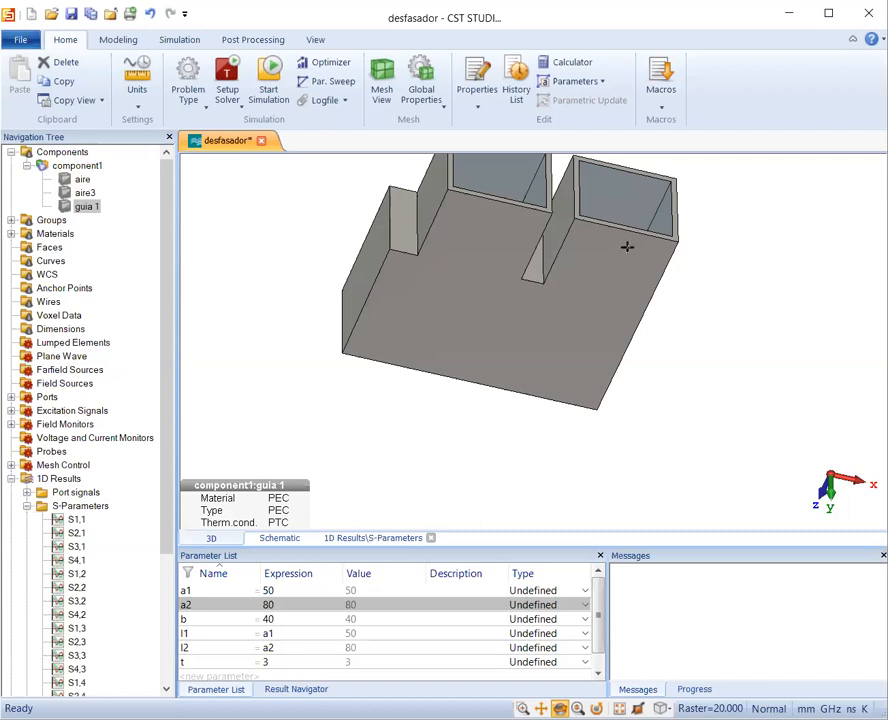
pyautogui.moveTo(430, 226); pyautogui.dragTo(530, 226)
pyautogui.moveTo(529, 287); pyautogui.dragTo(438, 182)
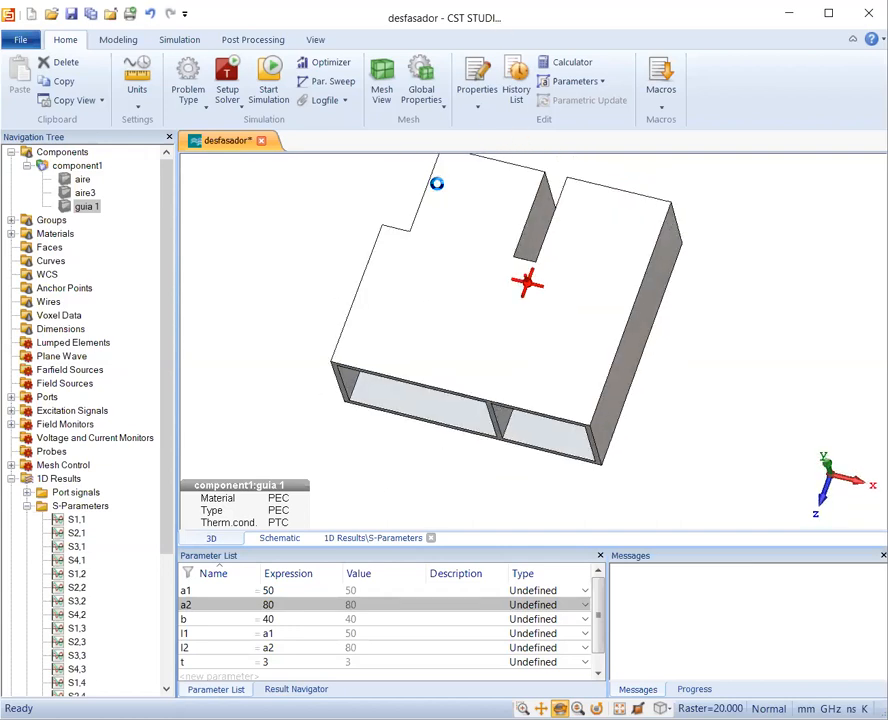
pyautogui.click(11, 479)
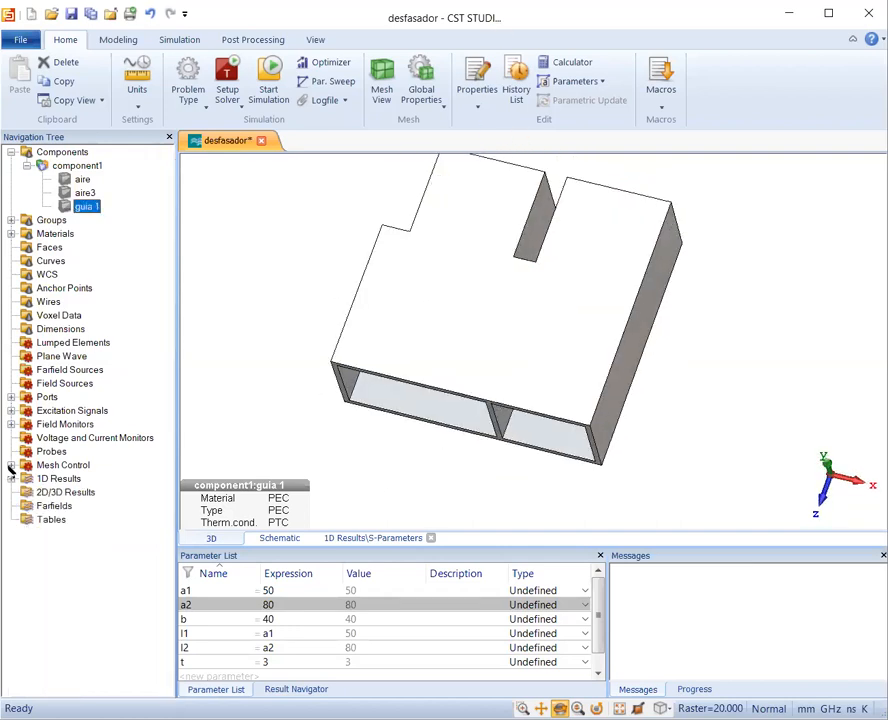
pyautogui.click(12, 398)
pyautogui.click(64, 412)
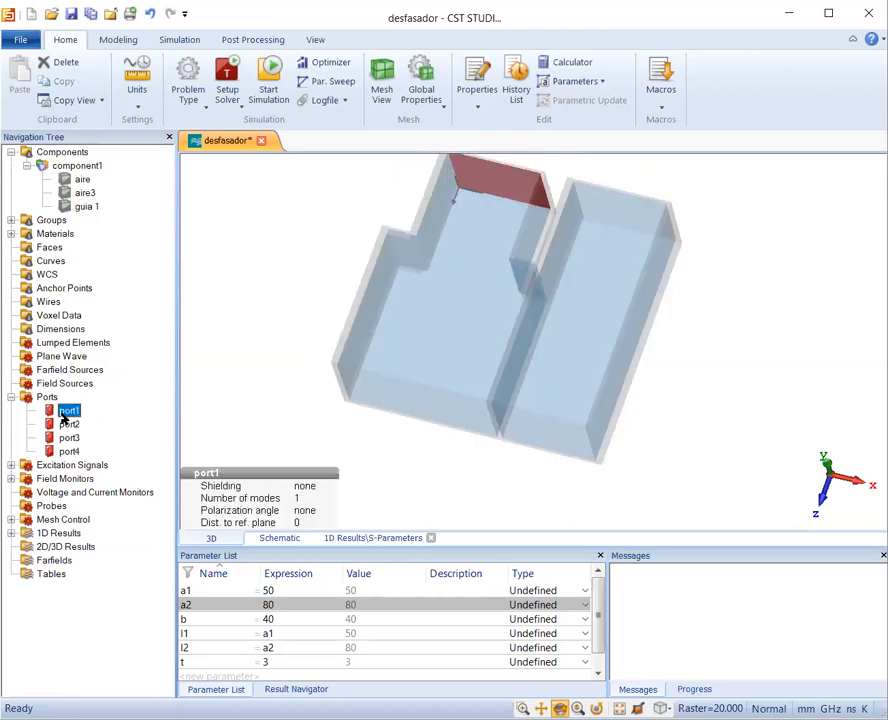
pyautogui.click(68, 425)
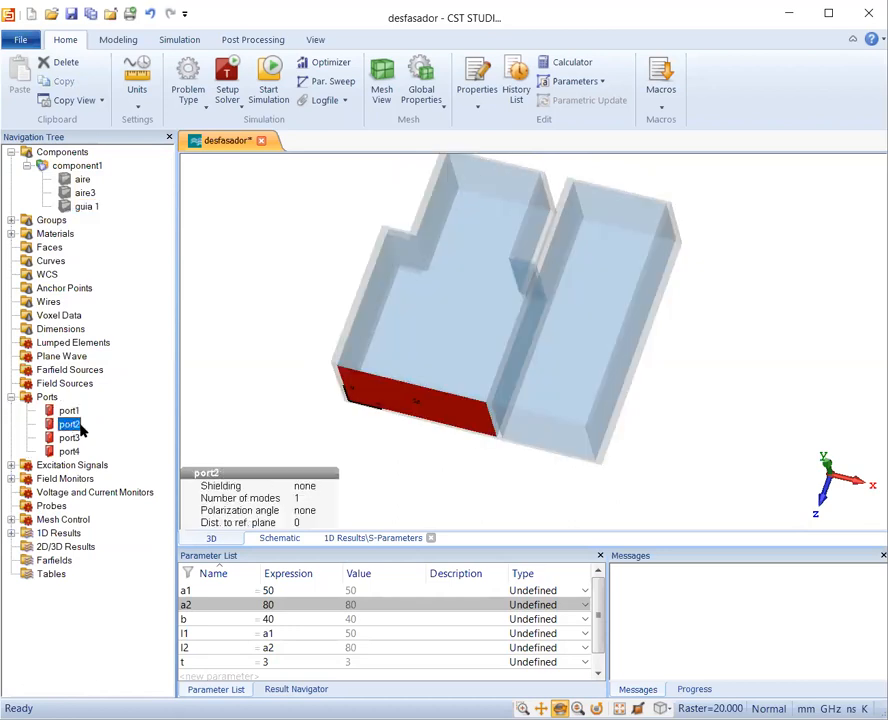
pyautogui.click(70, 439)
pyautogui.click(68, 451)
pyautogui.click(69, 439)
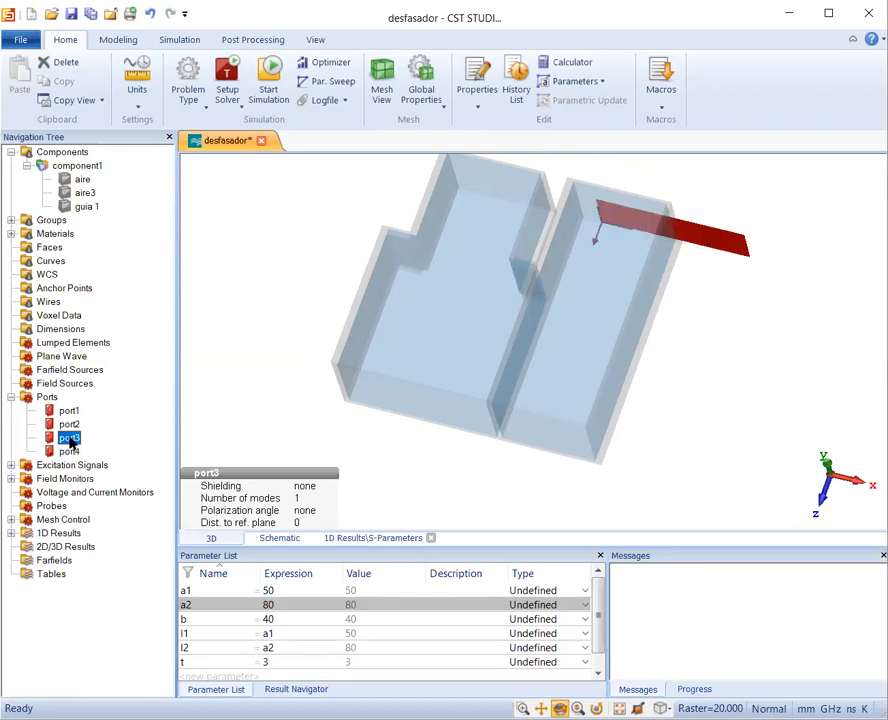
pyautogui.click(70, 440)
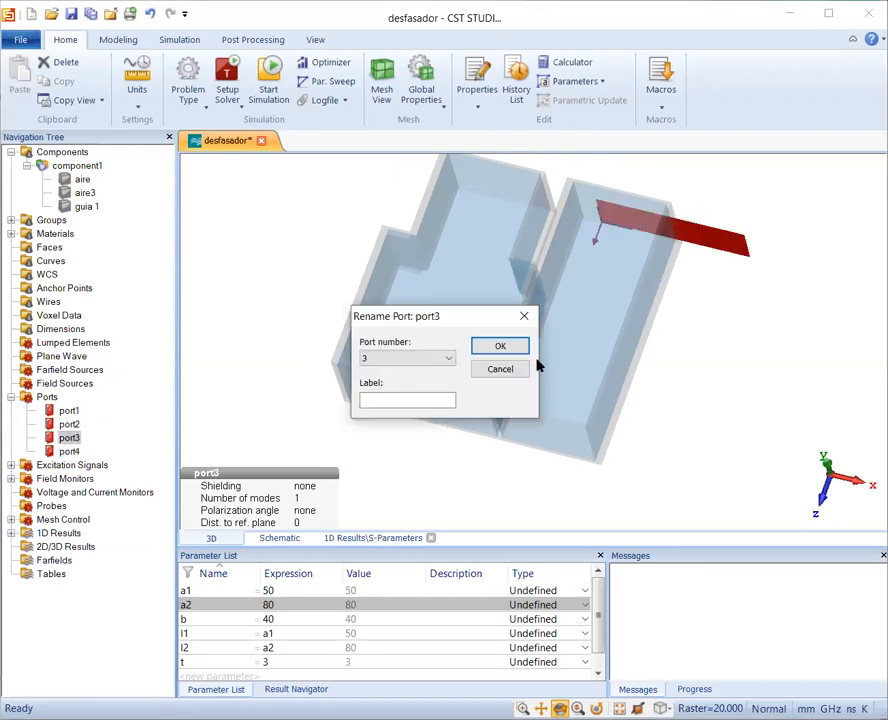
pyautogui.press('Escape')
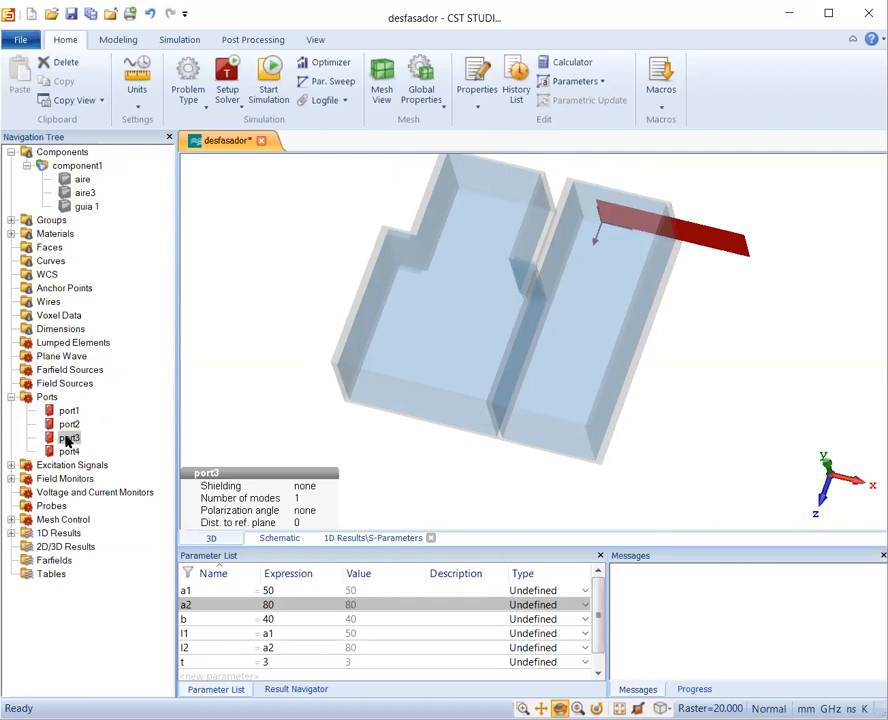
pyautogui.rightClick(66, 440)
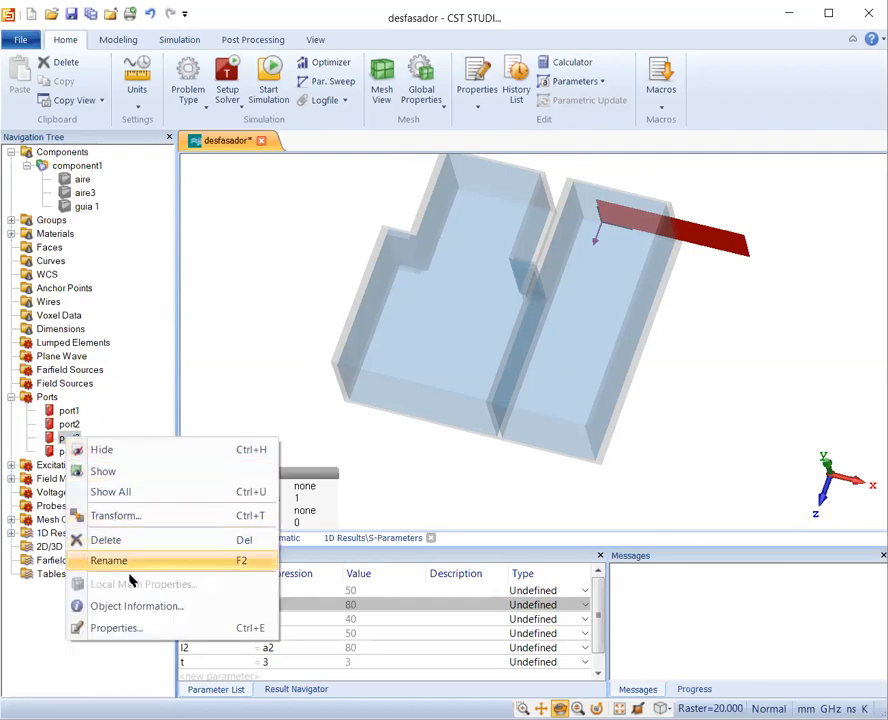
pyautogui.click(128, 628)
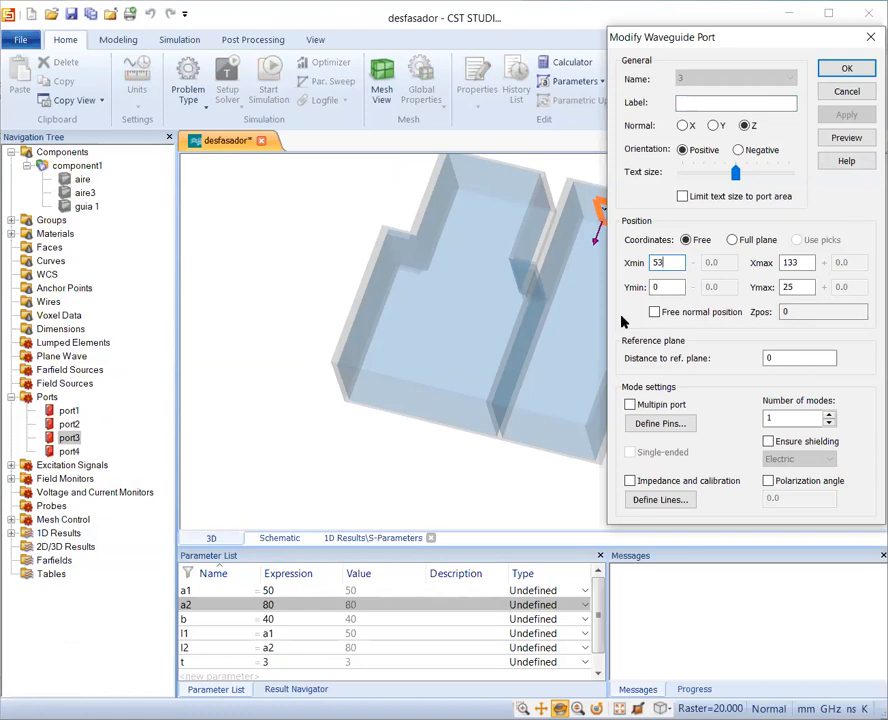
pyautogui.click(847, 92)
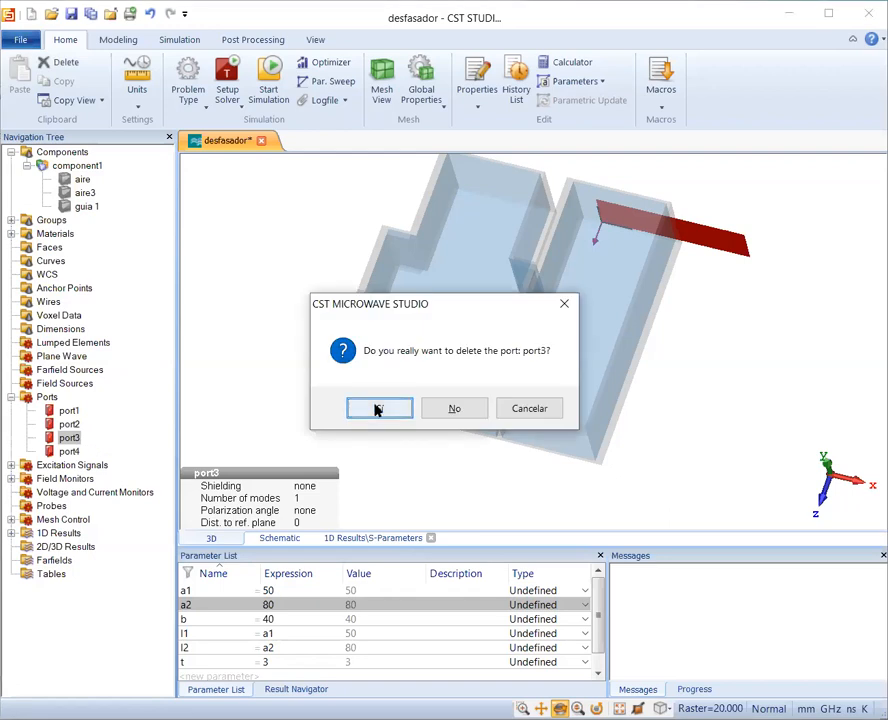
# Delete waveguide ports port3 and port4, accepting the deletion of the current results
pyautogui.click(377, 409)
pyautogui.click(365, 449)
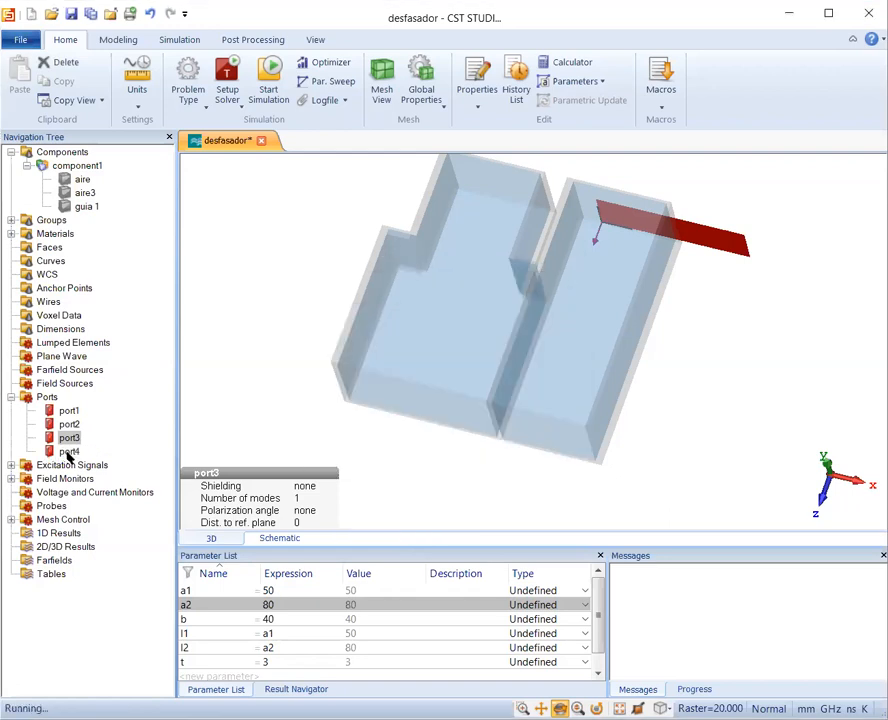
pyautogui.click(70, 438)
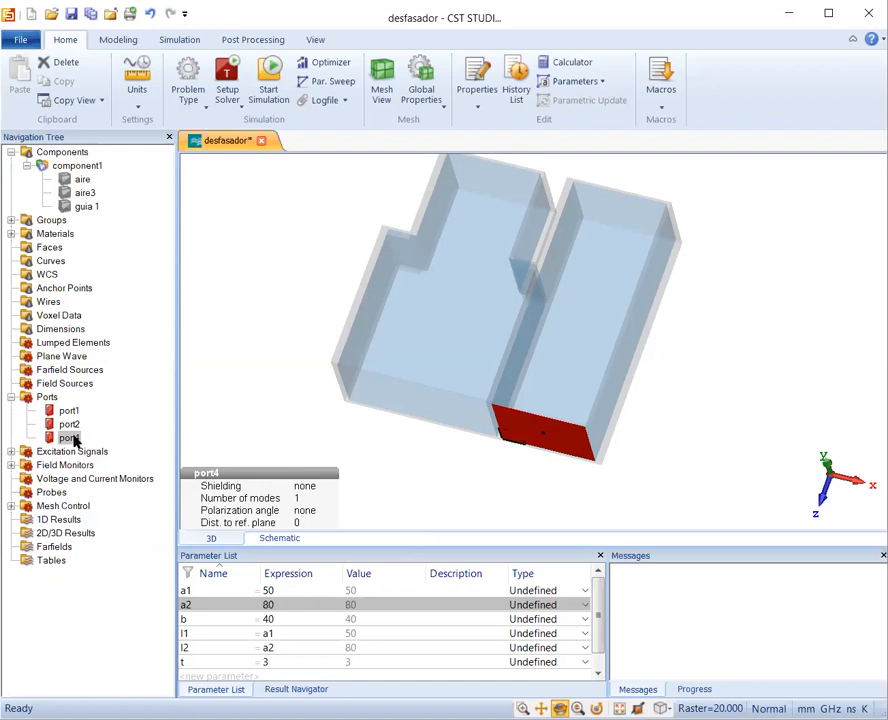
pyautogui.press('Delete')
pyautogui.click(380, 409)
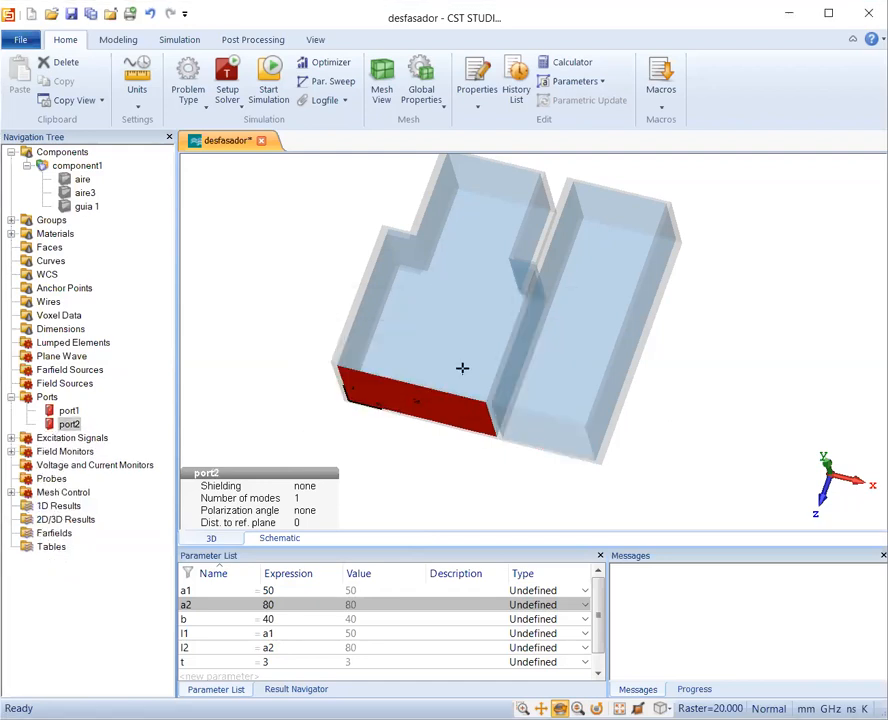
# Create waveguide port 3 from the picked end face of aire3 at z = 0, with one mode
pyautogui.moveTo(594, 365); pyautogui.dragTo(652, 131)
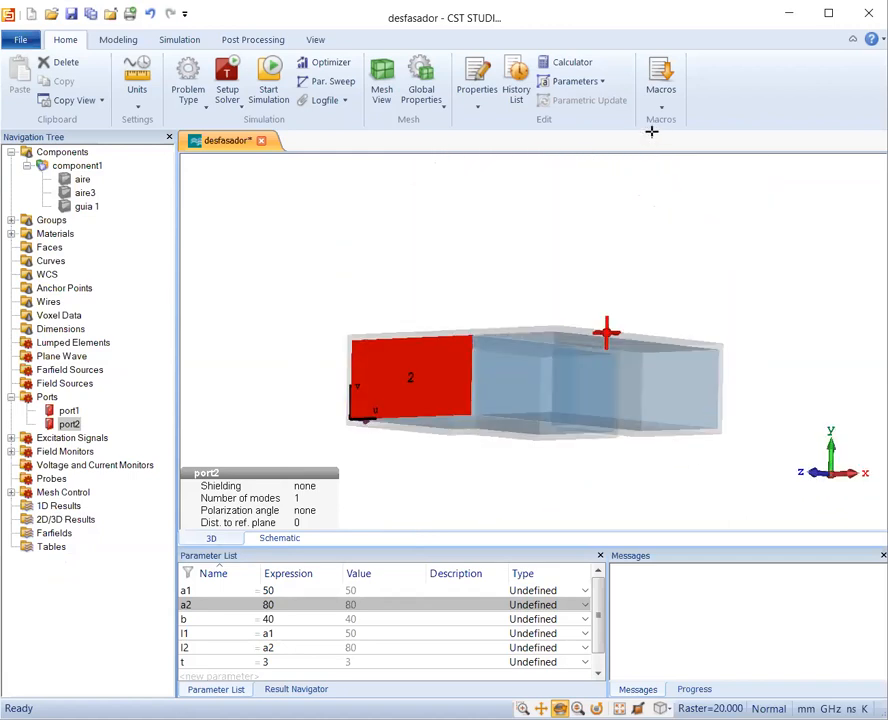
pyautogui.moveTo(616, 301); pyautogui.dragTo(192, 474)
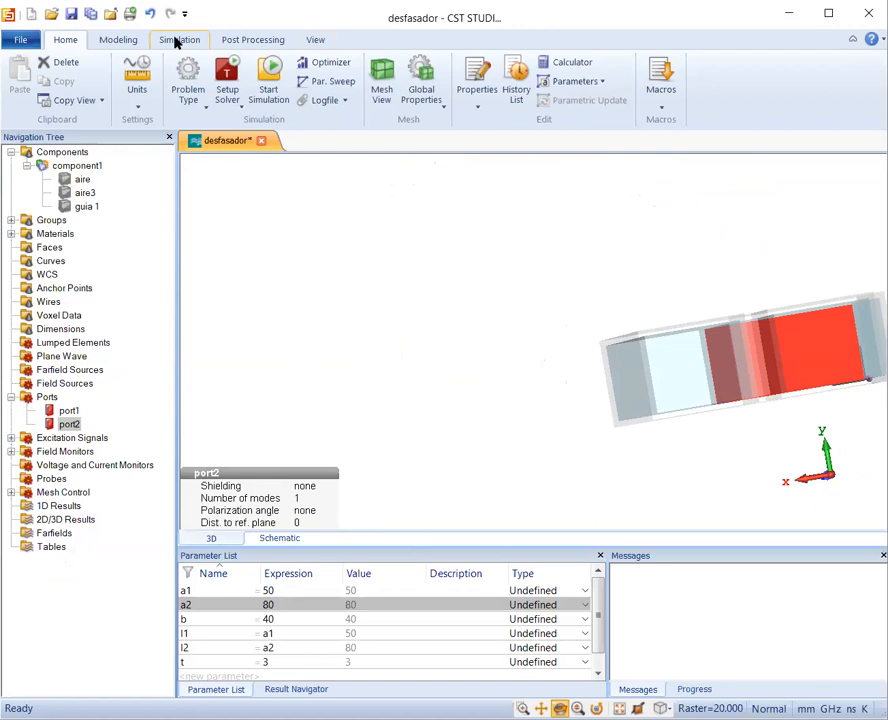
pyautogui.click(178, 40)
pyautogui.click(576, 82)
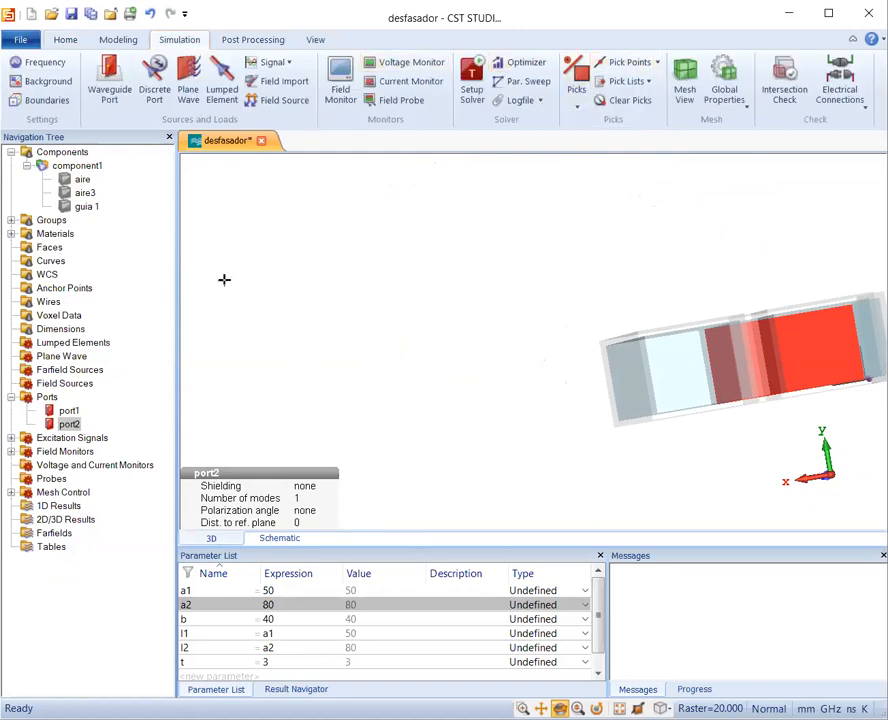
pyautogui.click(88, 193)
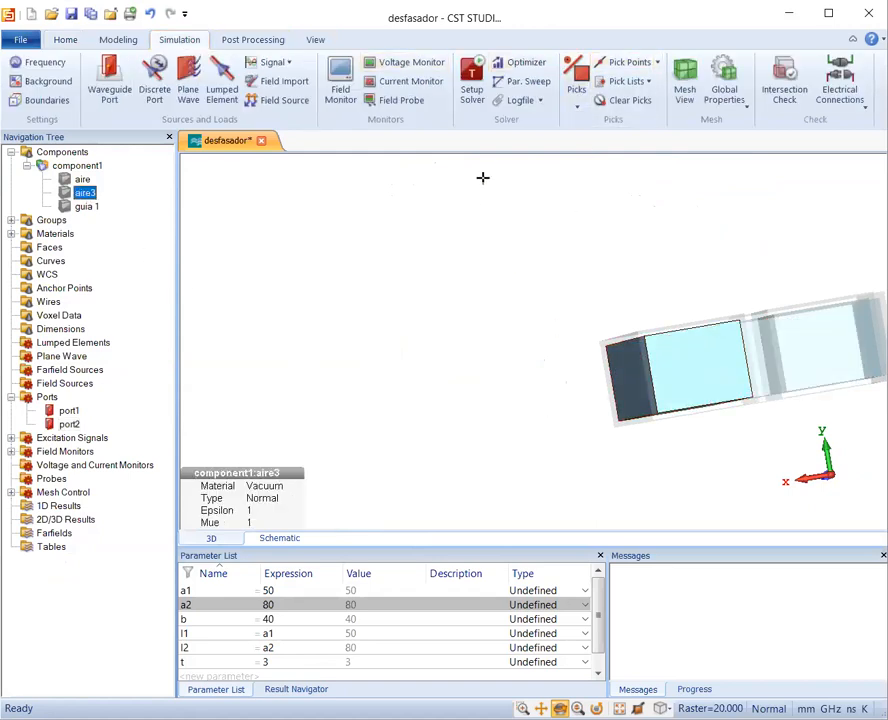
pyautogui.click(577, 80)
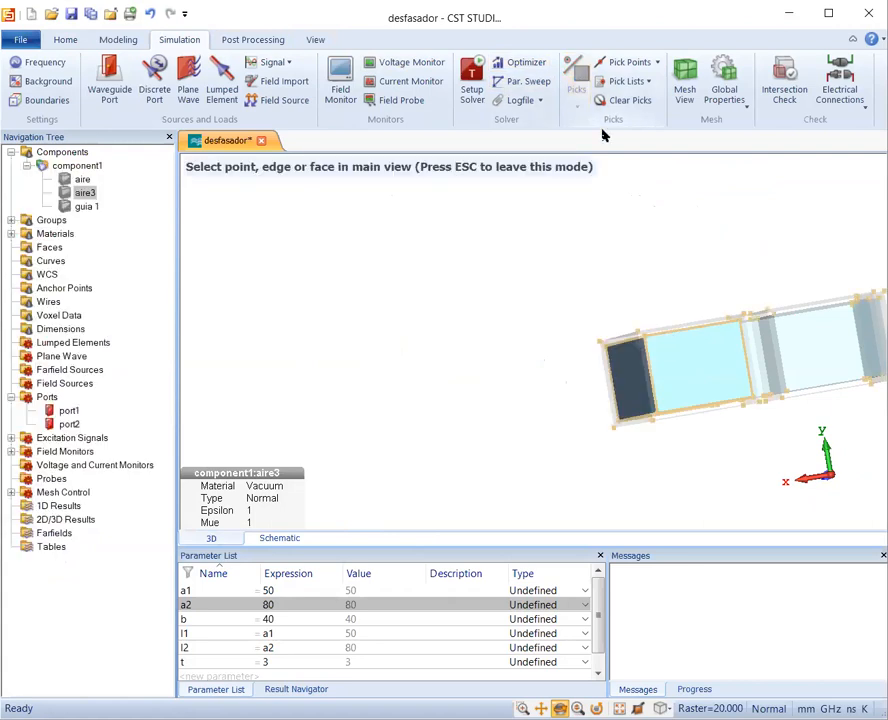
pyautogui.click(706, 357)
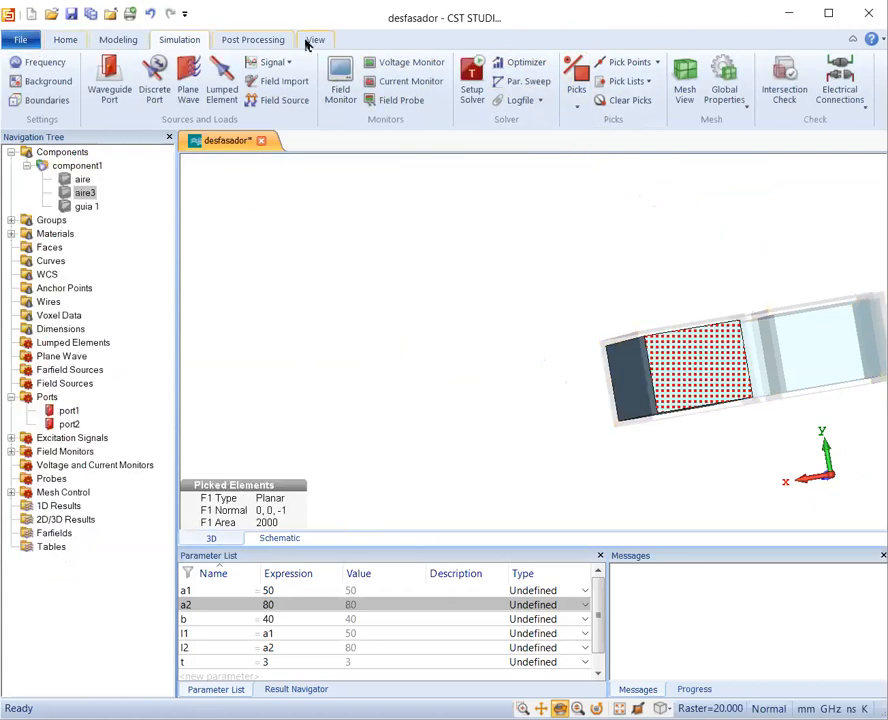
pyautogui.click(112, 82)
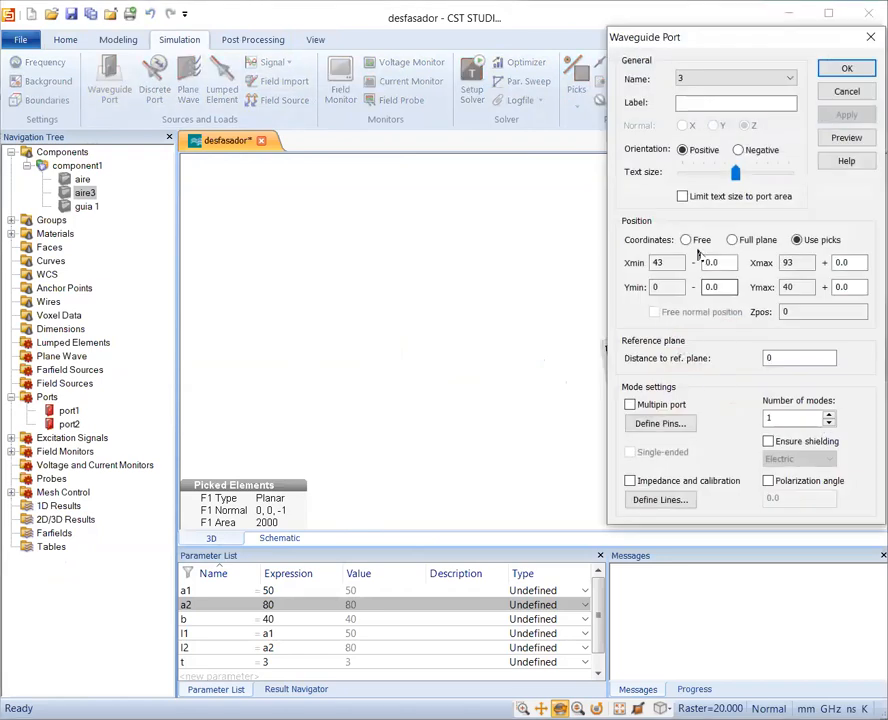
pyautogui.click(843, 70)
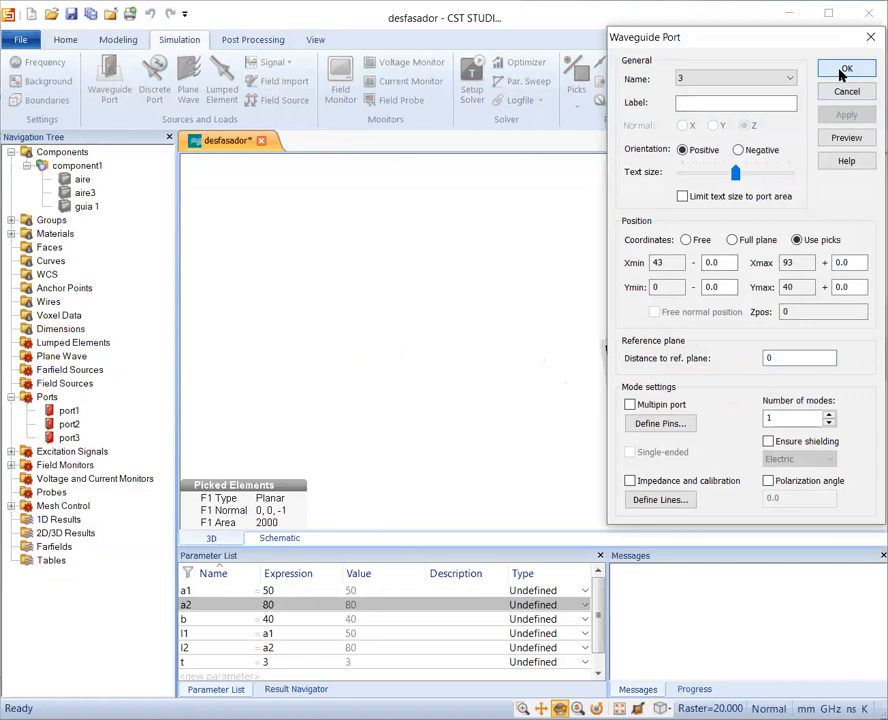
# Create waveguide port 4 from the picked opposite end face of aire3 at z = 130, with one mode
pyautogui.moveTo(589, 393); pyautogui.dragTo(566, 372)
pyautogui.press('space')
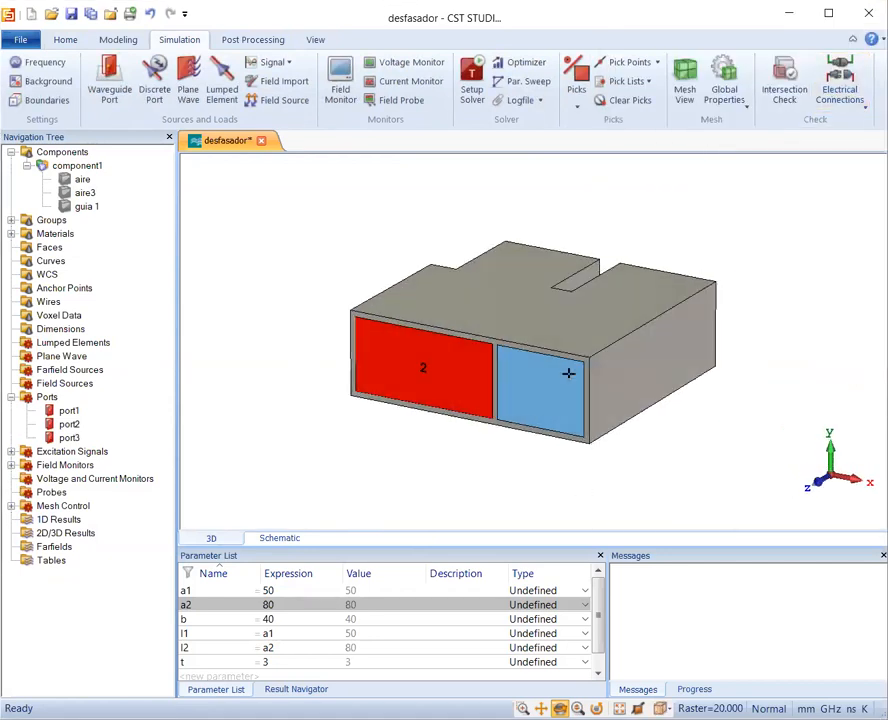
pyautogui.click(576, 80)
pyautogui.click(541, 404)
pyautogui.press('Escape')
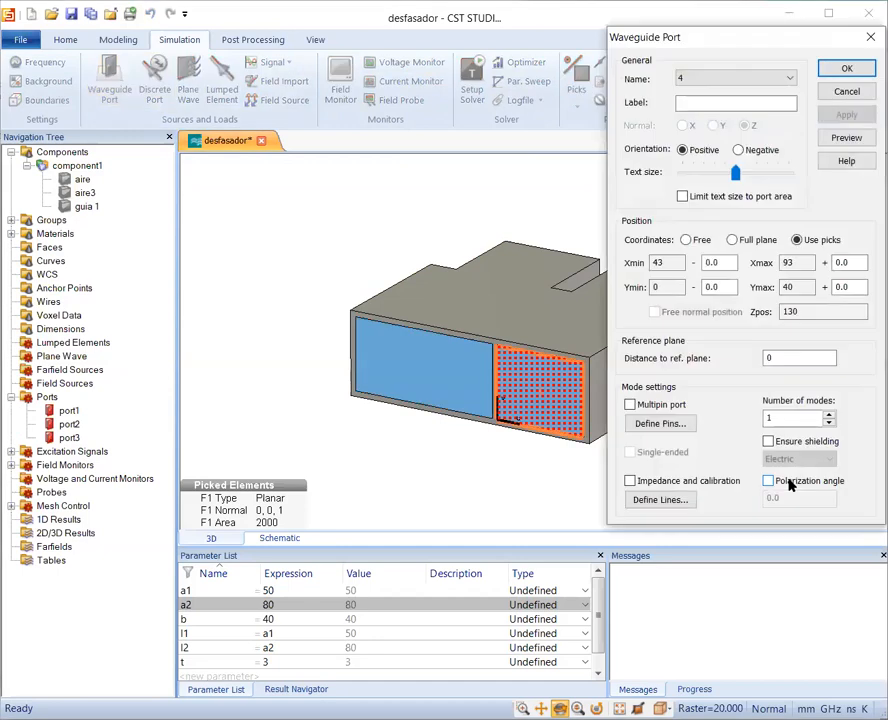
pyautogui.click(849, 69)
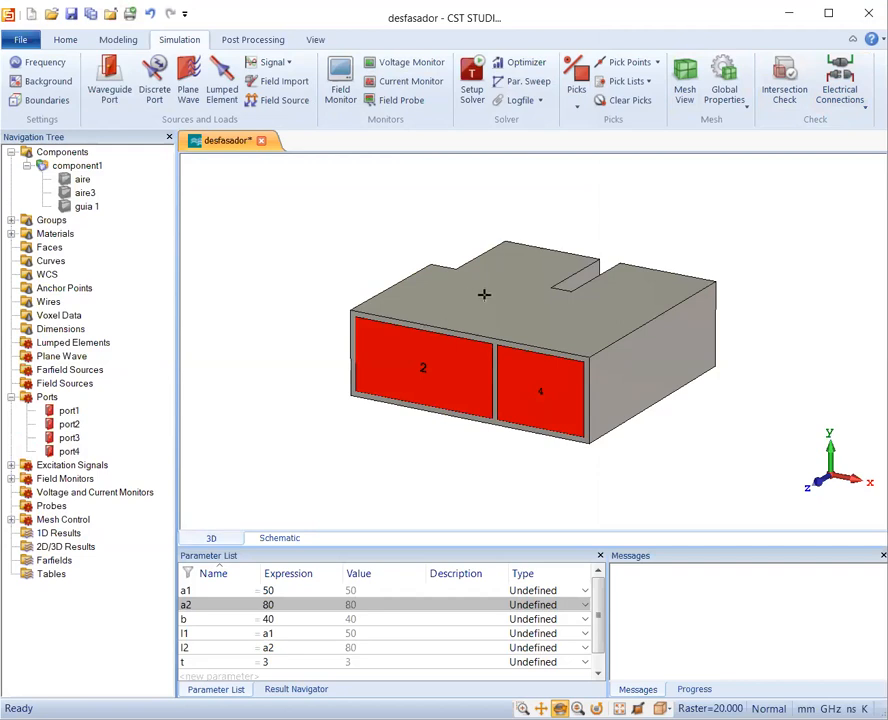
# Run the time domain solver with a hexahedral mesh, -30 dB accuracy and all ports and modes excited
pyautogui.moveTo(478, 315); pyautogui.dragTo(462, 456)
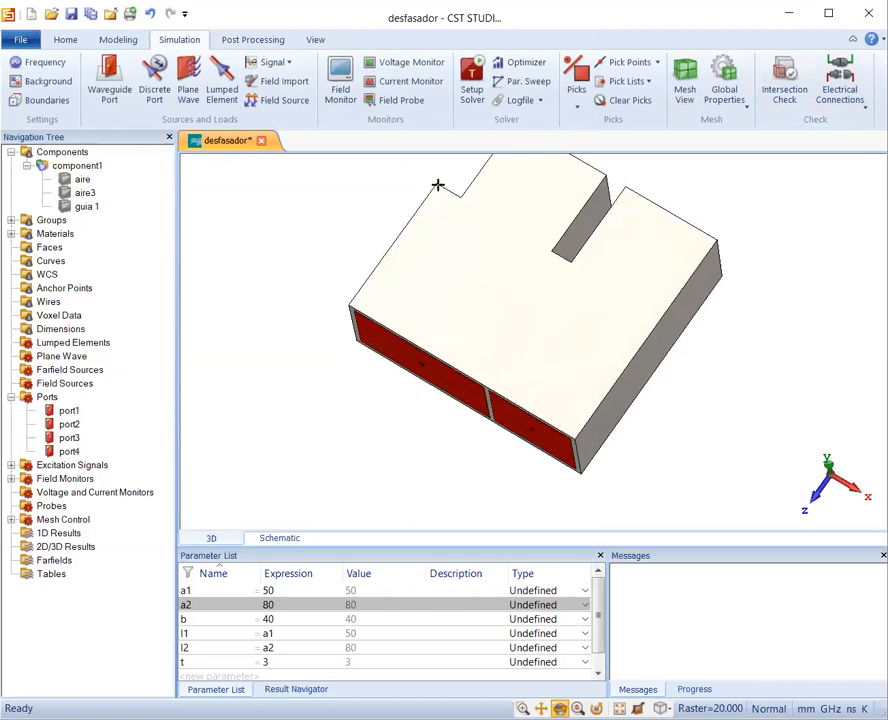
pyautogui.moveTo(437, 184); pyautogui.dragTo(490, 214)
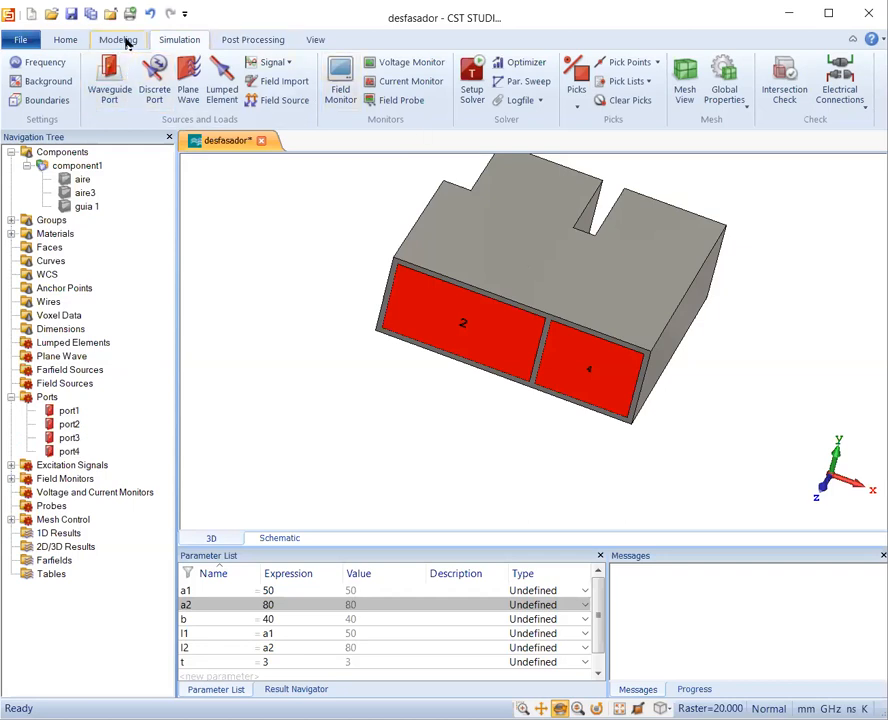
pyautogui.click(475, 78)
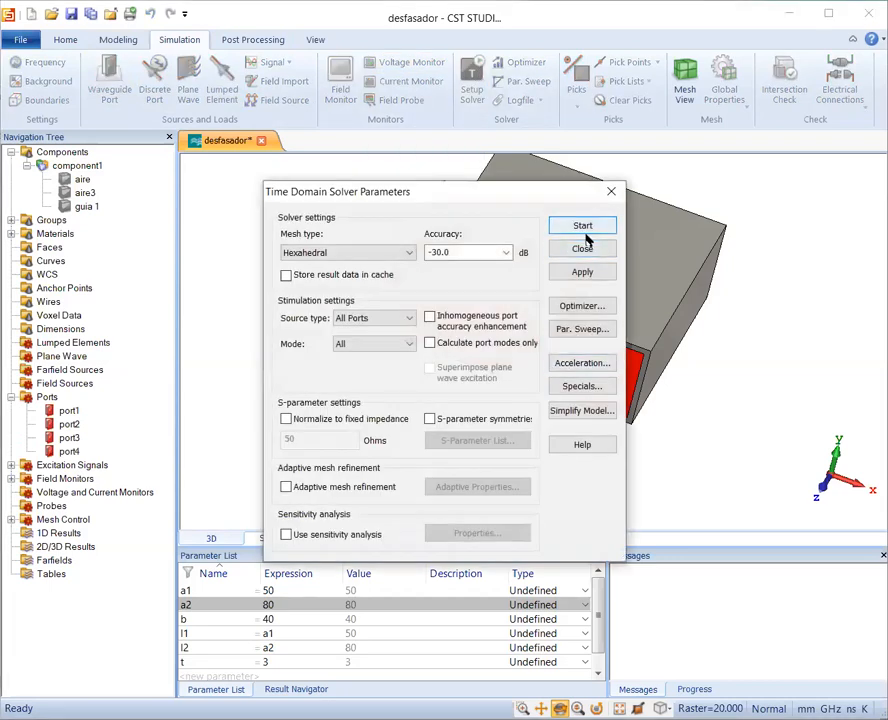
pyautogui.click(585, 229)
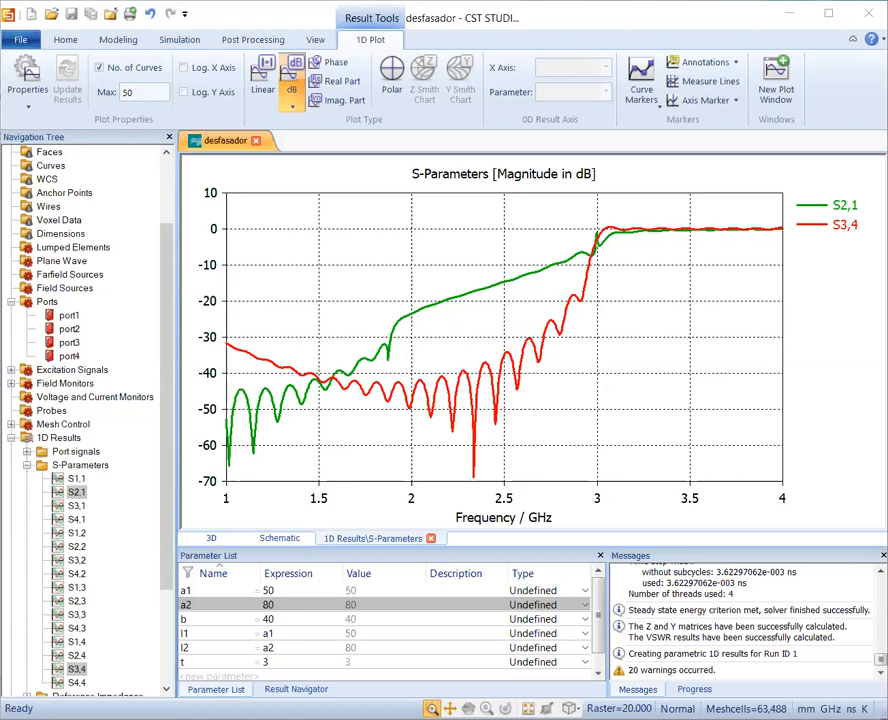
# Return from the S-parameter plot to the 3D model and select the aire solid to inspect its volume
pyautogui.click(158, 202)
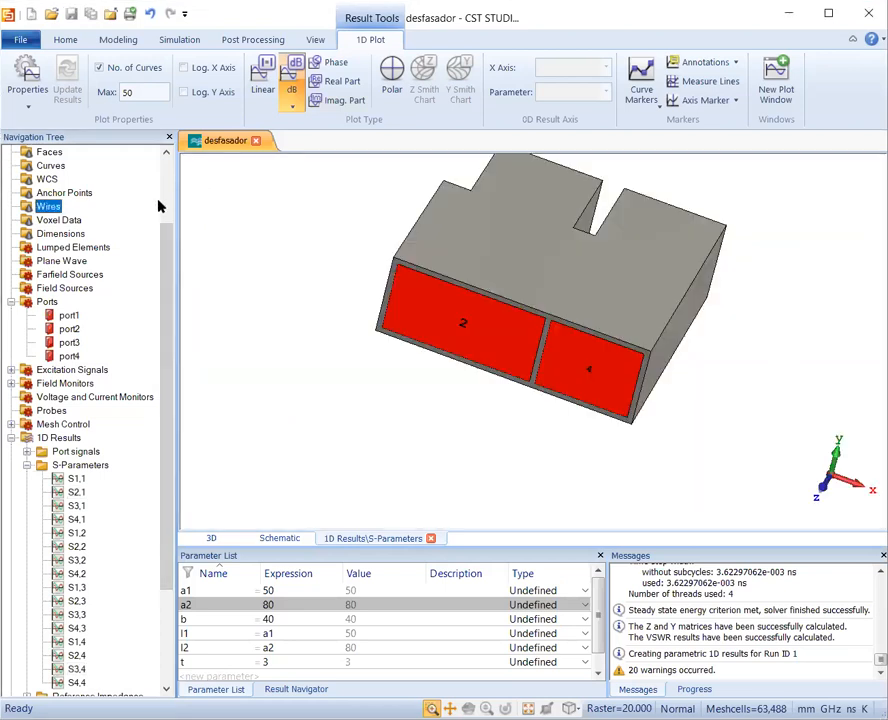
pyautogui.click(171, 199)
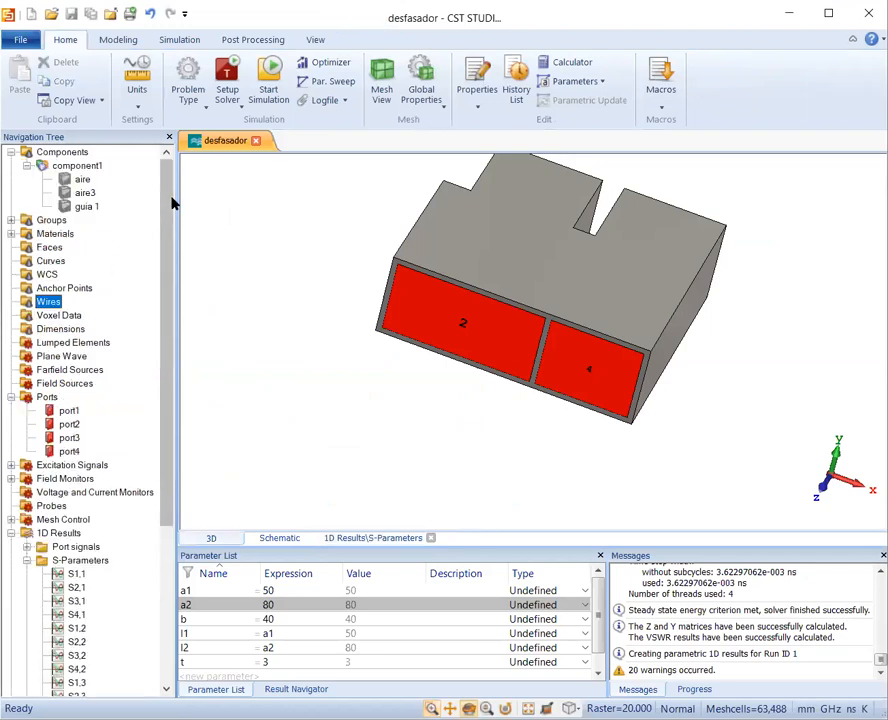
pyautogui.click(81, 180)
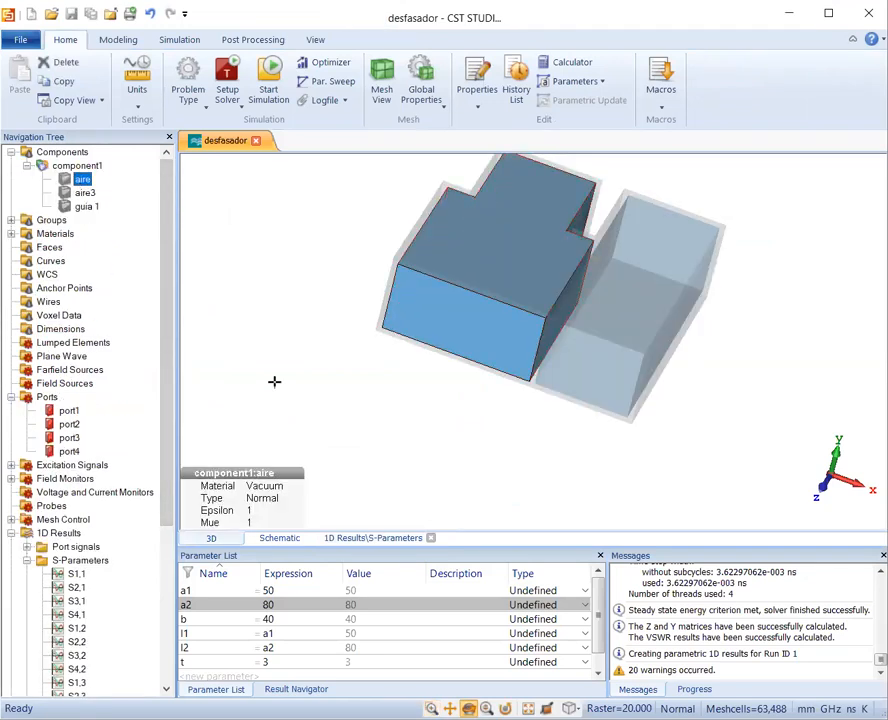
# Plot the Abs component of the port 1 E-field at 2.45 GHz on the aire solid and inspect its distribution
pyautogui.moveTo(168, 487); pyautogui.dragTo(167, 662)
pyautogui.click(12, 655)
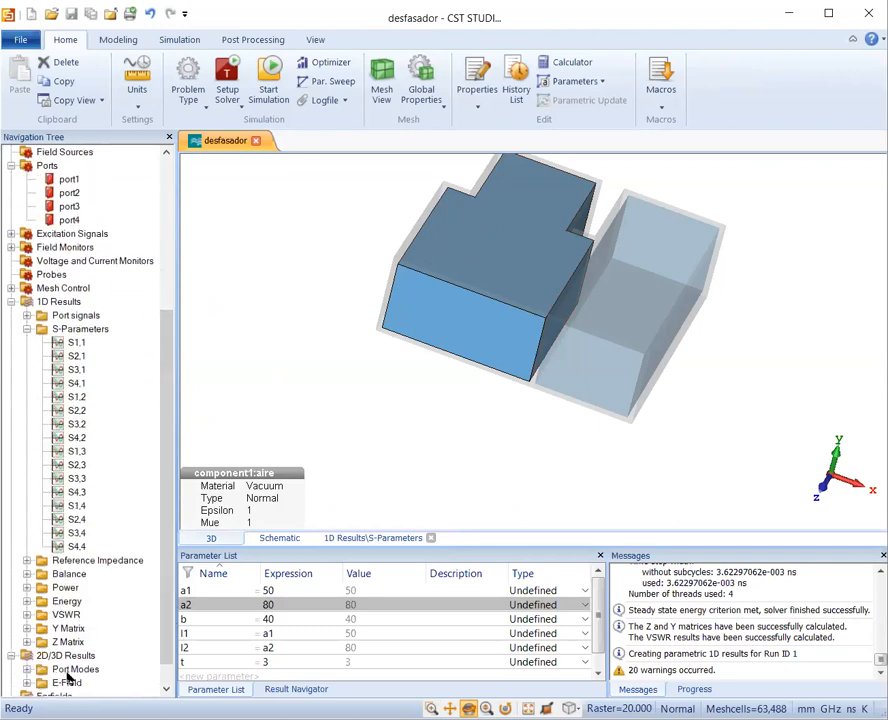
pyautogui.click(27, 683)
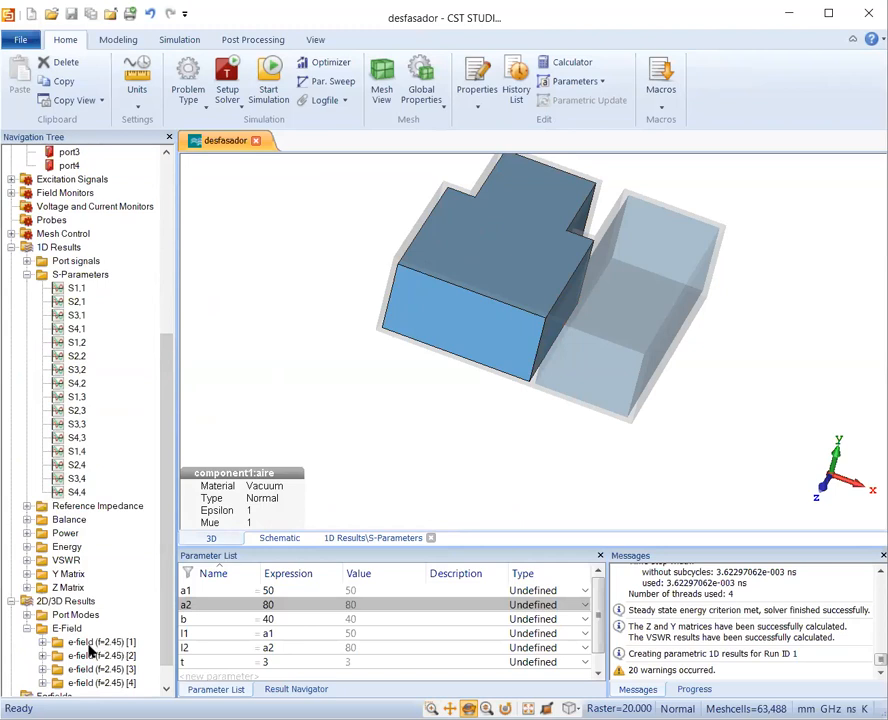
pyautogui.click(43, 643)
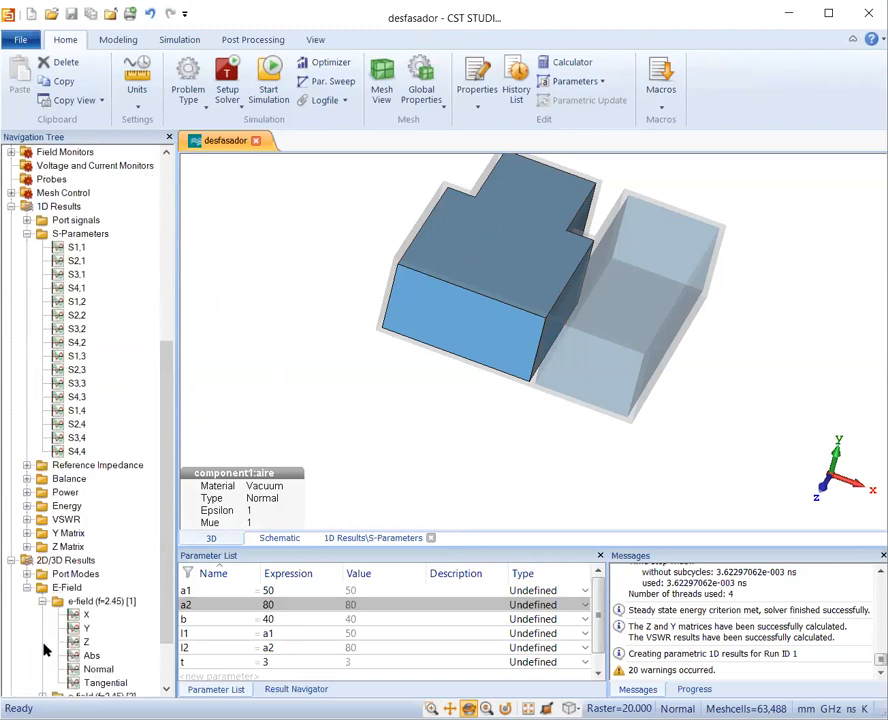
pyautogui.click(88, 655)
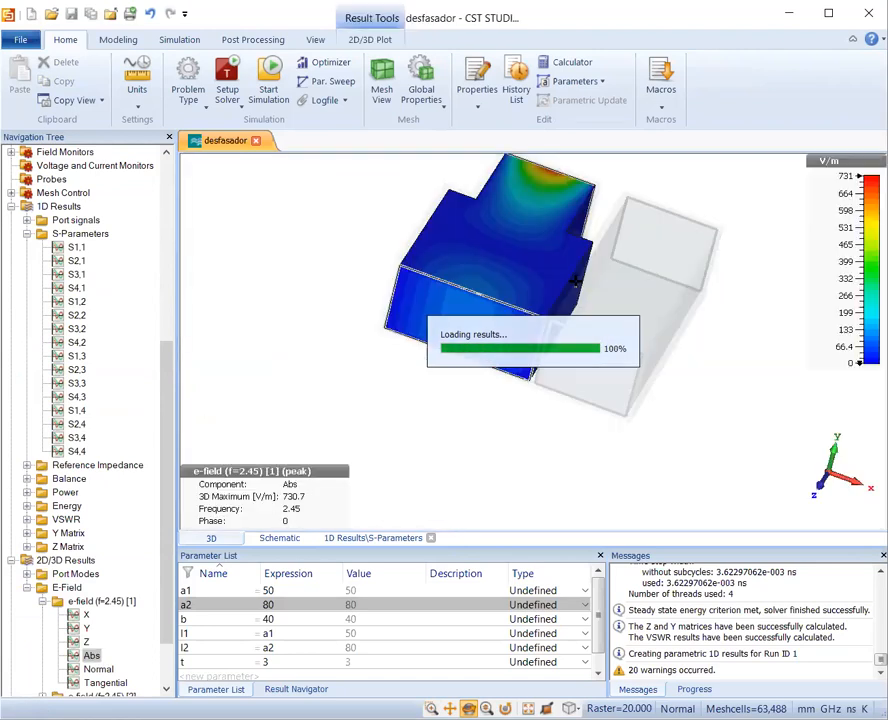
pyautogui.moveTo(501, 288)
pyautogui.mouseDown()
pyautogui.moveTo(359, 307)
pyautogui.moveTo(411, 349)
pyautogui.moveTo(529, 289)
pyautogui.moveTo(543, 222)
pyautogui.moveTo(351, 254)
pyautogui.moveTo(323, 325)
pyautogui.moveTo(323, 288)
pyautogui.moveTo(327, 316)
pyautogui.mouseUp()
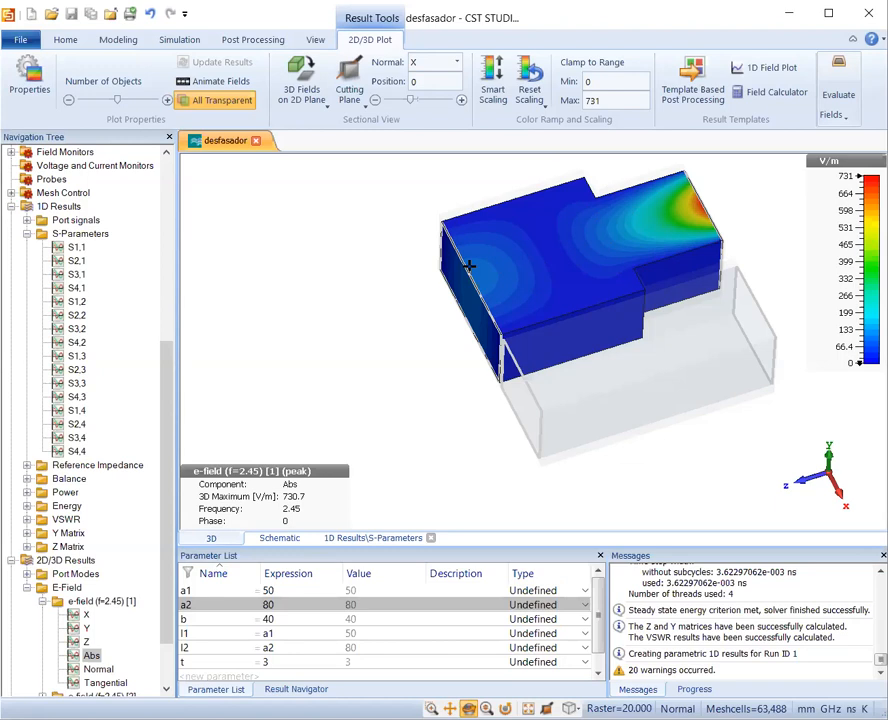
# Plot the Abs component of the port 2 E-field at 2.45 GHz on the aire solid and inspect its distribution
pyautogui.click(110, 602)
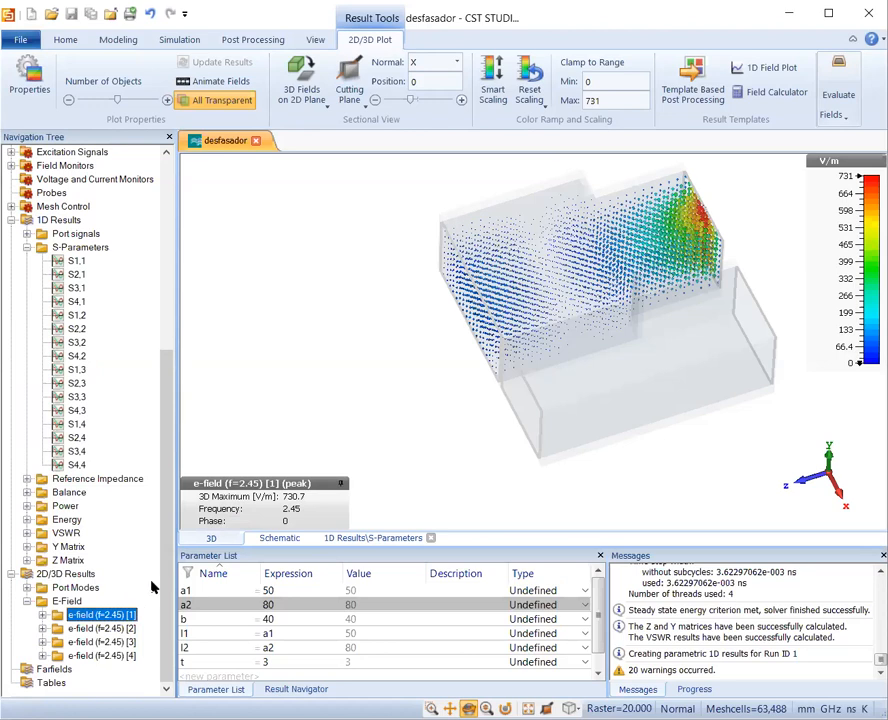
pyautogui.click(107, 627)
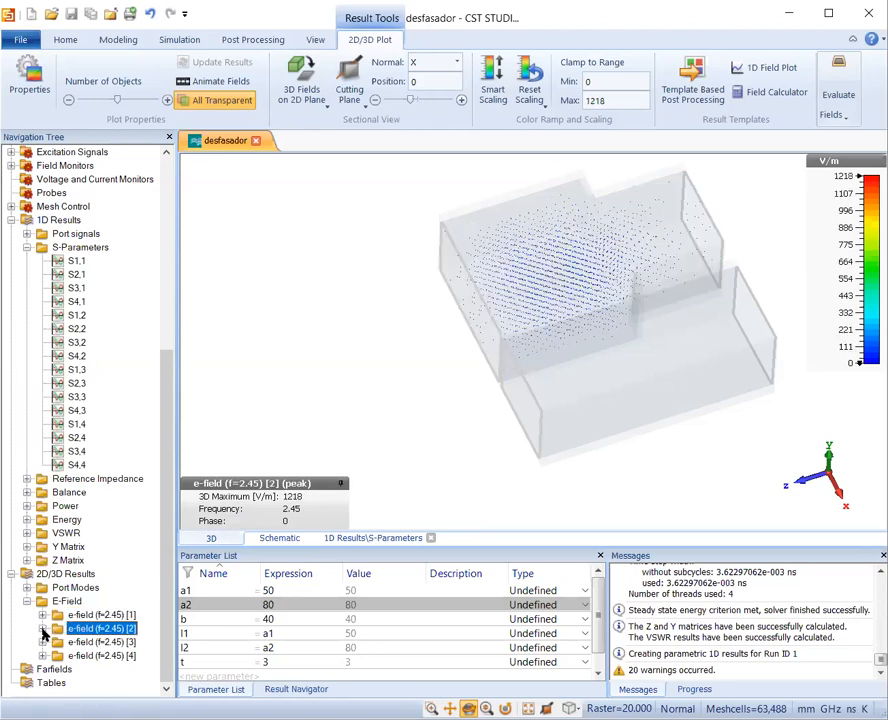
pyautogui.click(43, 628)
pyautogui.click(91, 655)
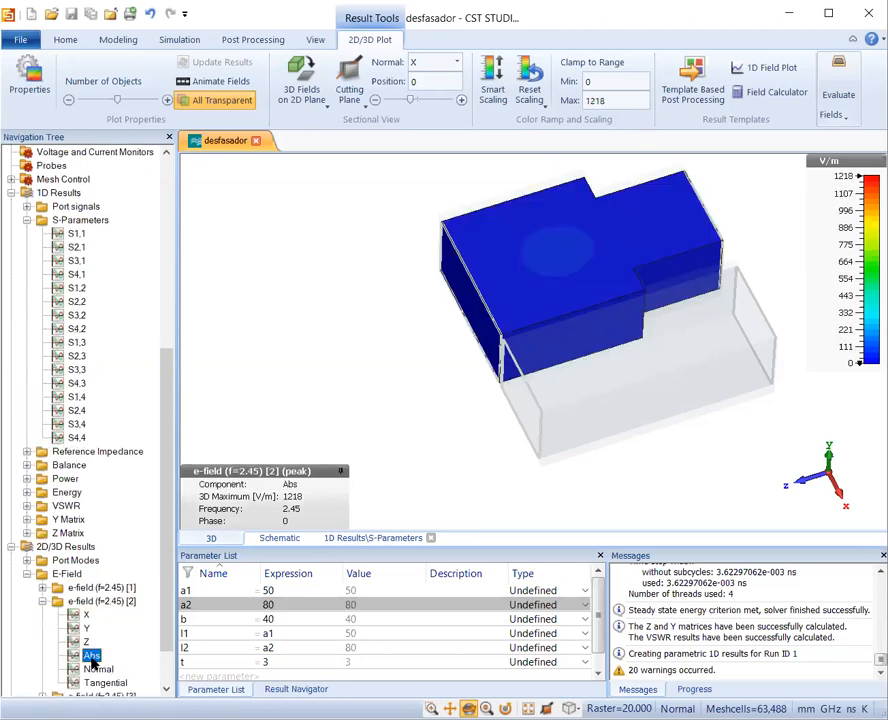
pyautogui.moveTo(170, 484); pyautogui.dragTo(162, 215)
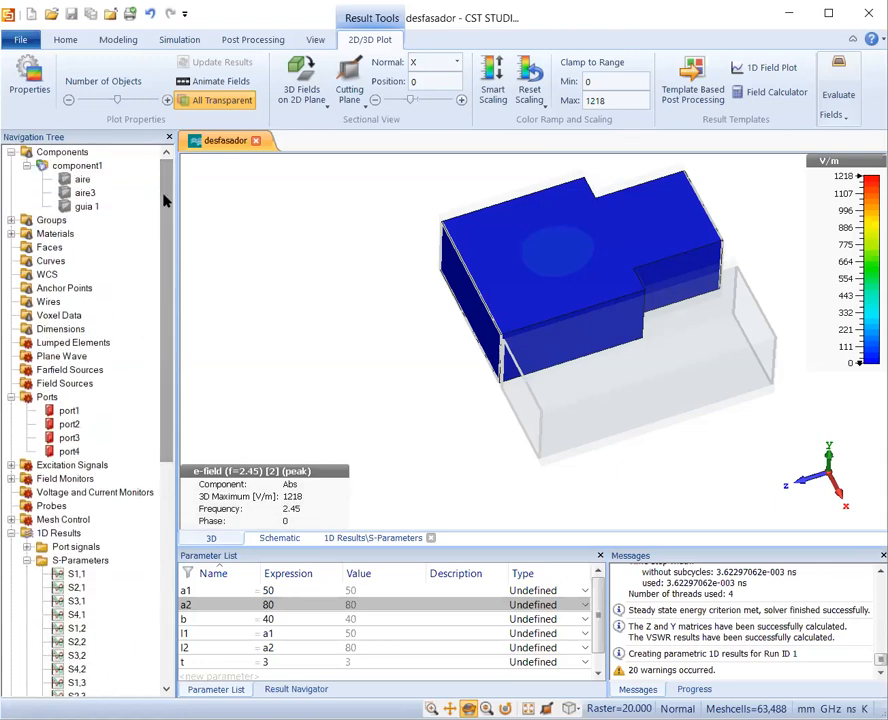
pyautogui.click(83, 180)
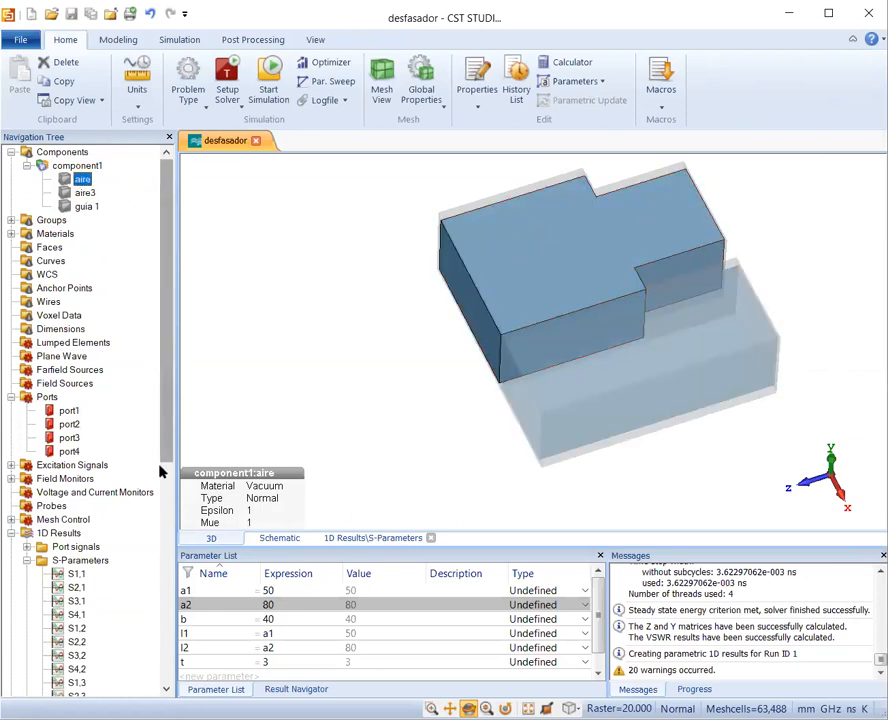
pyautogui.moveTo(170, 264); pyautogui.dragTo(166, 690)
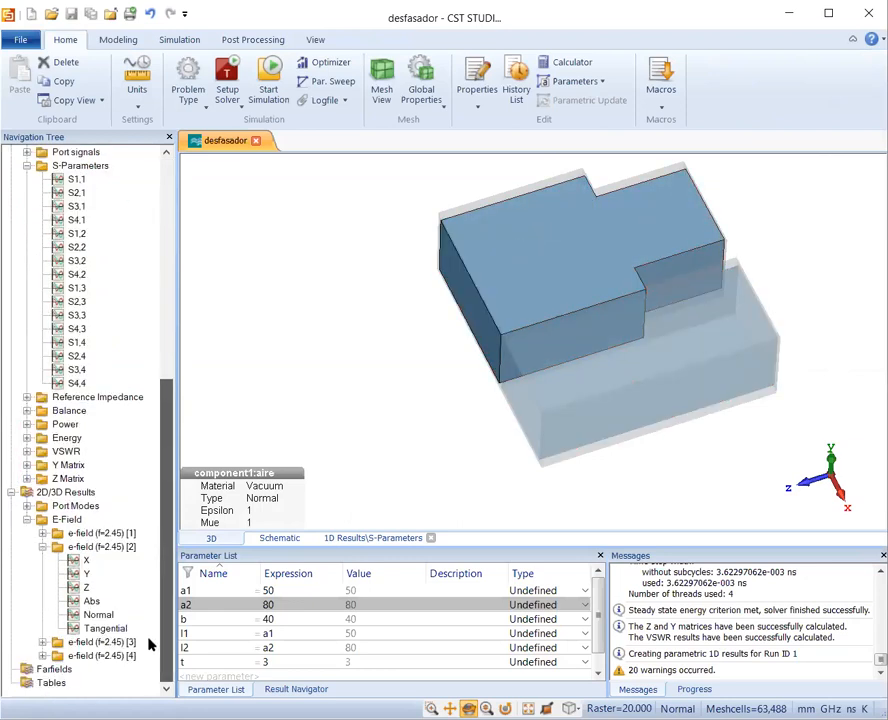
pyautogui.click(92, 603)
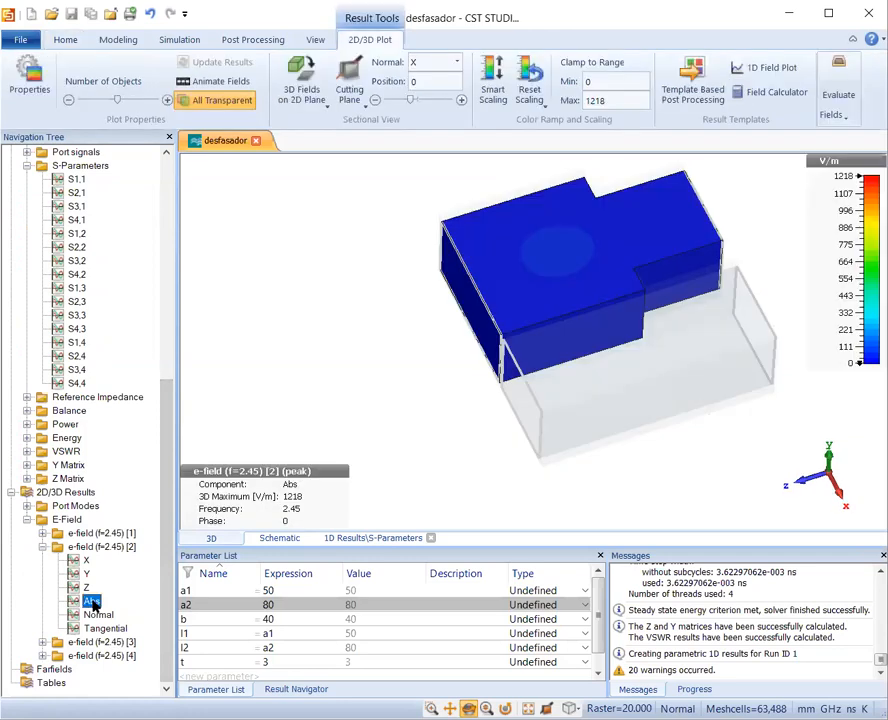
pyautogui.moveTo(515, 324); pyautogui.dragTo(550, 345)
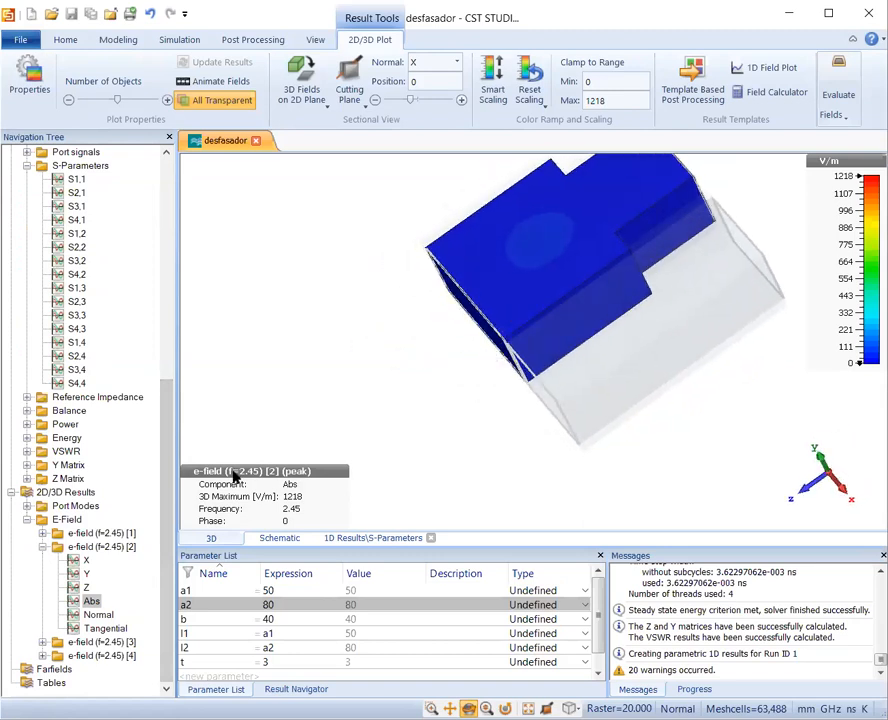
pyautogui.moveTo(481, 323); pyautogui.dragTo(550, 372)
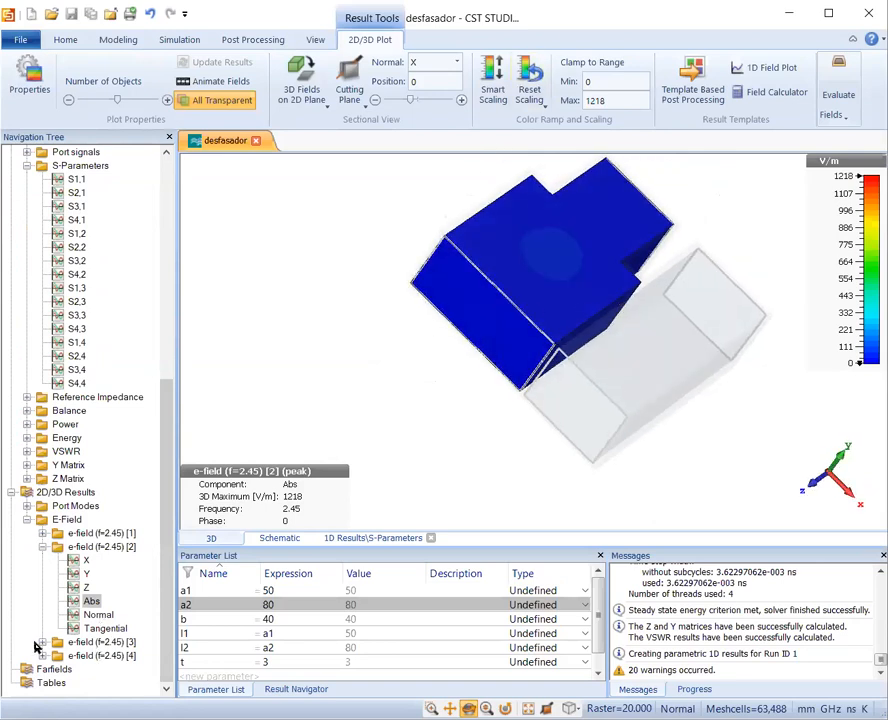
# Plot the Abs component of the port 3 E-field at 2.45 GHz on the aire3 solid and inspect its distribution
pyautogui.click(43, 642)
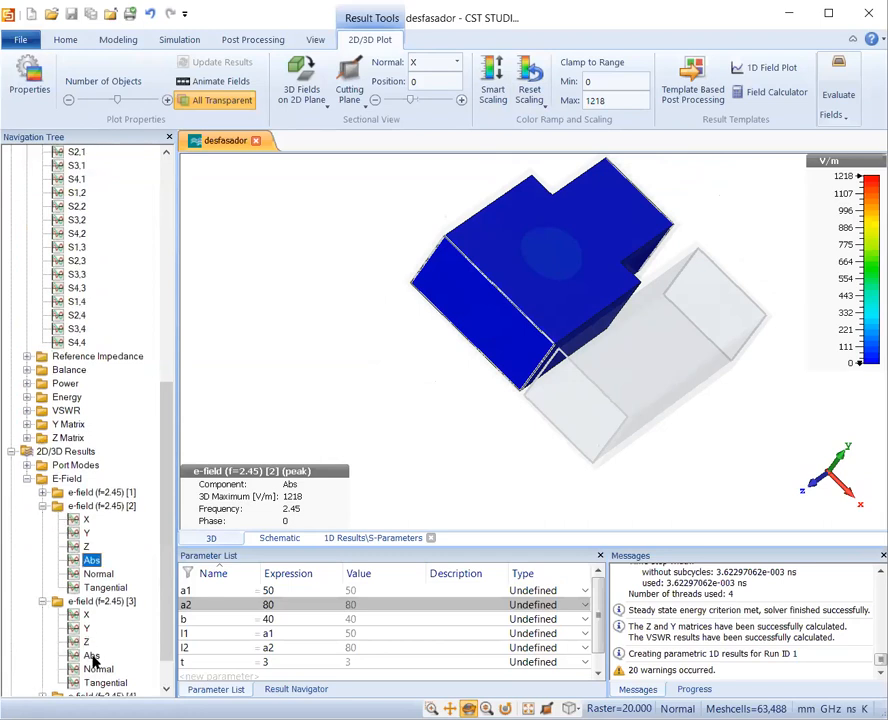
pyautogui.click(91, 655)
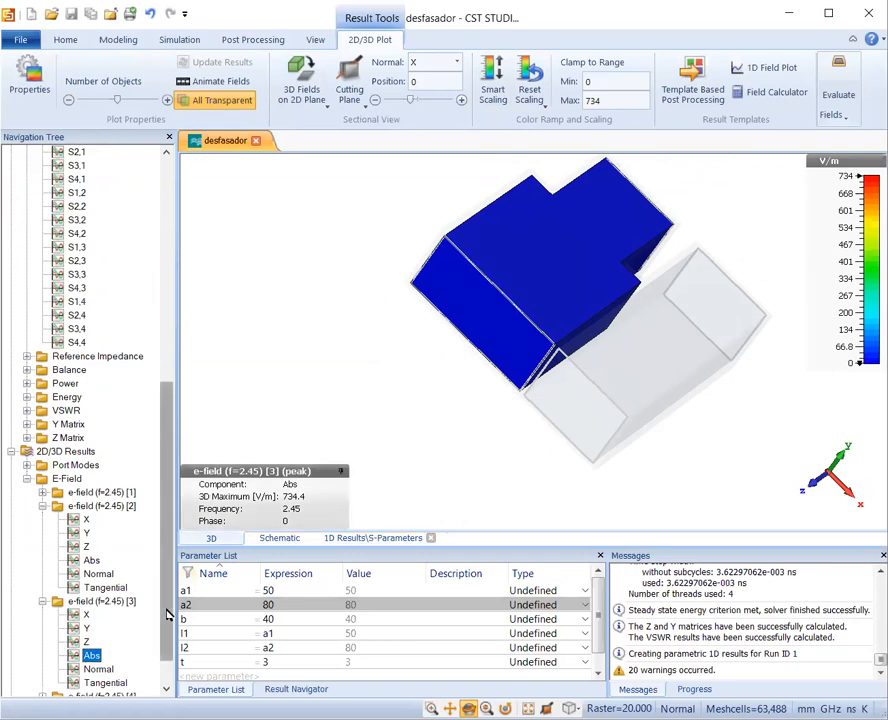
pyautogui.scroll(-1, 168, 614)
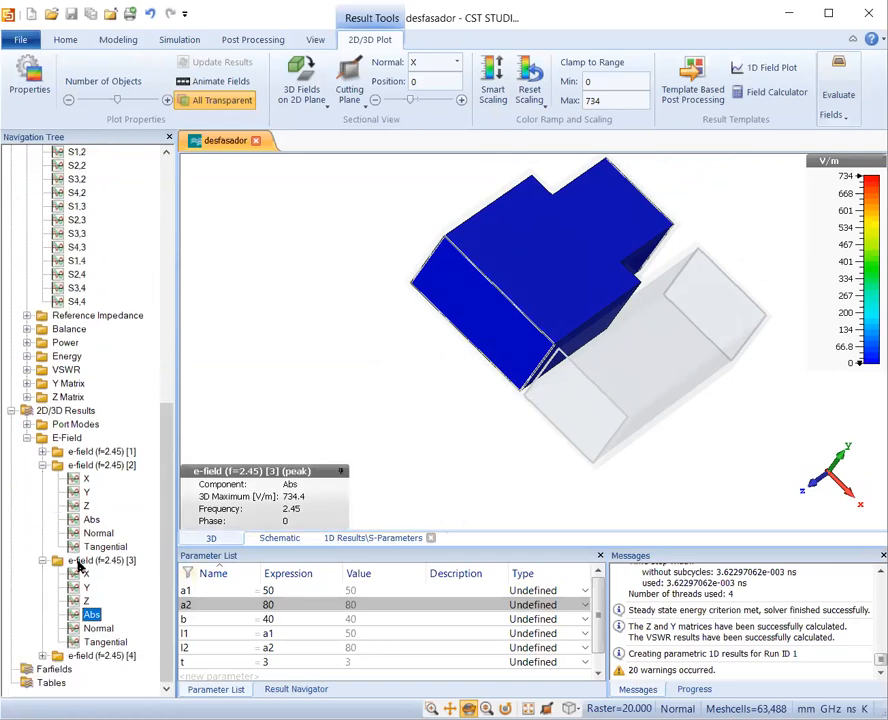
pyautogui.click(170, 207)
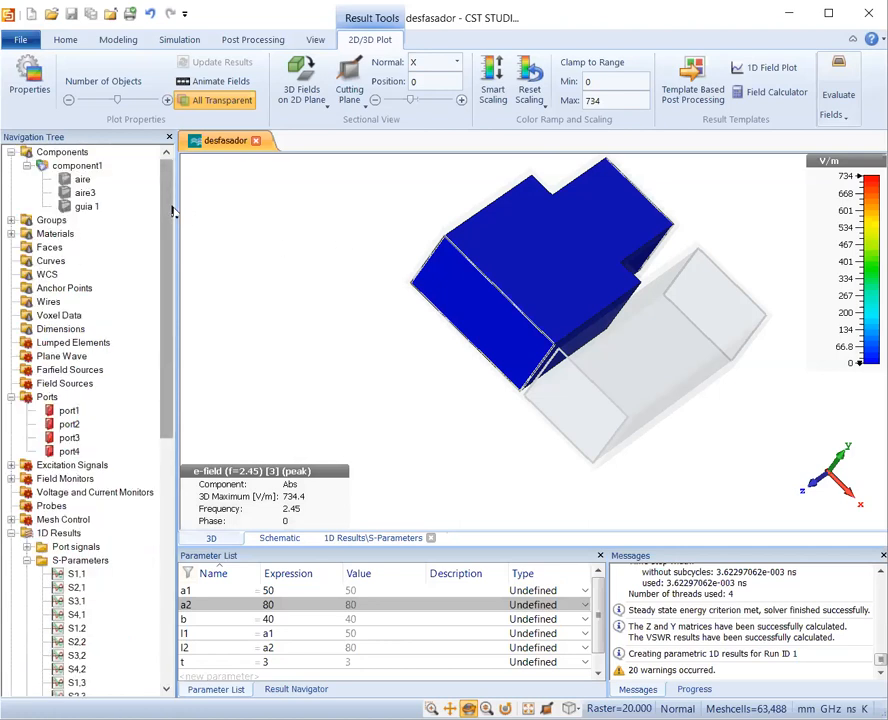
pyautogui.click(86, 182)
pyautogui.click(84, 193)
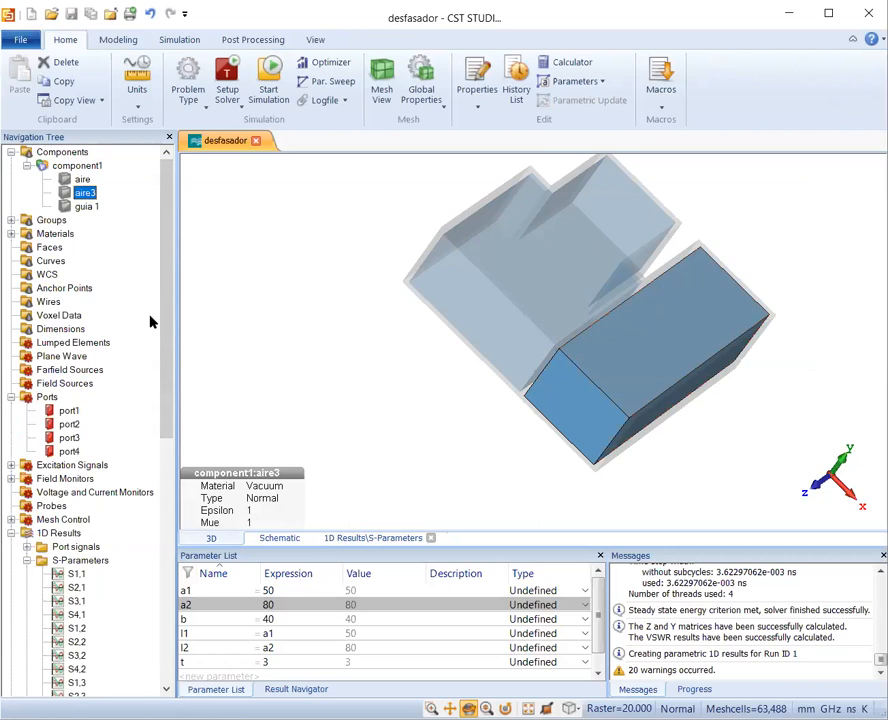
pyautogui.scroll(-2, 168, 455)
pyautogui.moveTo(168, 455); pyautogui.dragTo(174, 674)
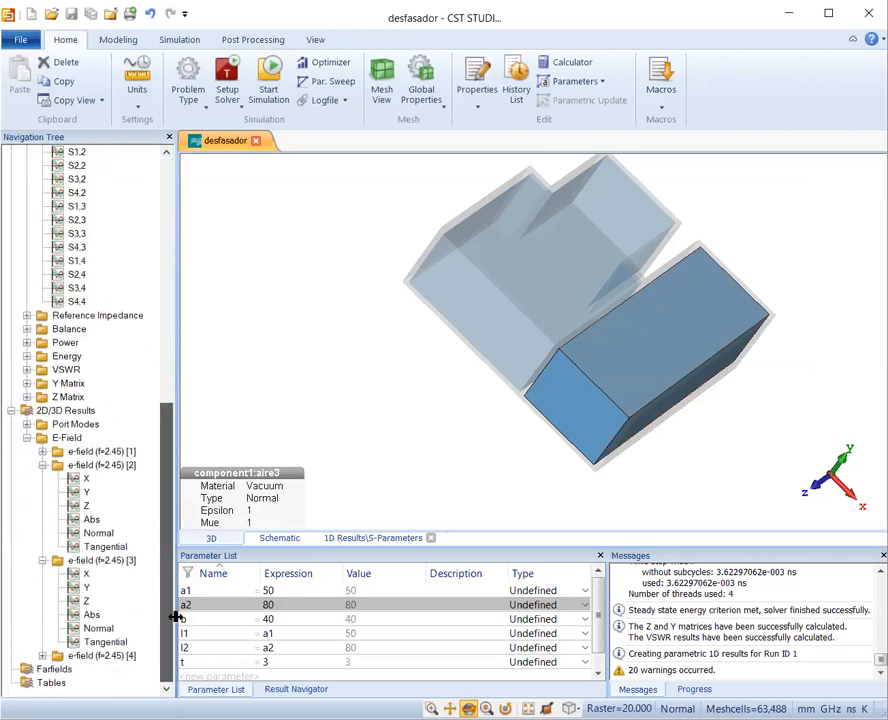
pyautogui.click(91, 614)
pyautogui.moveTo(470, 256); pyautogui.dragTo(620, 424)
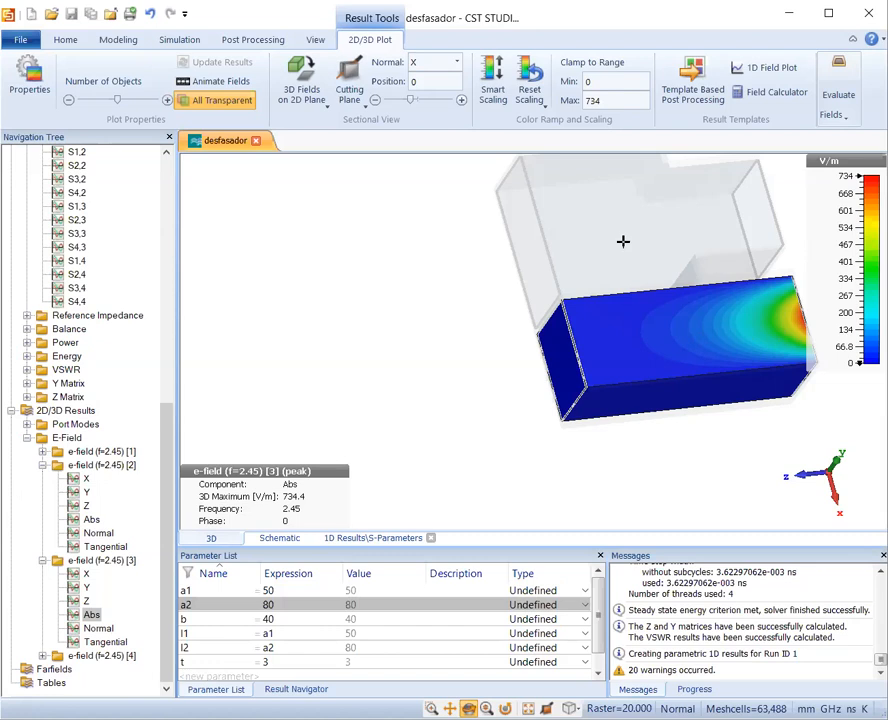
pyautogui.moveTo(168, 454); pyautogui.dragTo(220, 201)
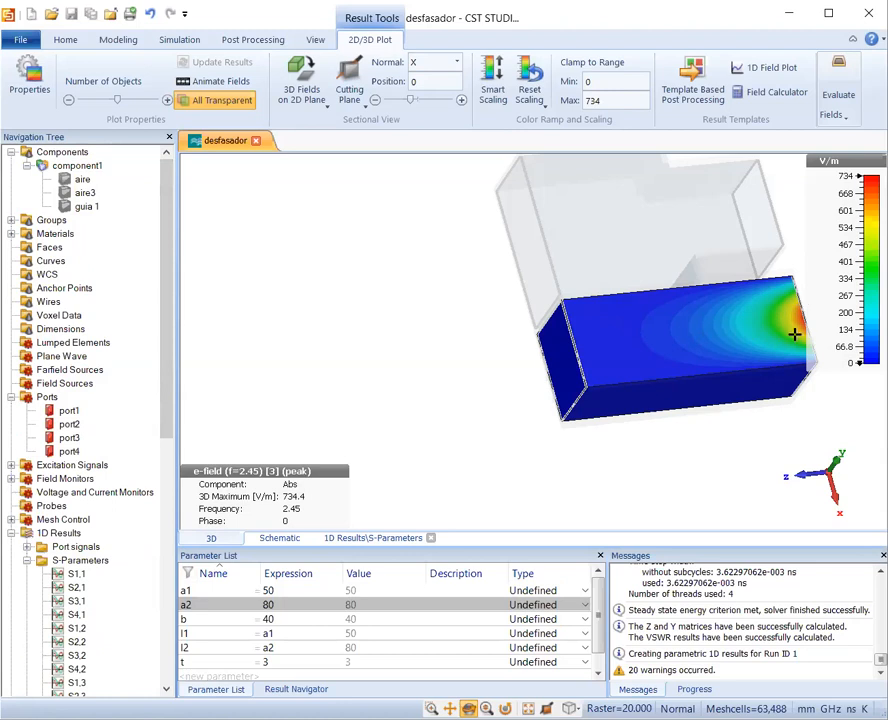
pyautogui.click(118, 42)
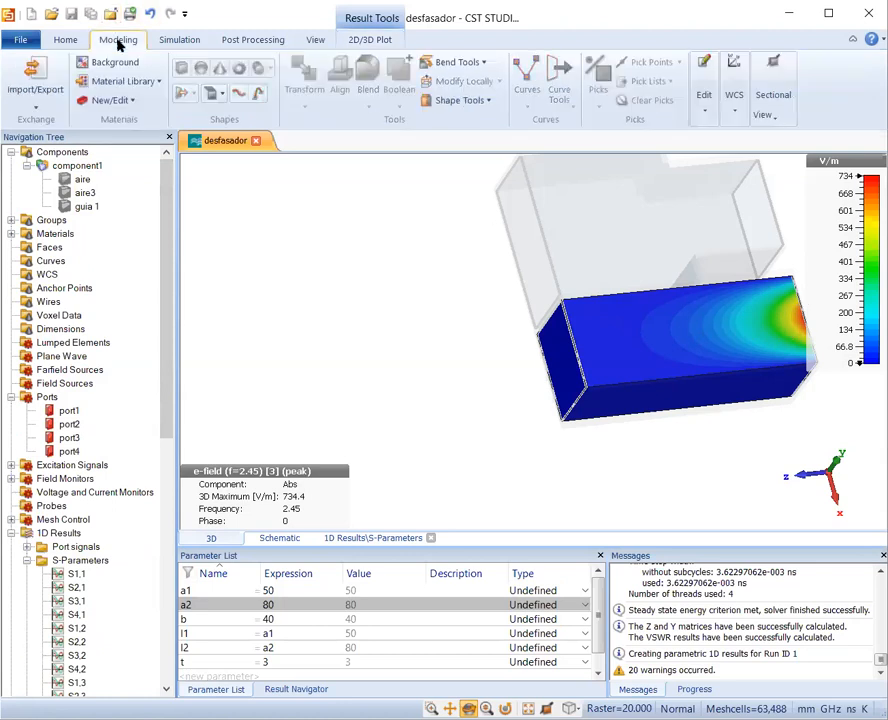
pyautogui.click(180, 40)
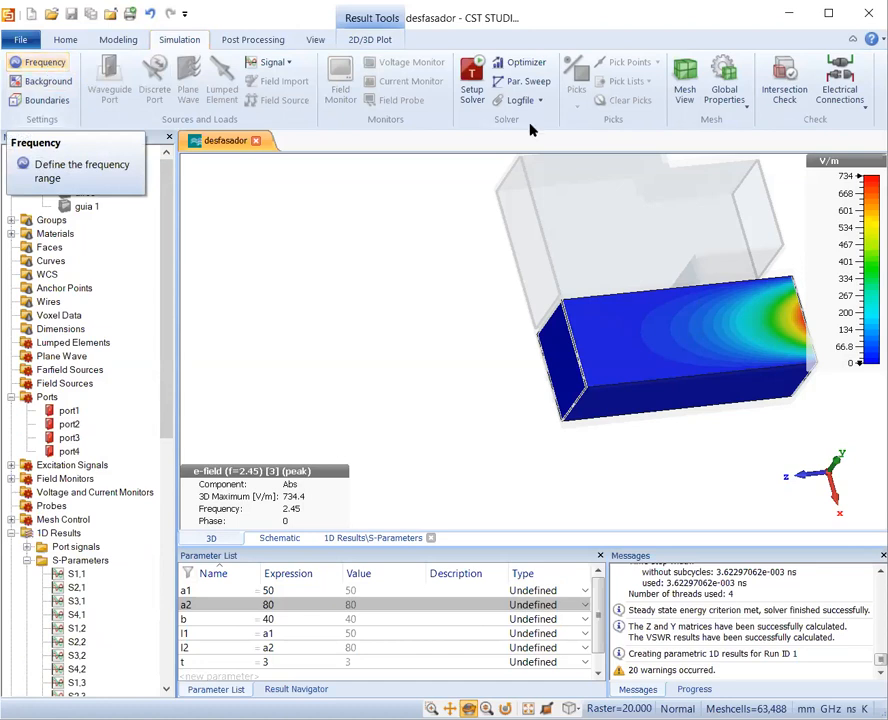
pyautogui.click(472, 86)
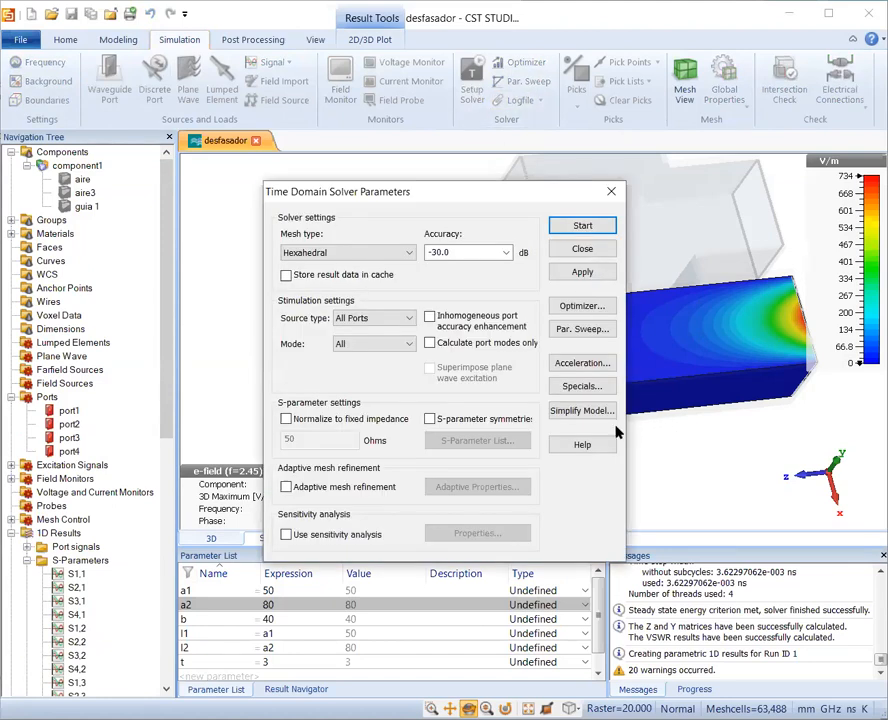
pyautogui.click(596, 258)
# Delete the existing 2.45 GHz E-field monitor and confirm the removal of its results
pyautogui.moveTo(171, 418); pyautogui.dragTo(166, 451)
pyautogui.click(10, 330)
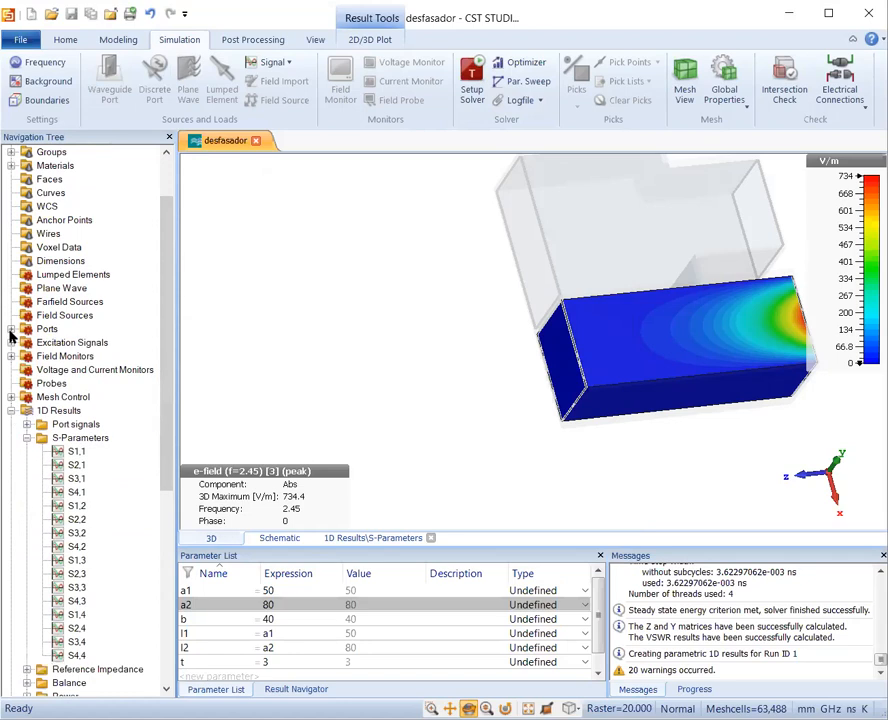
pyautogui.click(11, 357)
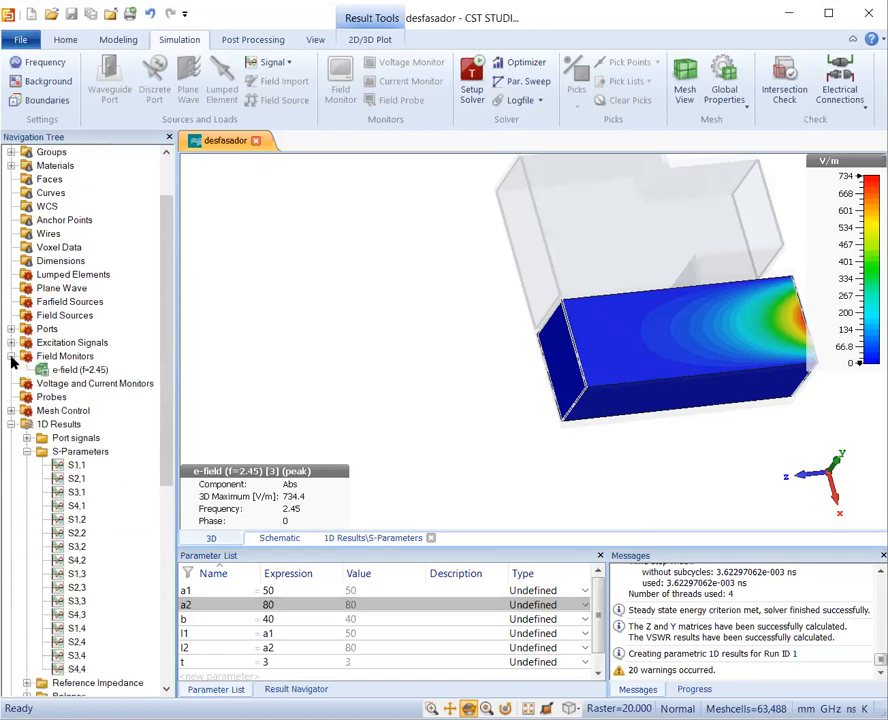
pyautogui.click(90, 370)
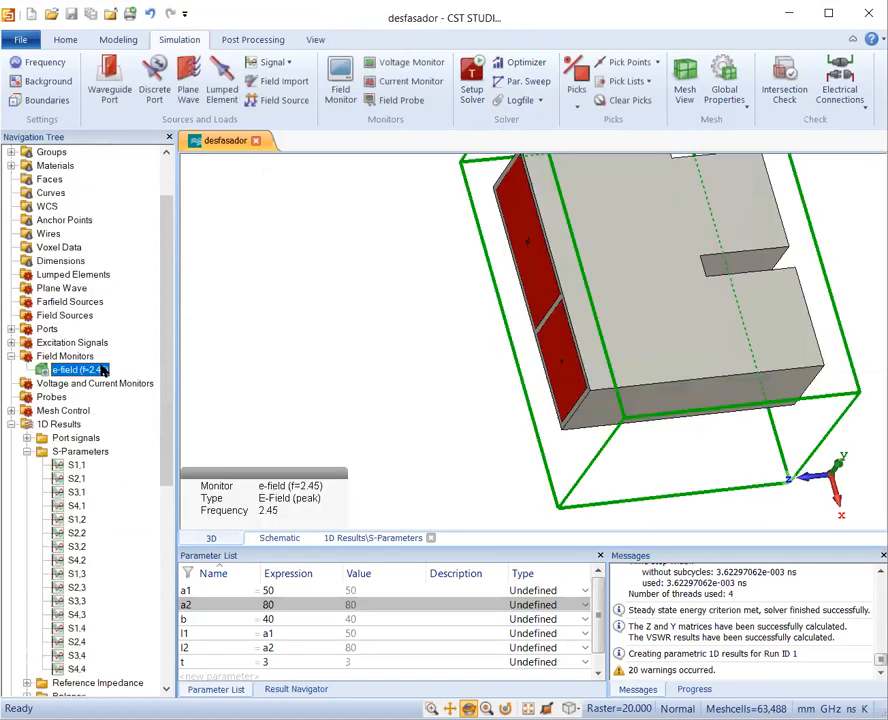
pyautogui.press('Delete')
pyautogui.click(421, 408)
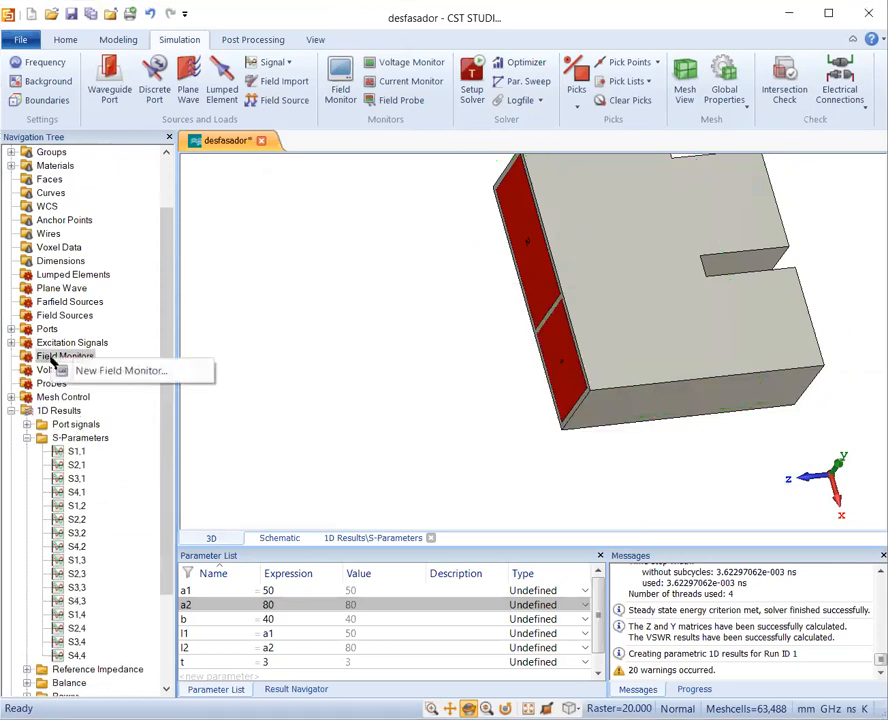
# Create a new E-field monitor at a frequency of 3.5 GHz with automatic naming
pyautogui.doubleClick(65, 356)
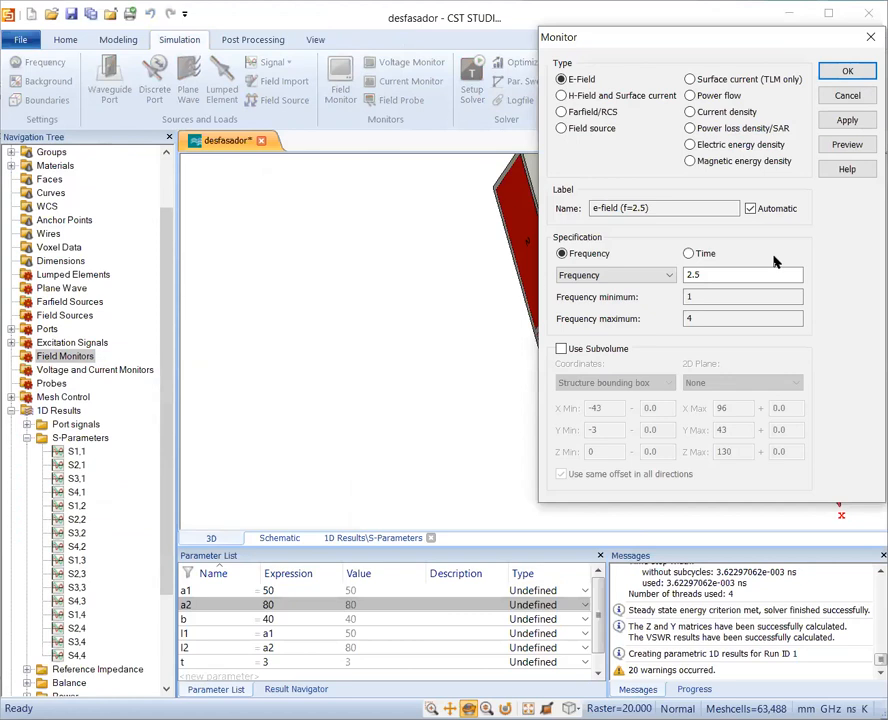
pyautogui.click(745, 273)
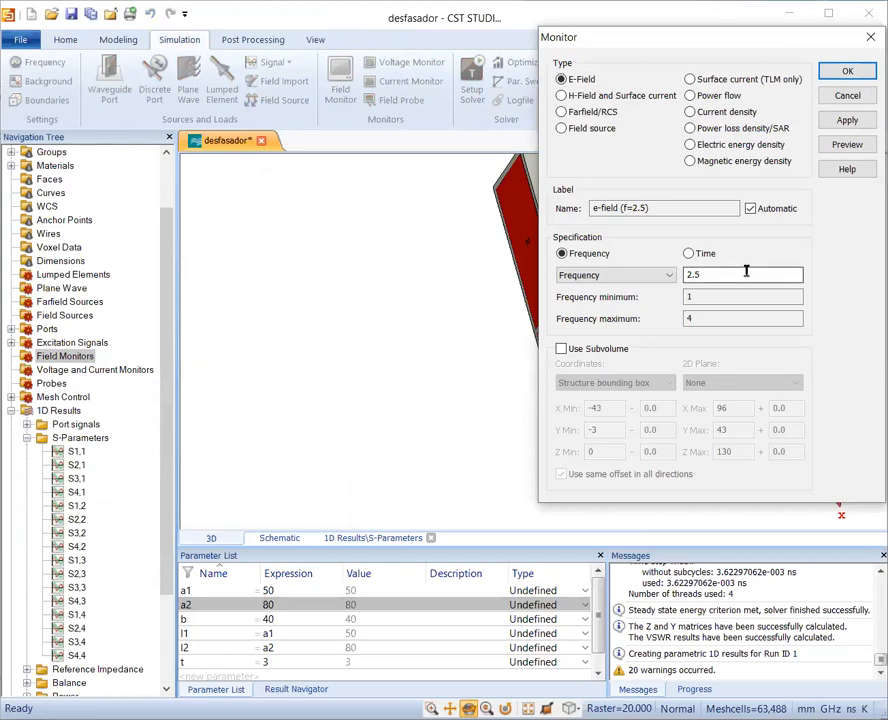
pyautogui.press('BackSpace')
pyautogui.press('BackSpace')
pyautogui.press('BackSpace')
pyautogui.write('3.5')
pyautogui.press('Return')
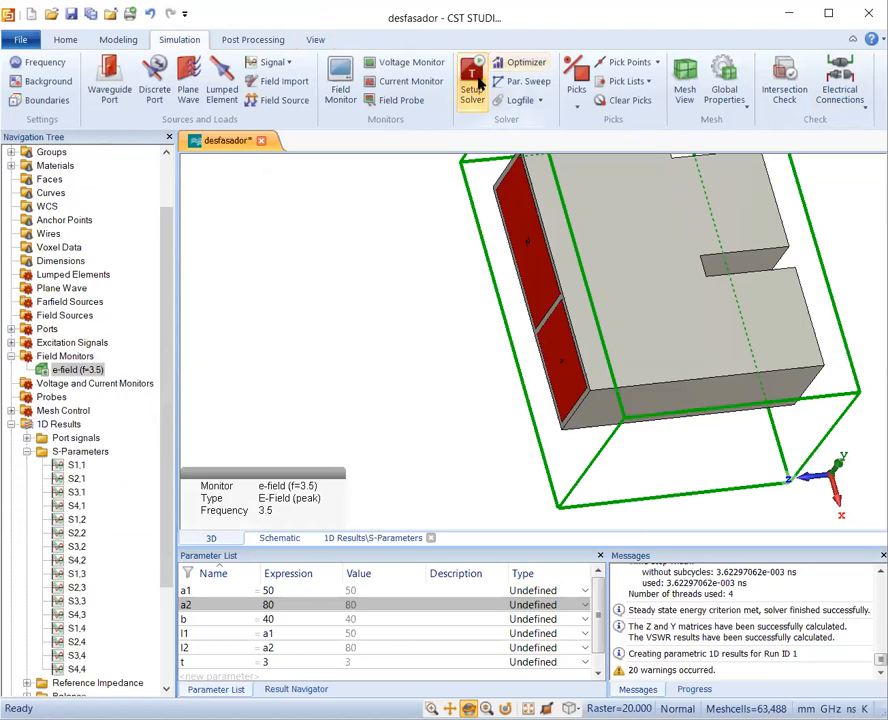
# Rerun the time domain solver with a hexahedral mesh, -30 dB accuracy and all ports and modes excited
pyautogui.click(474, 80)
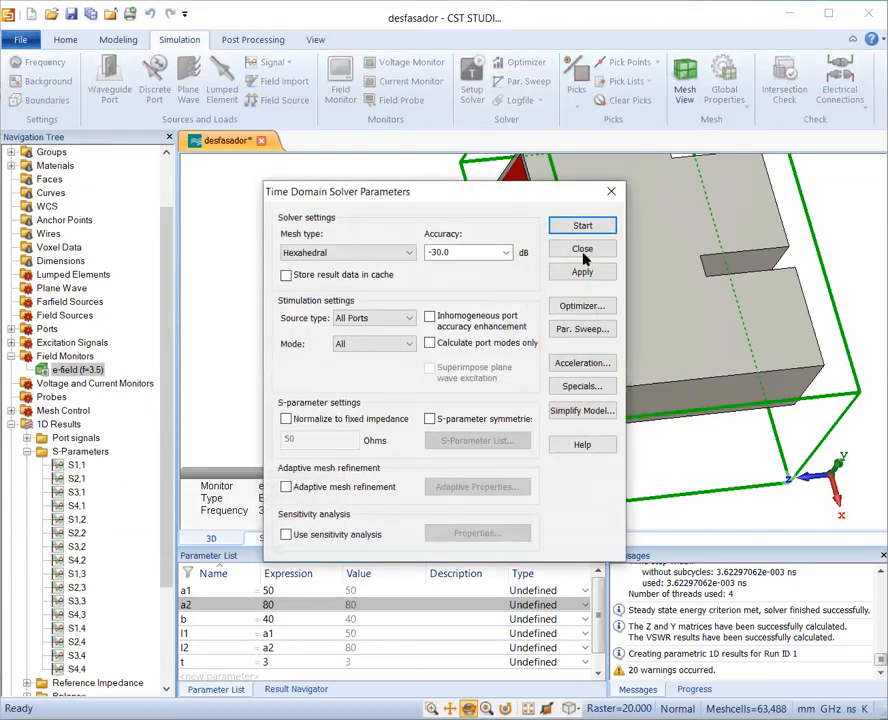
pyautogui.click(582, 226)
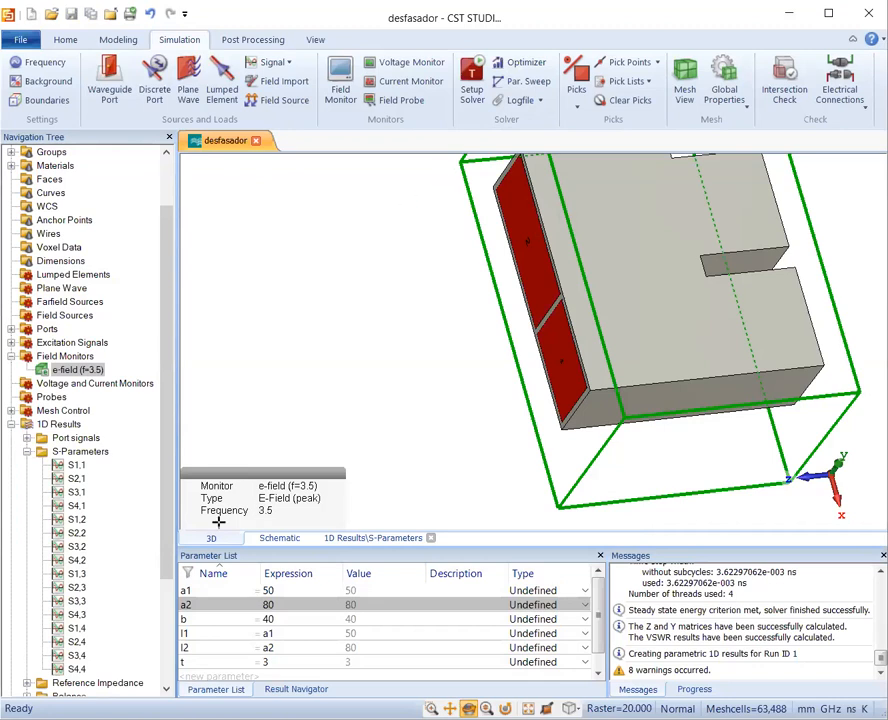
pyautogui.moveTo(168, 525); pyautogui.dragTo(170, 663)
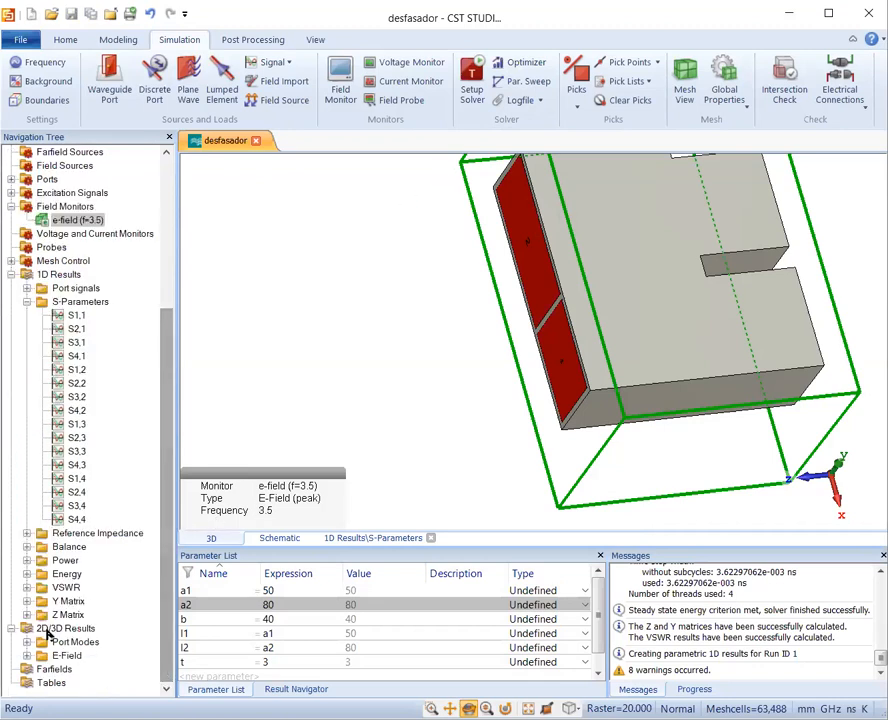
# Plot the Abs component of the port 1 E-field at 3.5 GHz on the aire solid
pyautogui.click(27, 655)
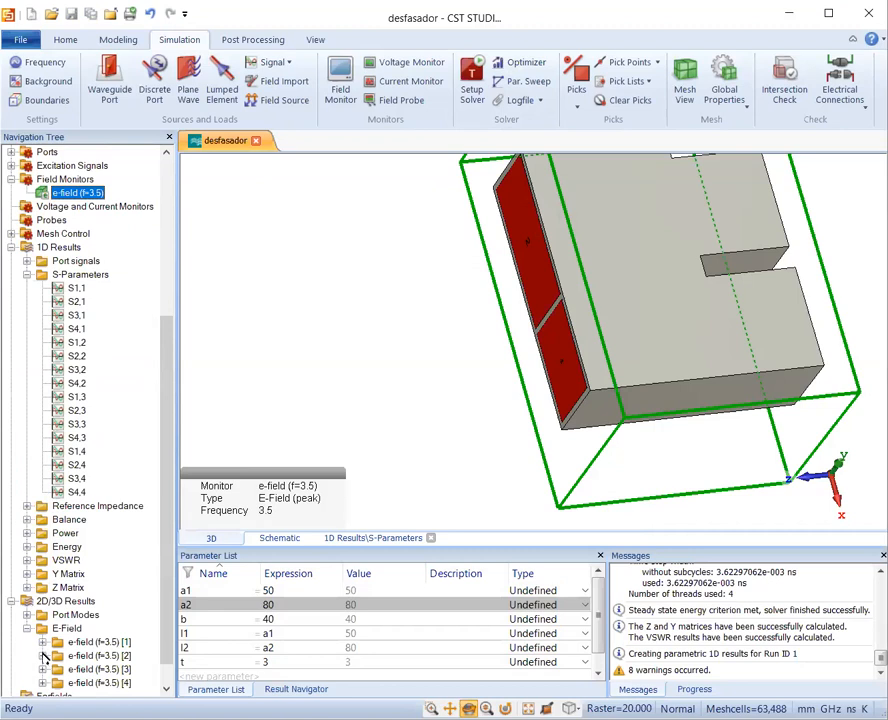
pyautogui.click(42, 642)
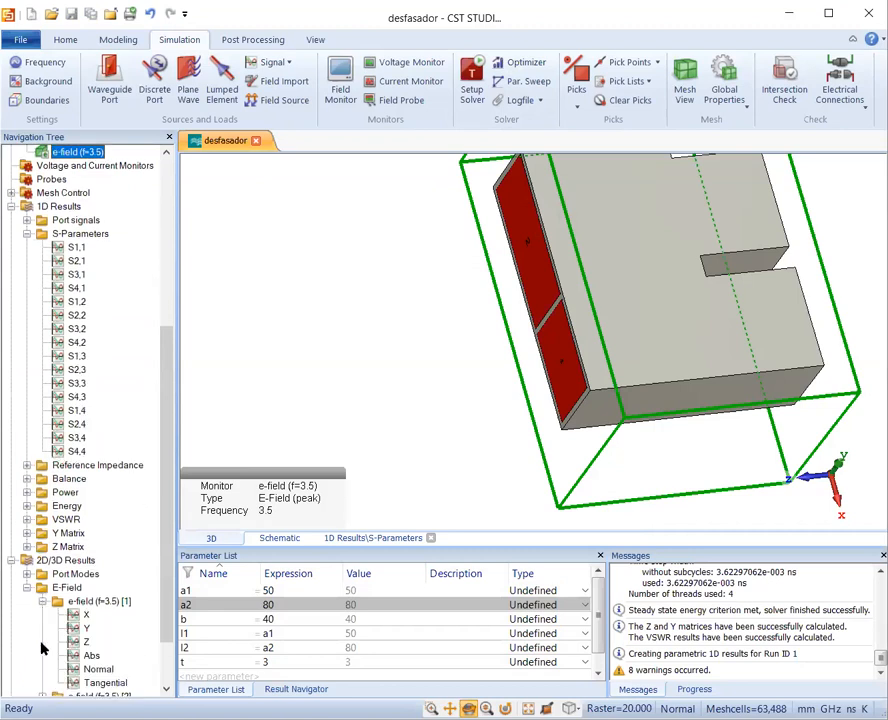
pyautogui.click(96, 656)
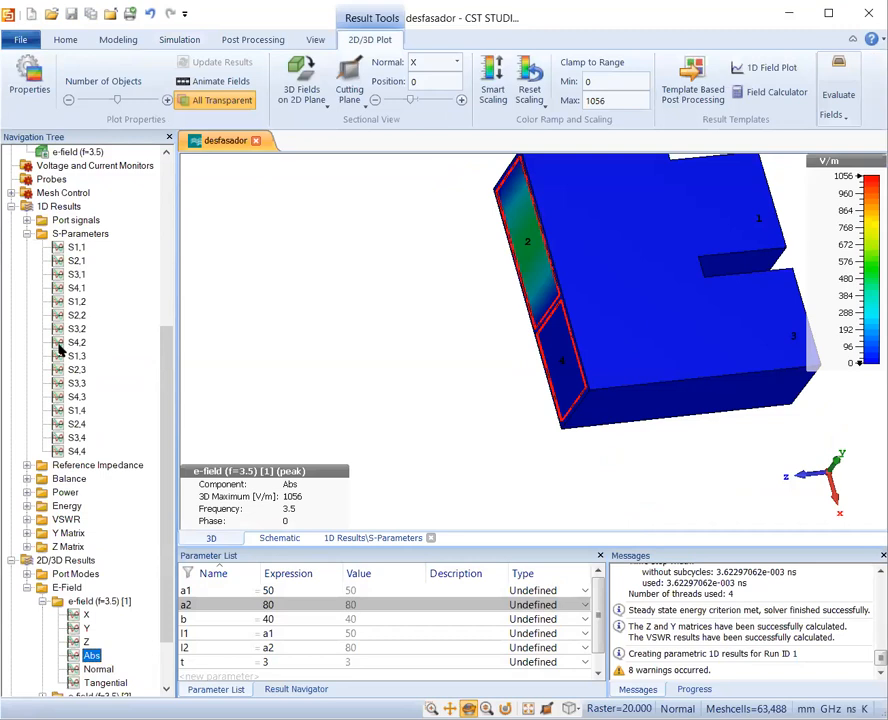
pyautogui.scroll(7, 80, 192)
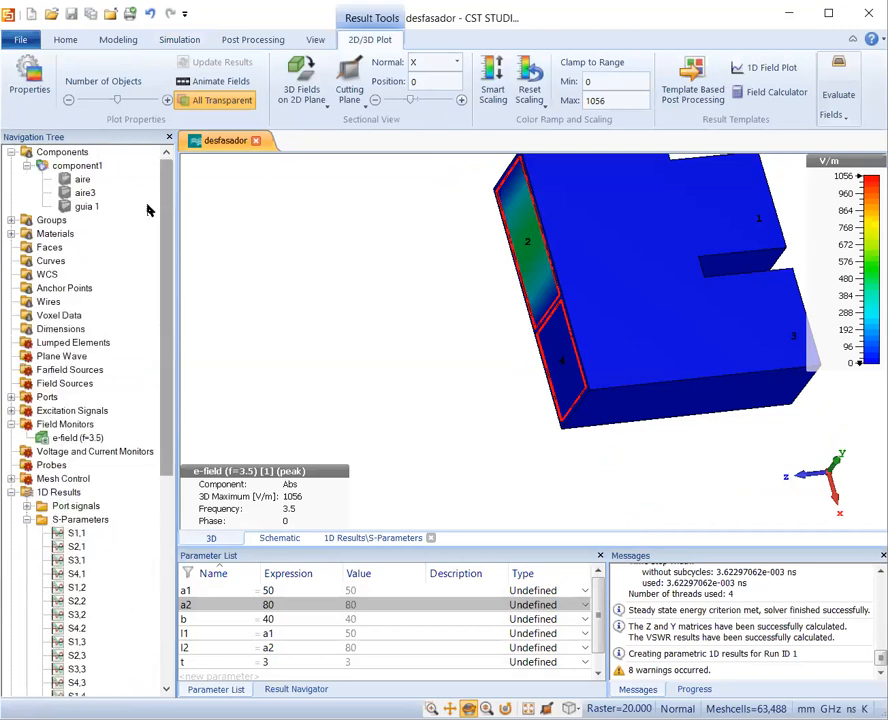
pyautogui.click(81, 180)
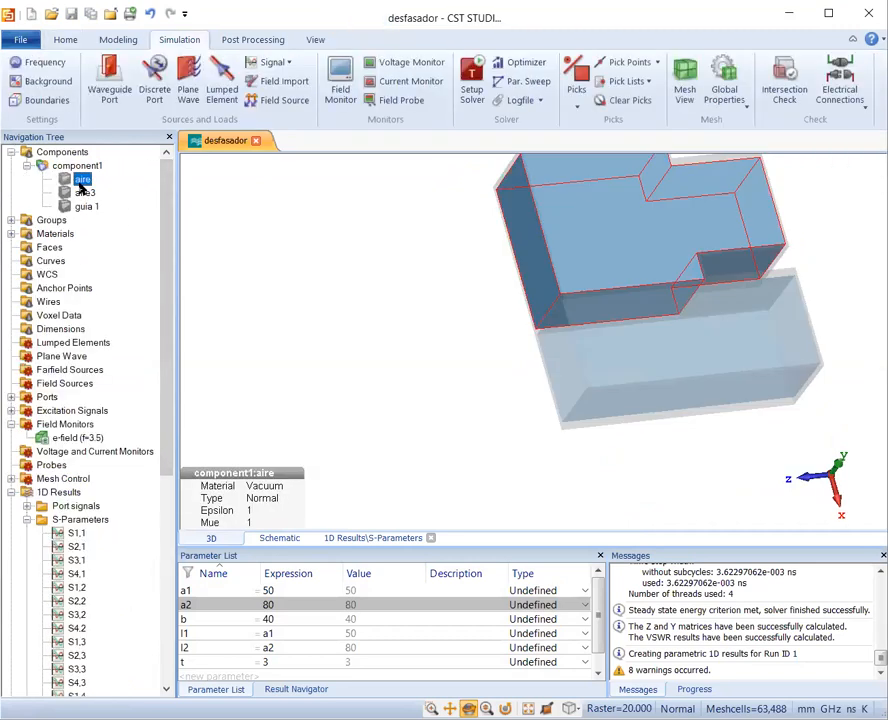
pyautogui.moveTo(170, 333); pyautogui.dragTo(163, 550)
pyautogui.click(92, 588)
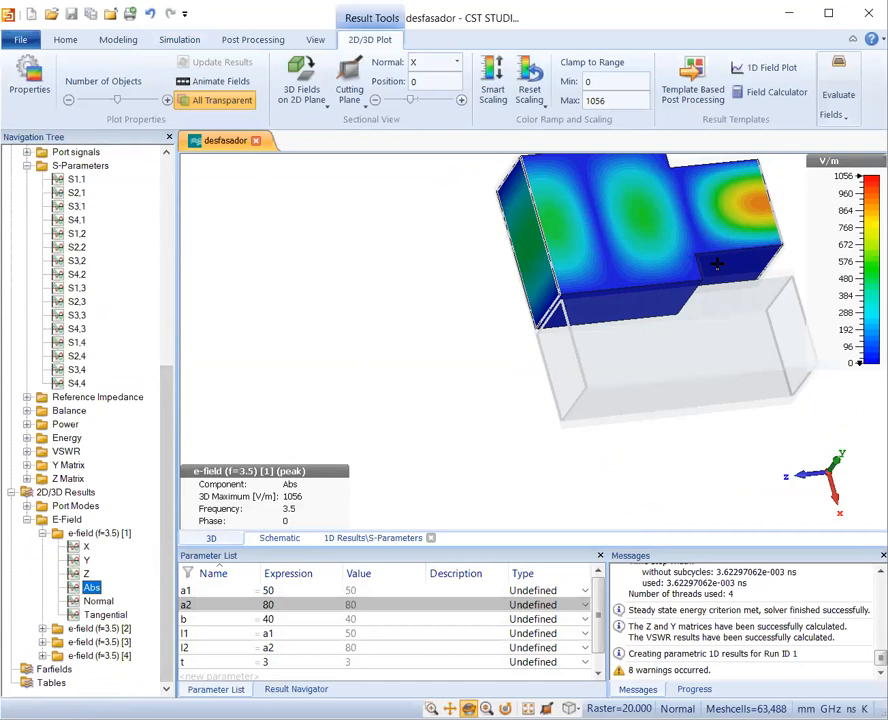
# Examine the 3.5 GHz E-field distribution along the aire solid from above and from several oblique angles
pyautogui.moveTo(717, 264); pyautogui.dragTo(664, 264)
pyautogui.moveTo(525, 307); pyautogui.dragTo(456, 436)
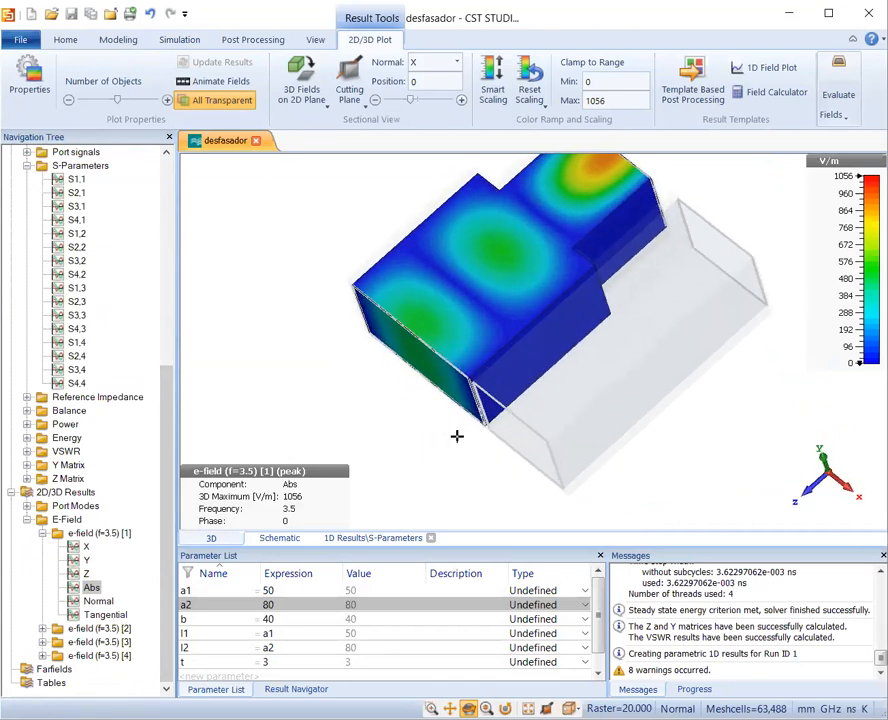
pyautogui.press('8')
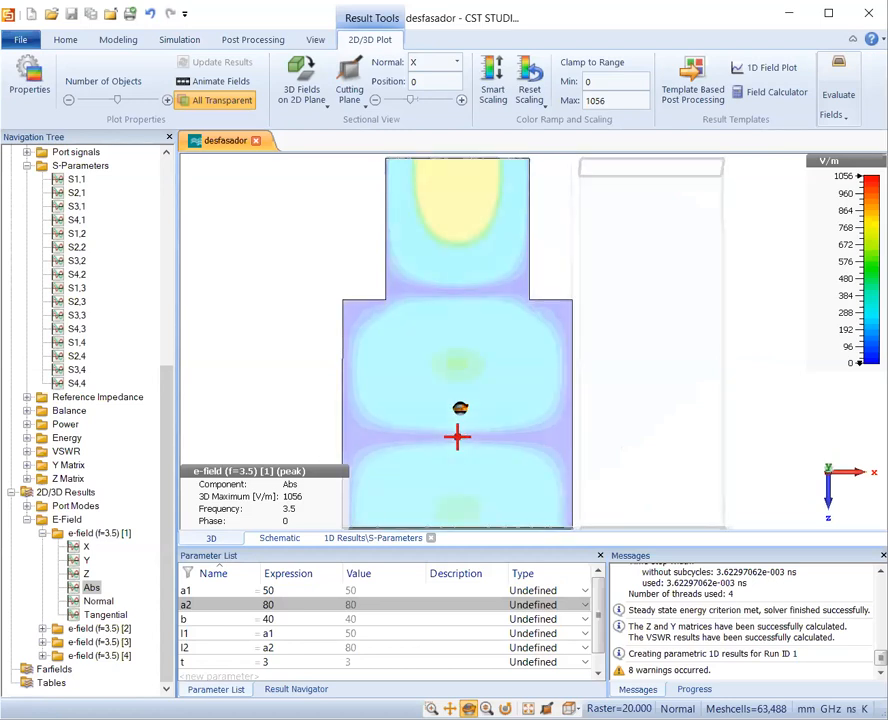
pyautogui.doubleClick(620, 100)
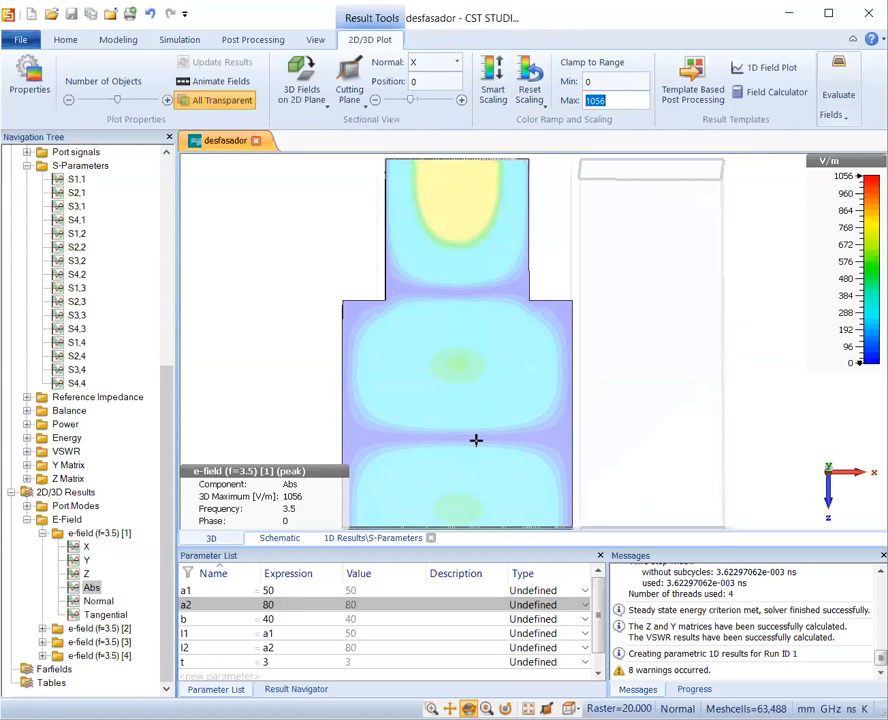
pyautogui.moveTo(490, 460); pyautogui.dragTo(674, 268)
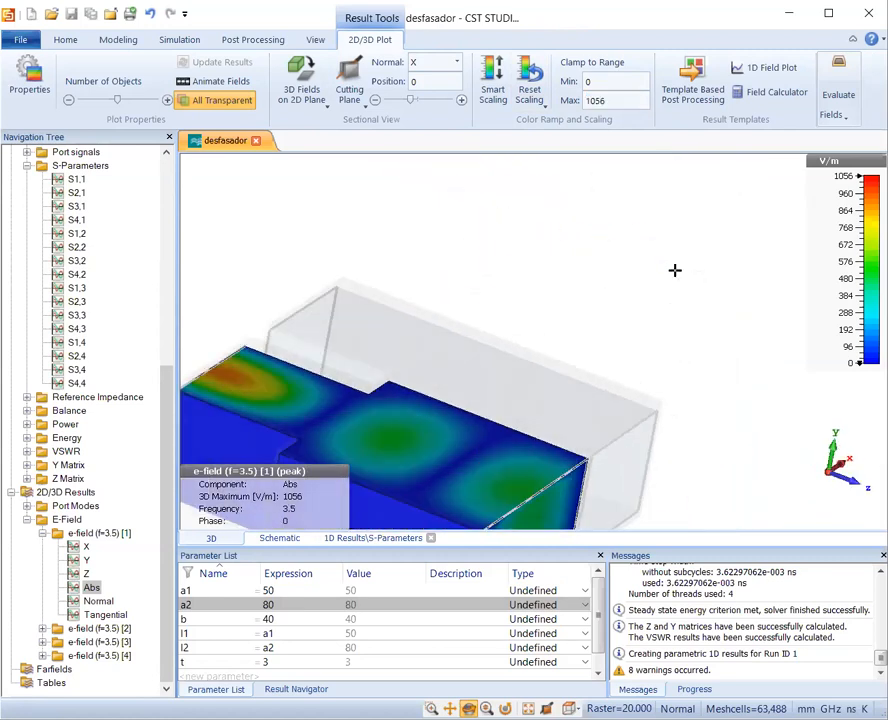
pyautogui.moveTo(379, 445); pyautogui.dragTo(428, 583)
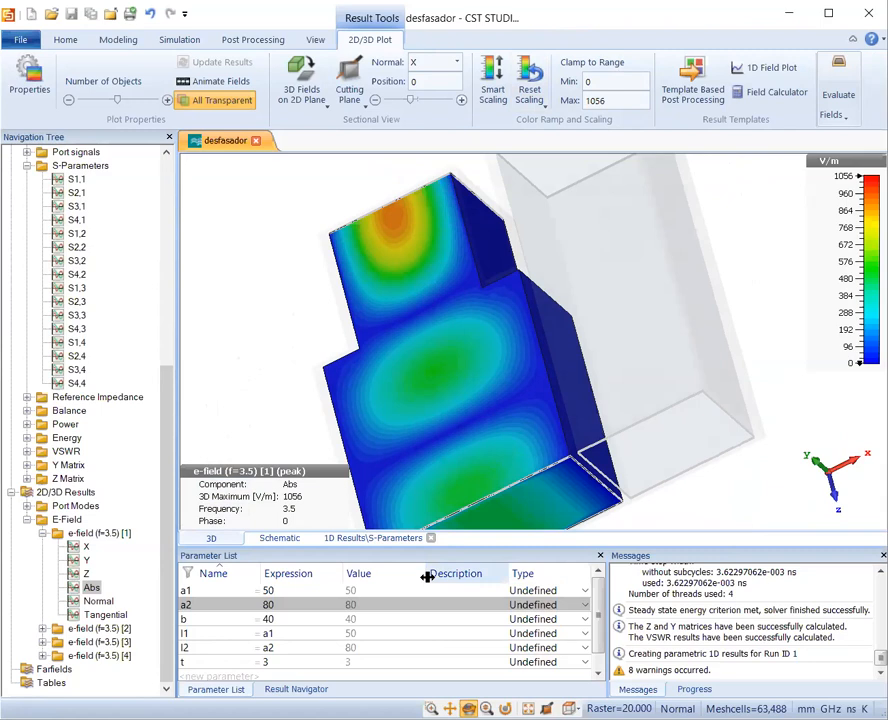
pyautogui.moveTo(557, 446); pyautogui.dragTo(567, 505)
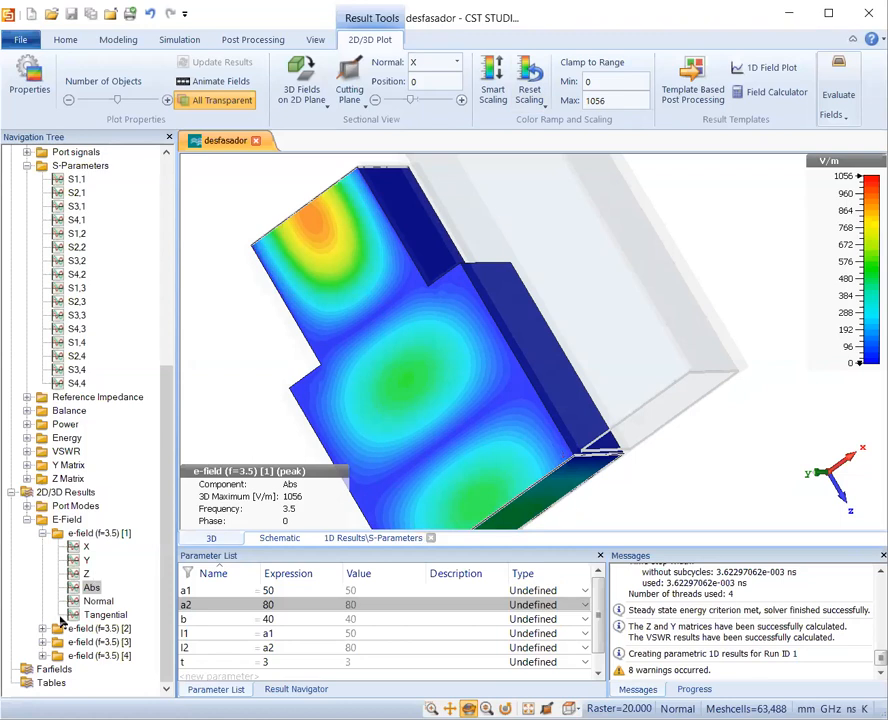
# Plot S1,1, S2,1, S1,2 and S2,2 together in dB to compare transmission and reflection between ports 1 and 2
pyautogui.click(77, 193)
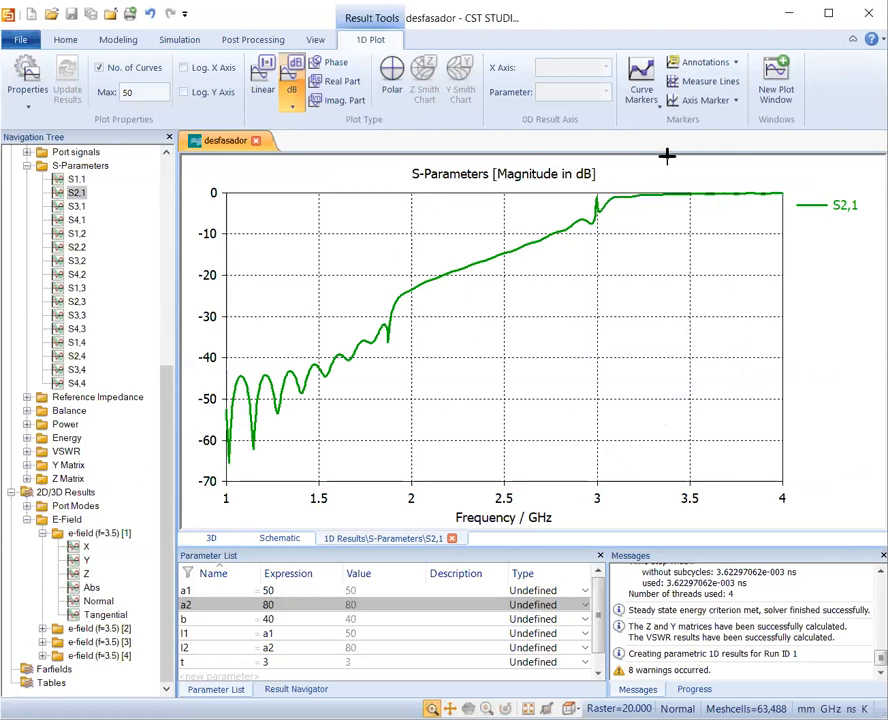
pyautogui.keyDown('ctrl'); pyautogui.click(76, 180); pyautogui.keyUp('ctrl')
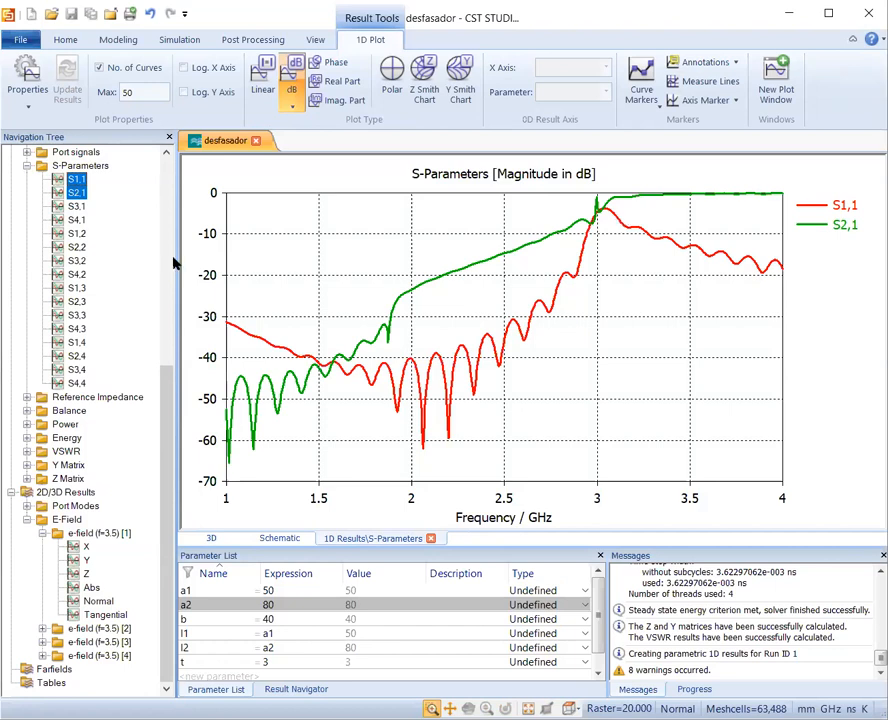
pyautogui.keyDown('ctrl'); pyautogui.click(78, 247); pyautogui.keyUp('ctrl')
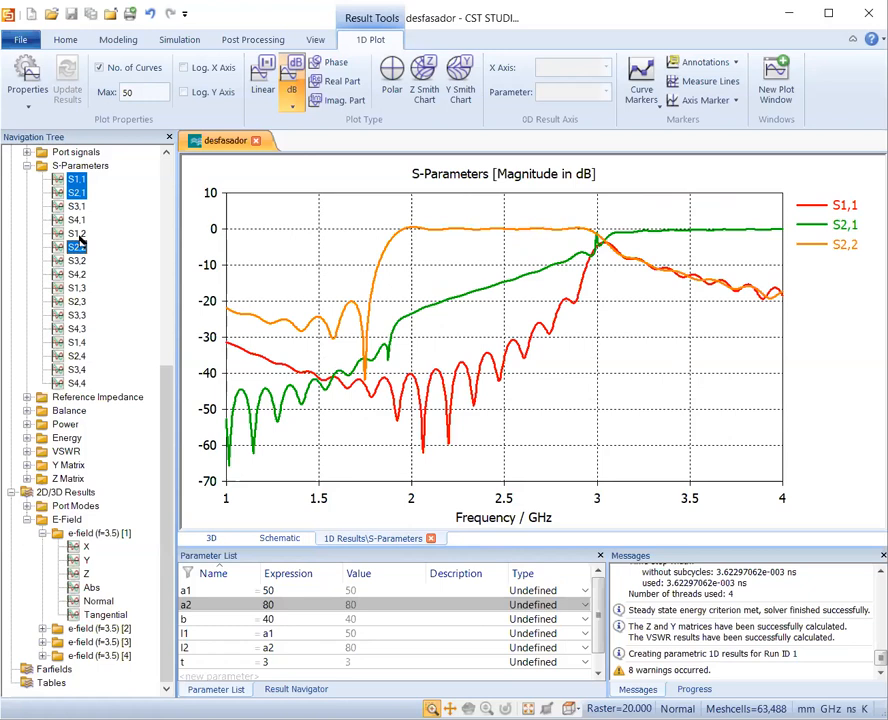
pyautogui.keyDown('ctrl'); pyautogui.click(78, 234); pyautogui.keyUp('ctrl')
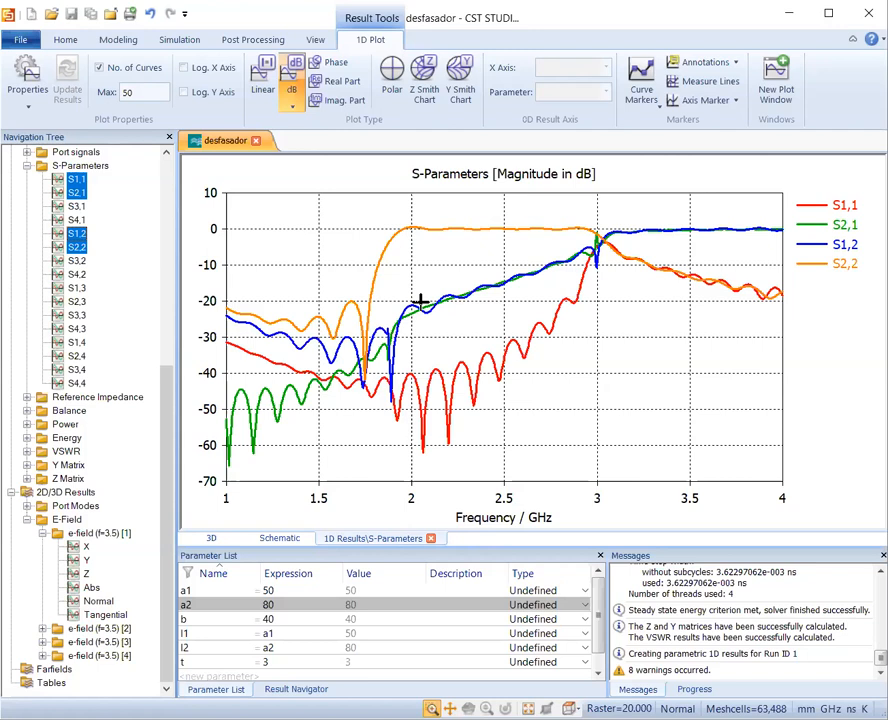
pyautogui.click(420, 302)
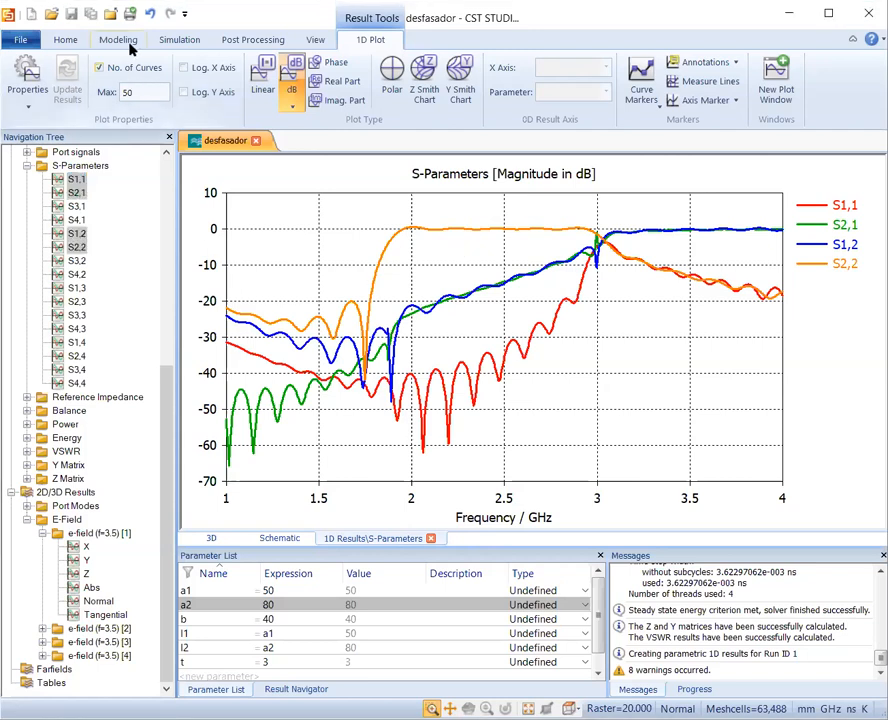
# Set the maximum simulation frequency to 10 GHz and delete the current results while keeping the result cache
pyautogui.click(165, 38)
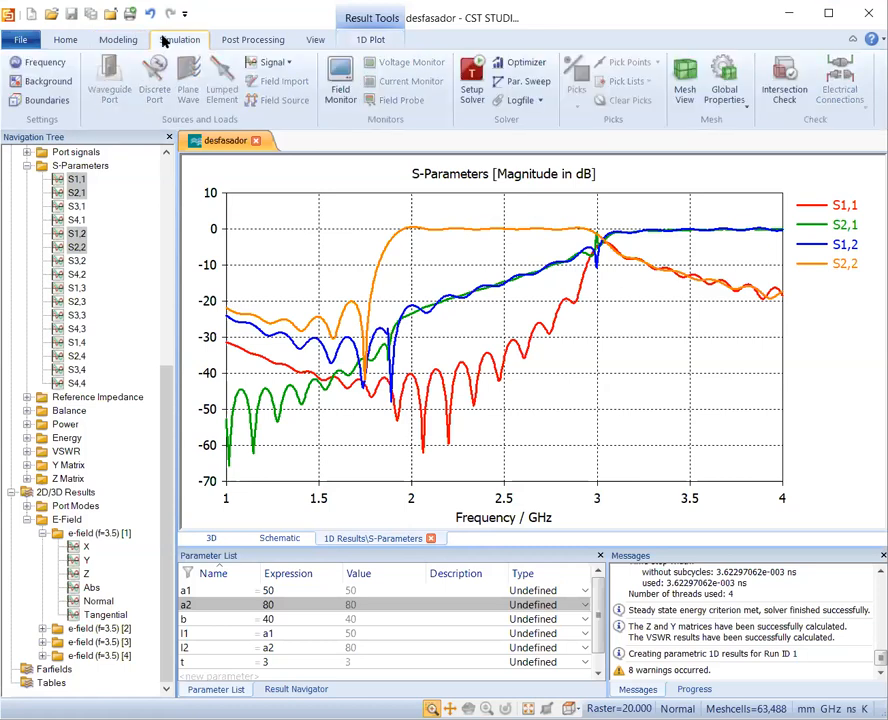
pyautogui.click(60, 63)
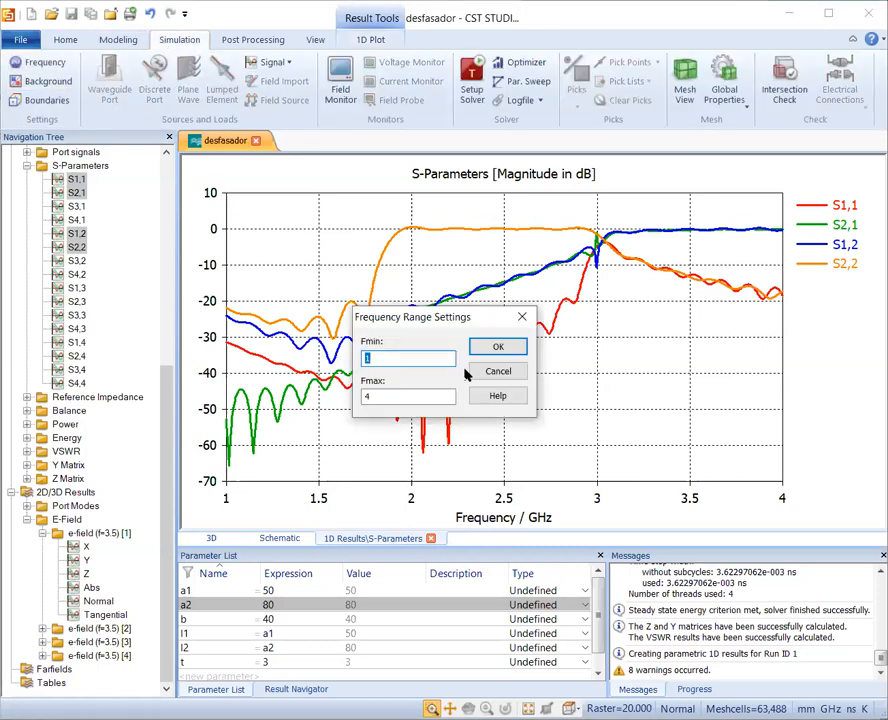
pyautogui.click(393, 396)
pyautogui.press('BackSpace')
pyautogui.write('10')
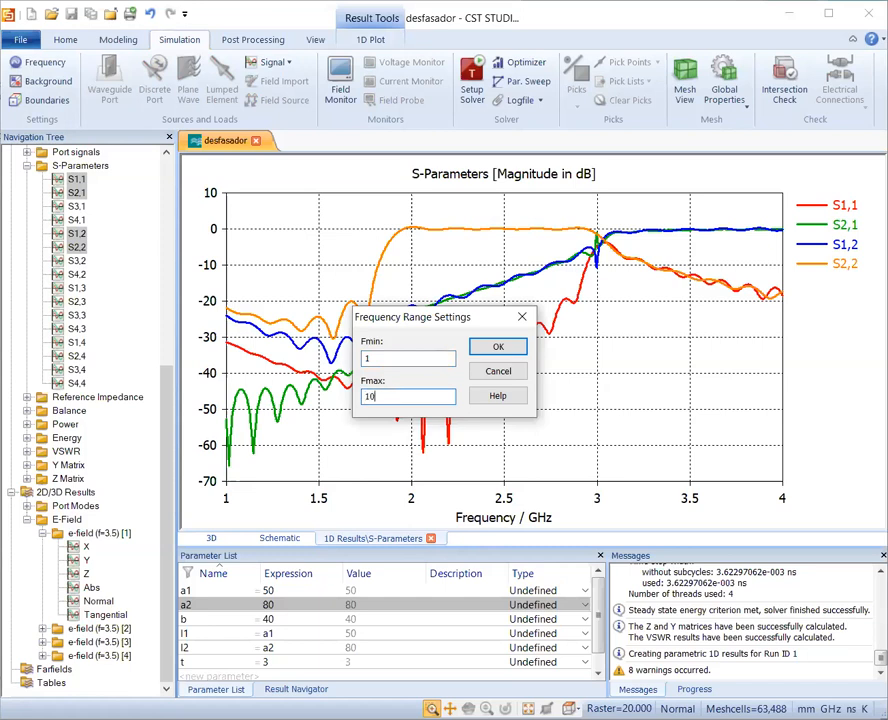
pyautogui.click(502, 347)
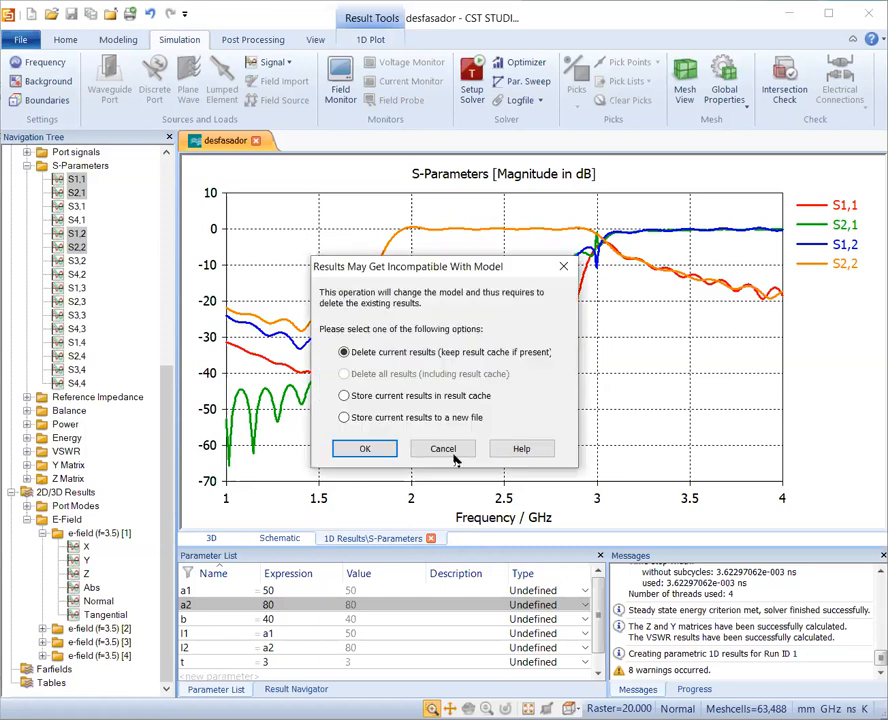
pyautogui.click(365, 448)
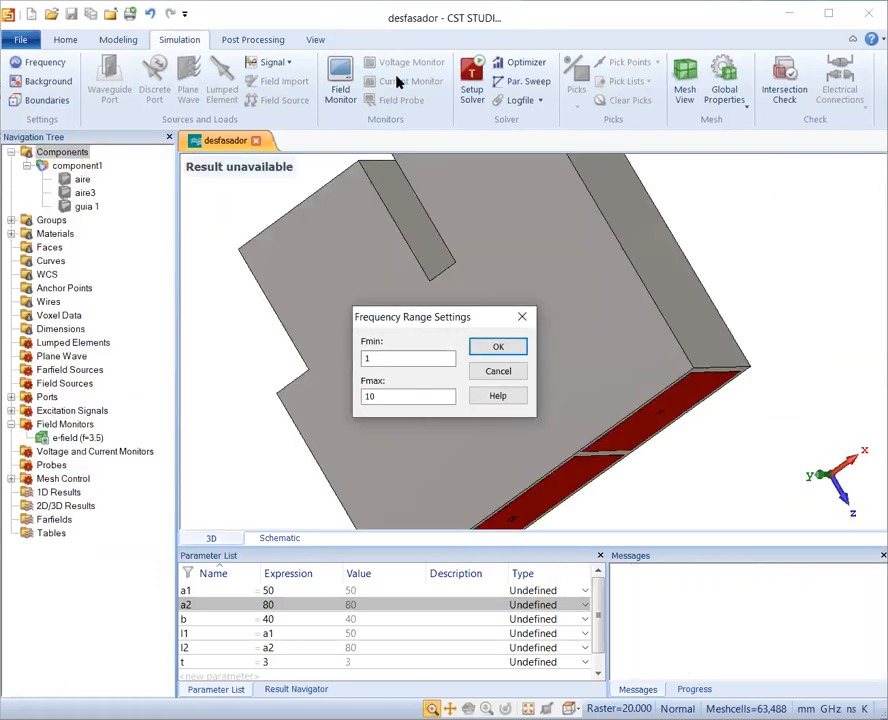
# Start the time domain solver over the new frequency range with a hexahedral mesh, -30 dB accuracy and all ports and modes
pyautogui.click(472, 82)
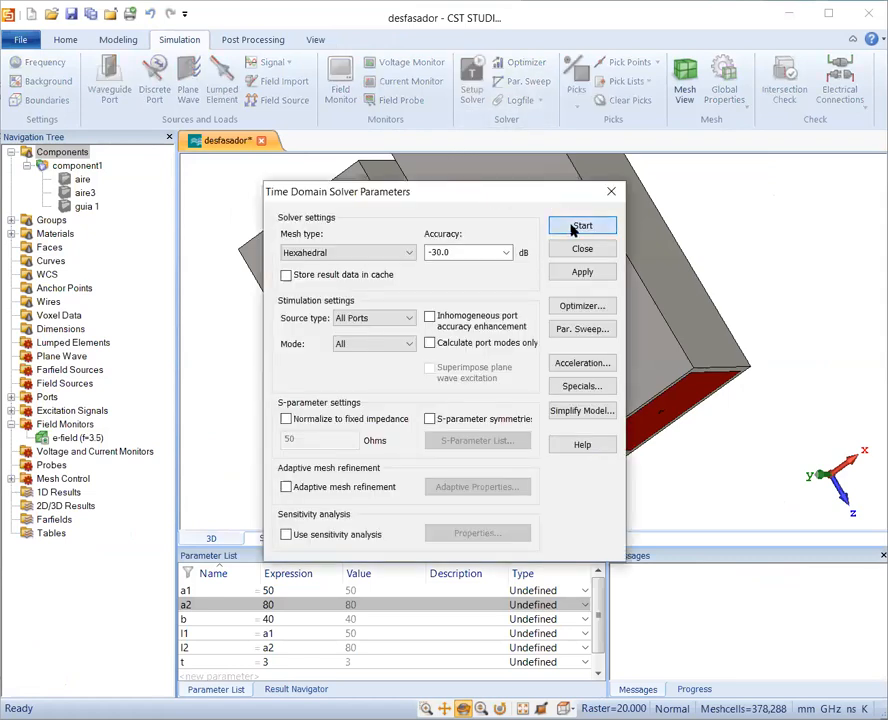
pyautogui.click(575, 227)
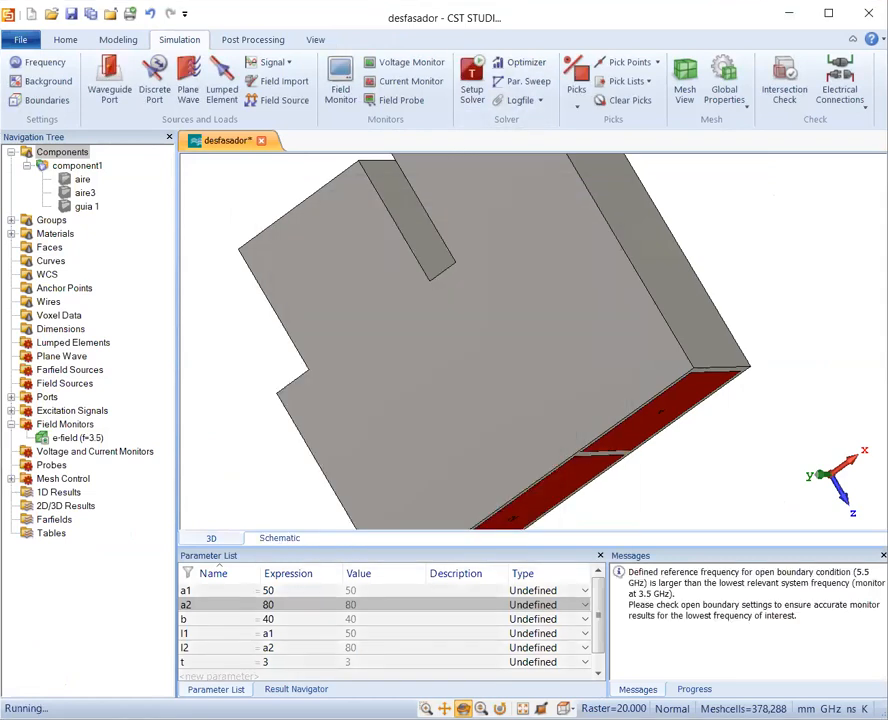